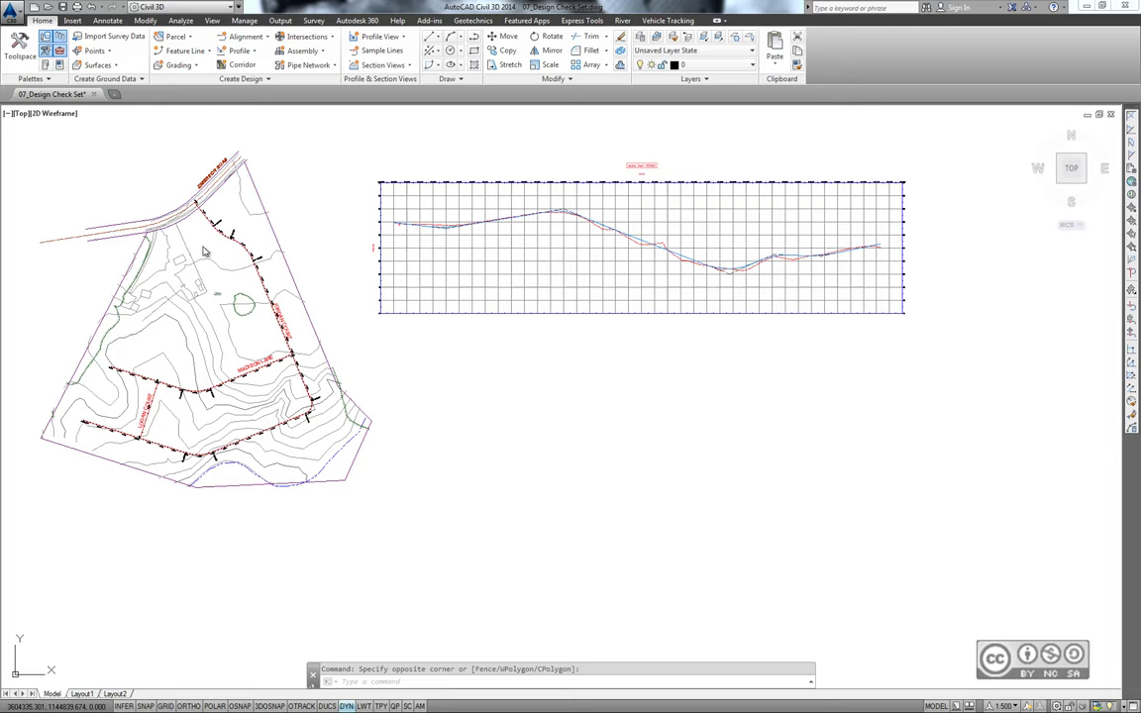
Pan and zoom around the site plan to inspect the Jordan Court alignment and profile view.
middle_click_drag(202, 227, 240, 265)
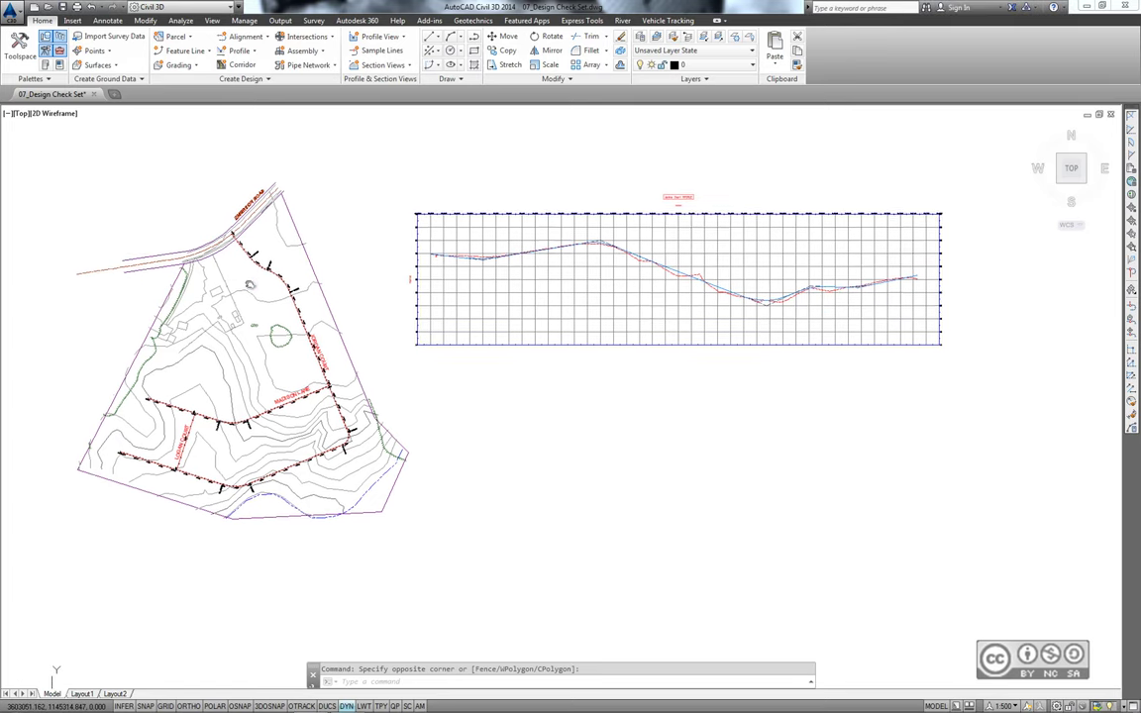
scroll(239, 265, "up", 5)
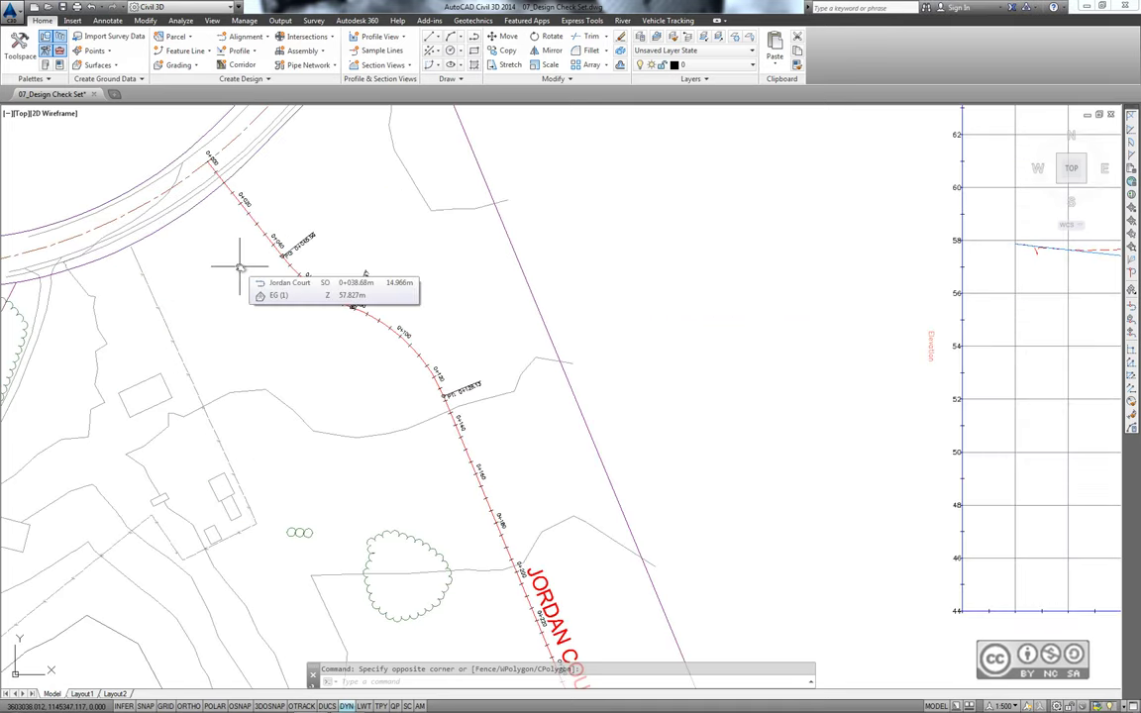
scroll(239, 265, "up", 3)
middle_click_drag(264, 290, 269, 389)
mouse_move(386, 293)
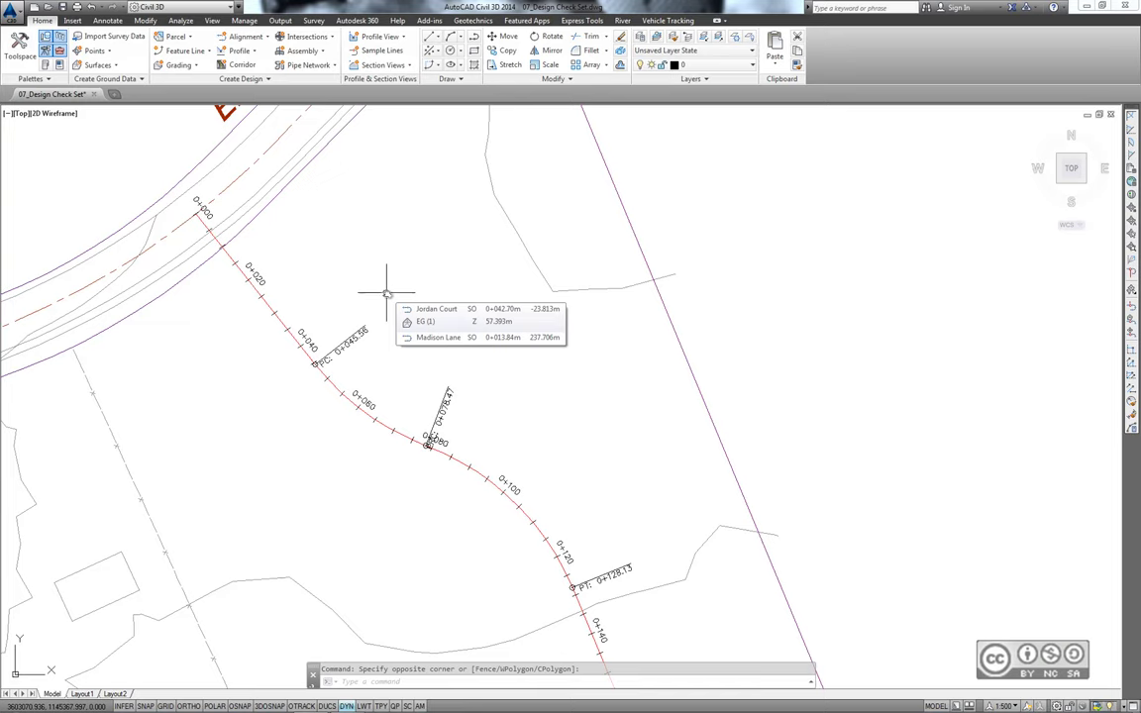
key("Escape")
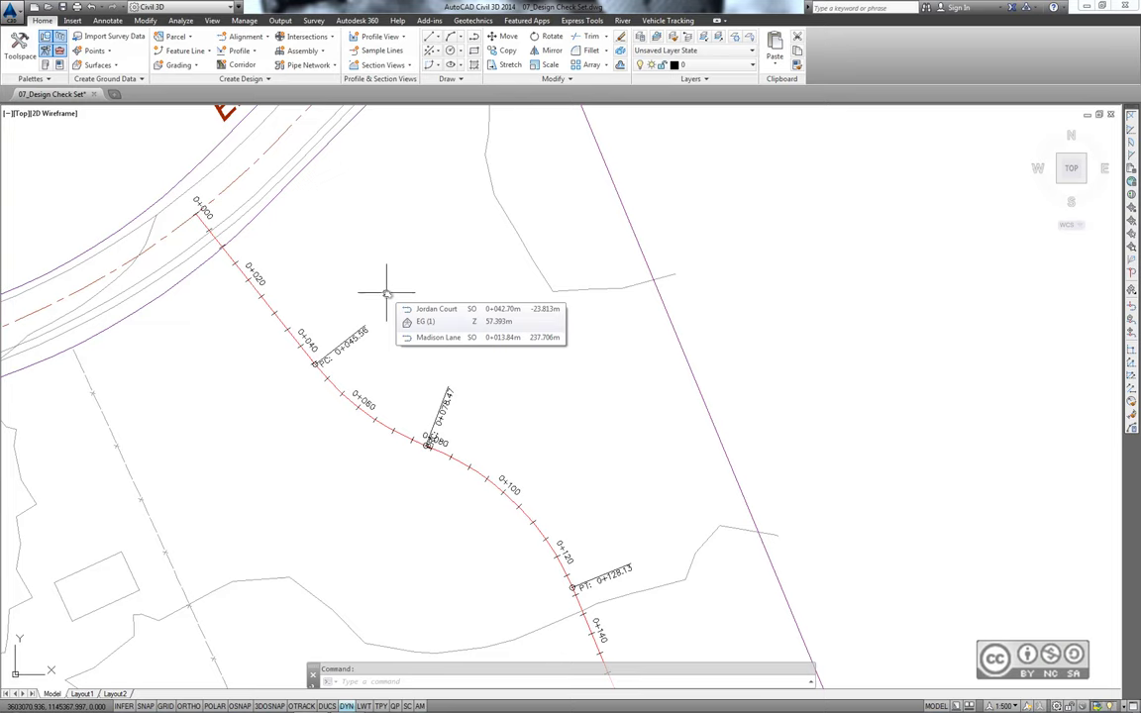
scroll(465, 326, "down", 3)
scroll(397, 325, "down", 2)
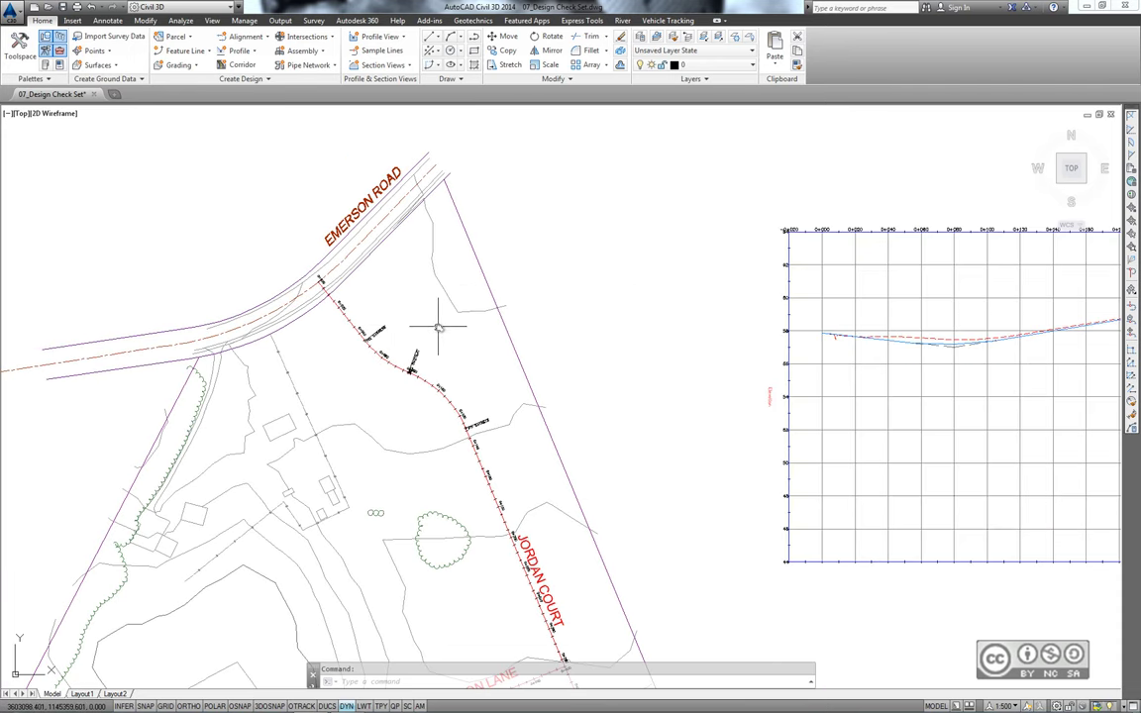
middle_click_drag(451, 339, 428, 266)
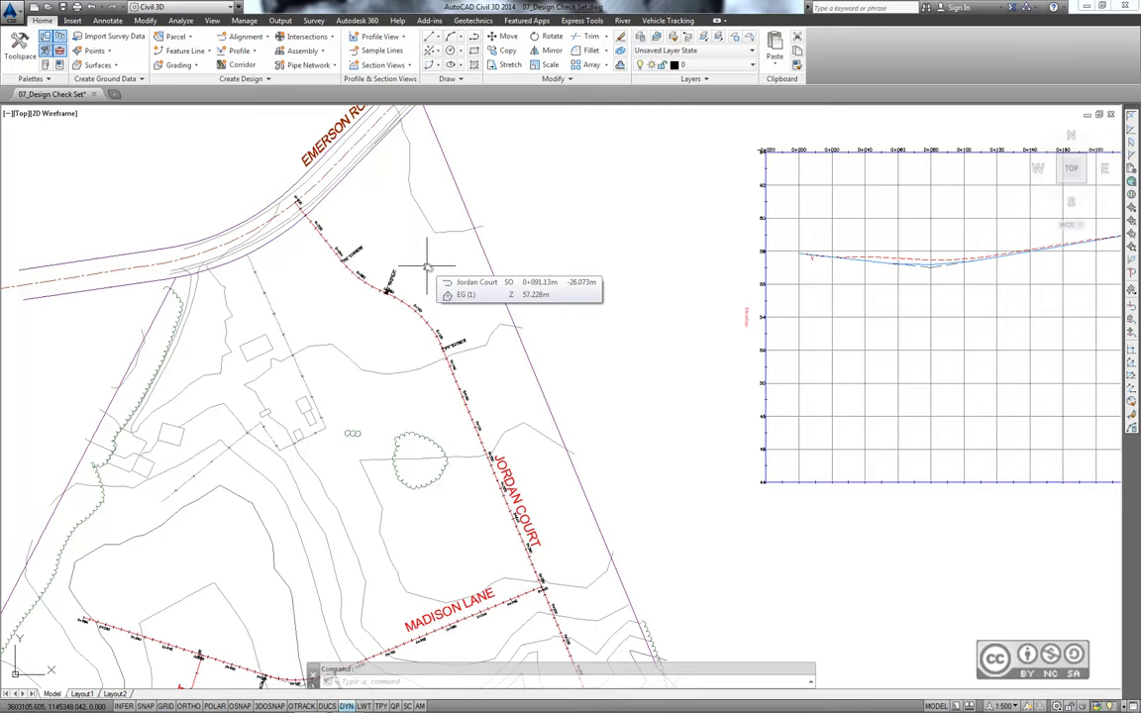
scroll(426, 266, "down", 5)
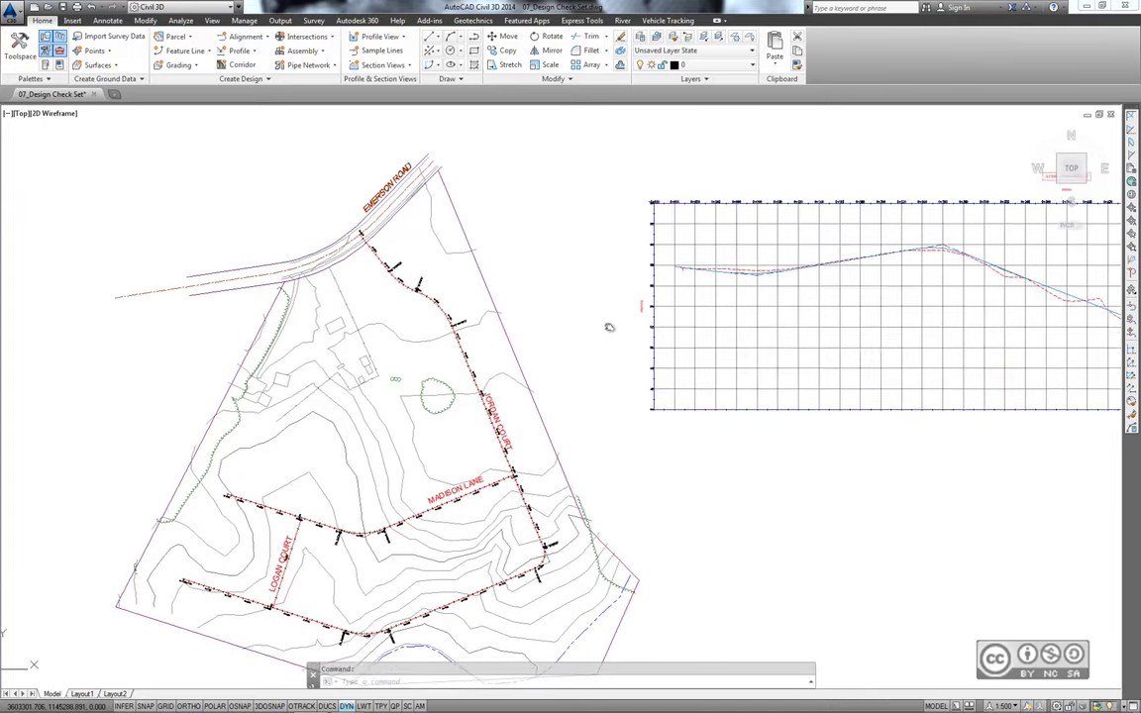
scroll(555, 318, "up", 2)
middle_click_drag(532, 318, 399, 291)
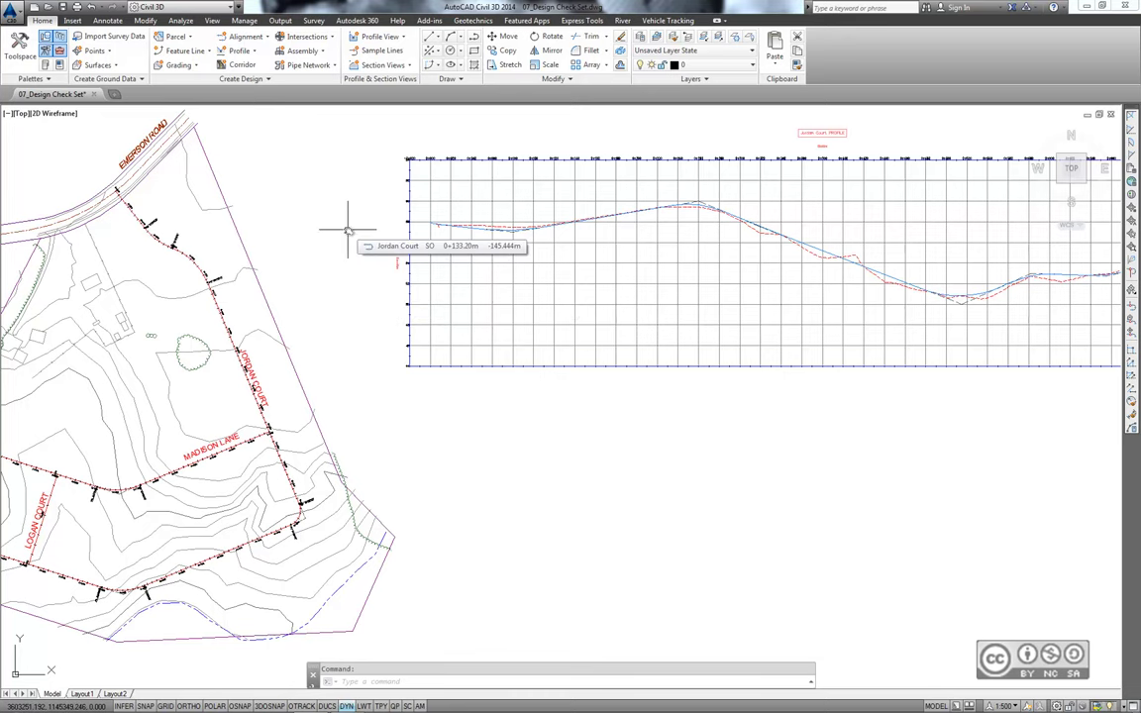
scroll(347, 229, "down", 2)
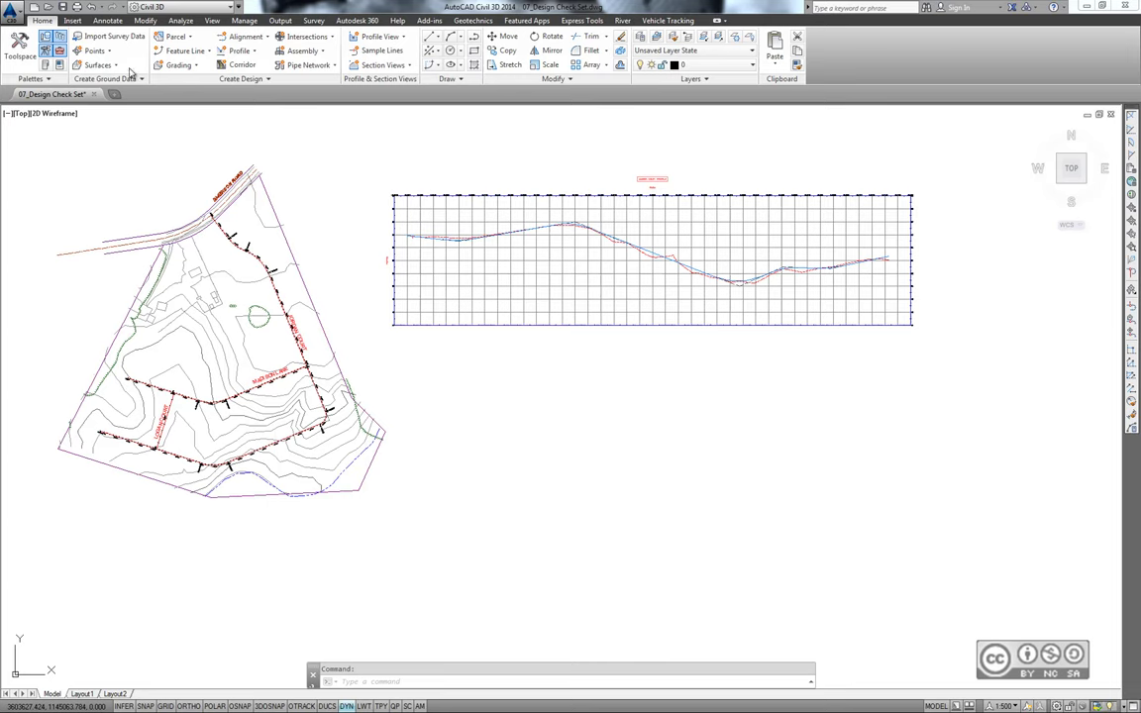
Open 07_Surface Profile.dwg and create an EG surface profile along Jordan Court.
left_click(46, 7)
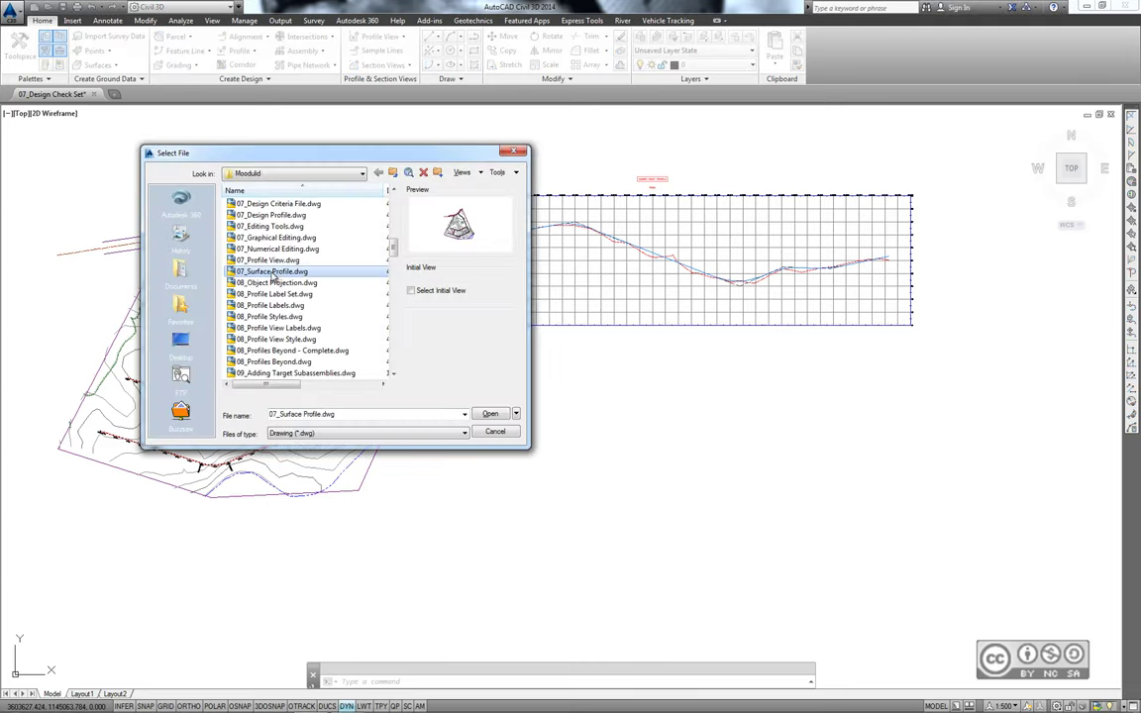
left_click(488, 414)
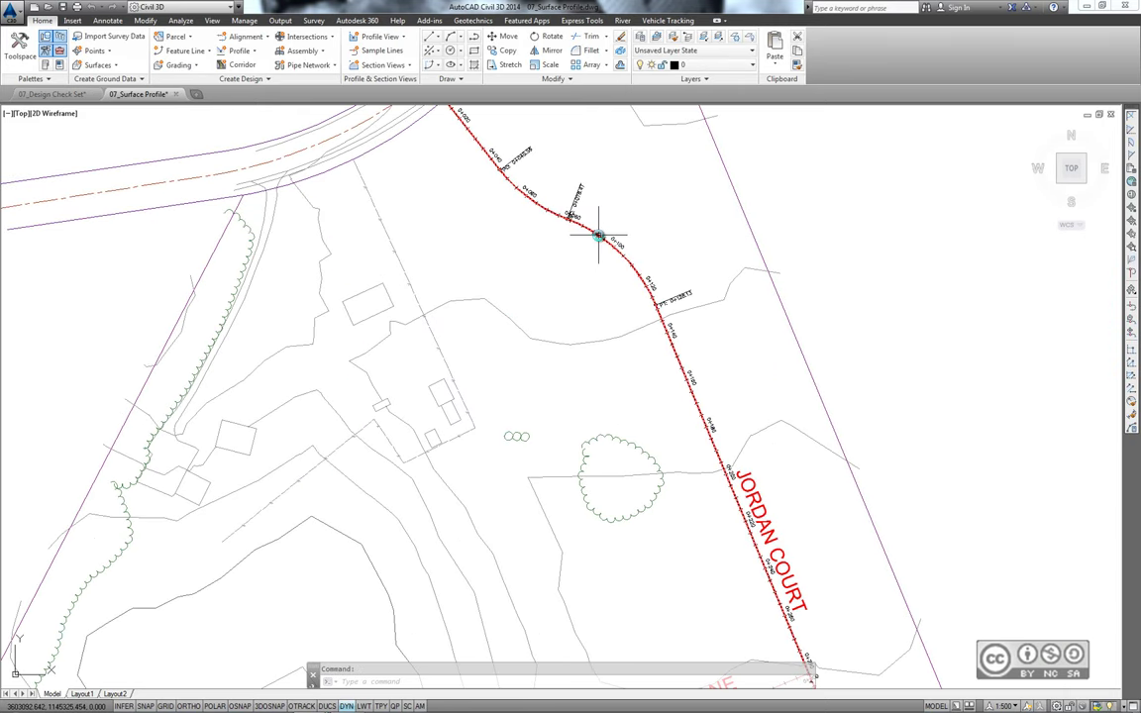
left_click(598, 235)
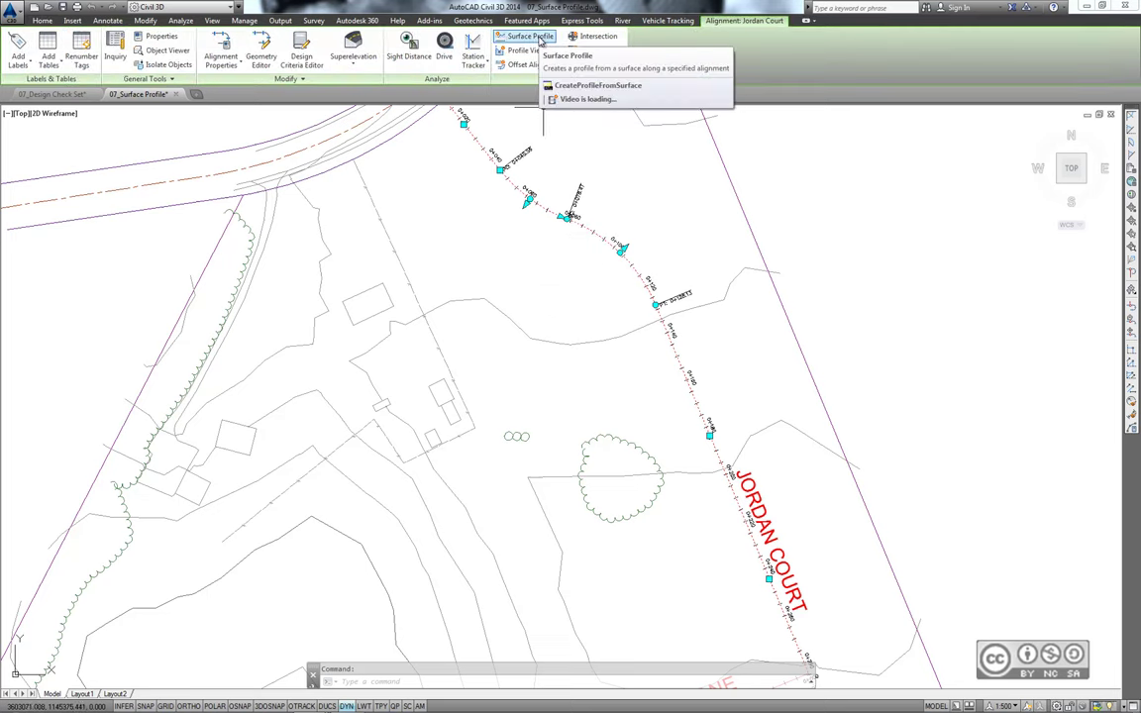
left_click(540, 37)
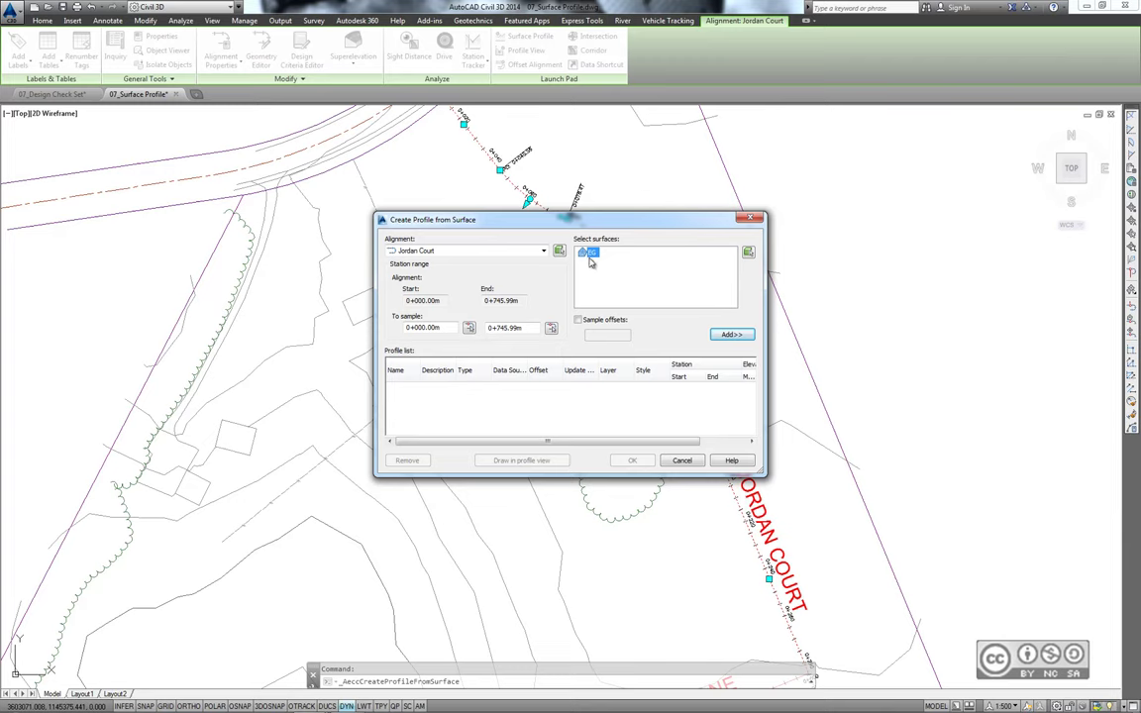
left_click(731, 336)
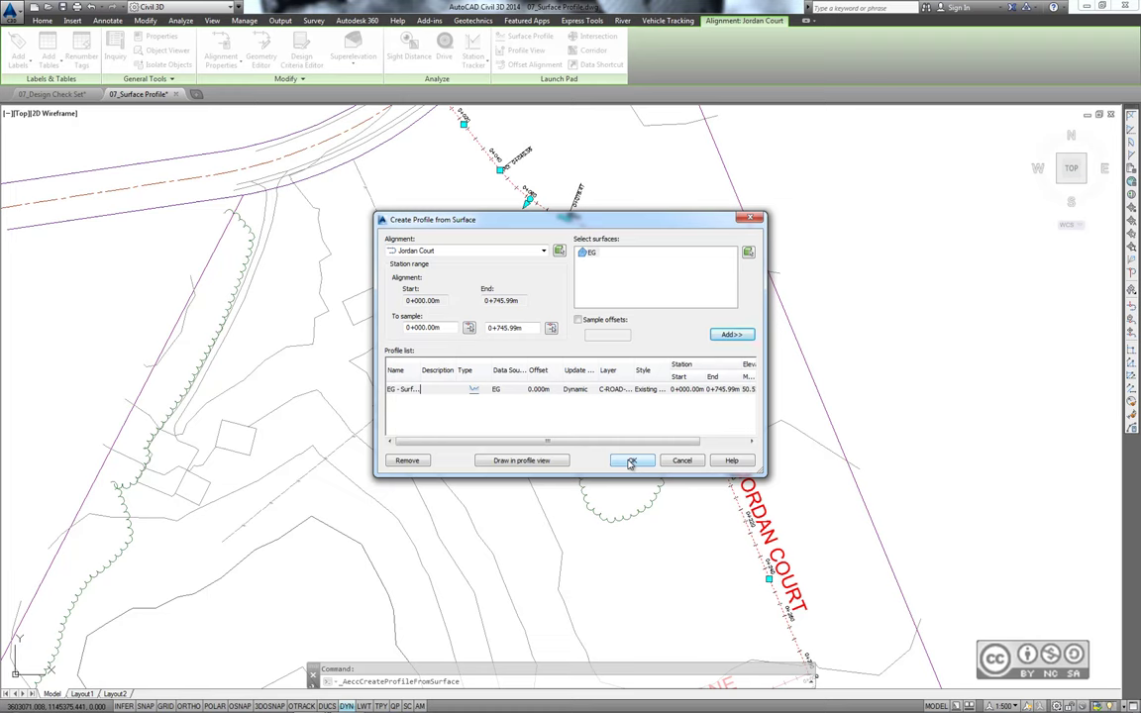
left_click(631, 462)
In Toolspace, browse to Jordan Court's profiles and open EG - Surface (1) Properties.
left_click(51, 120)
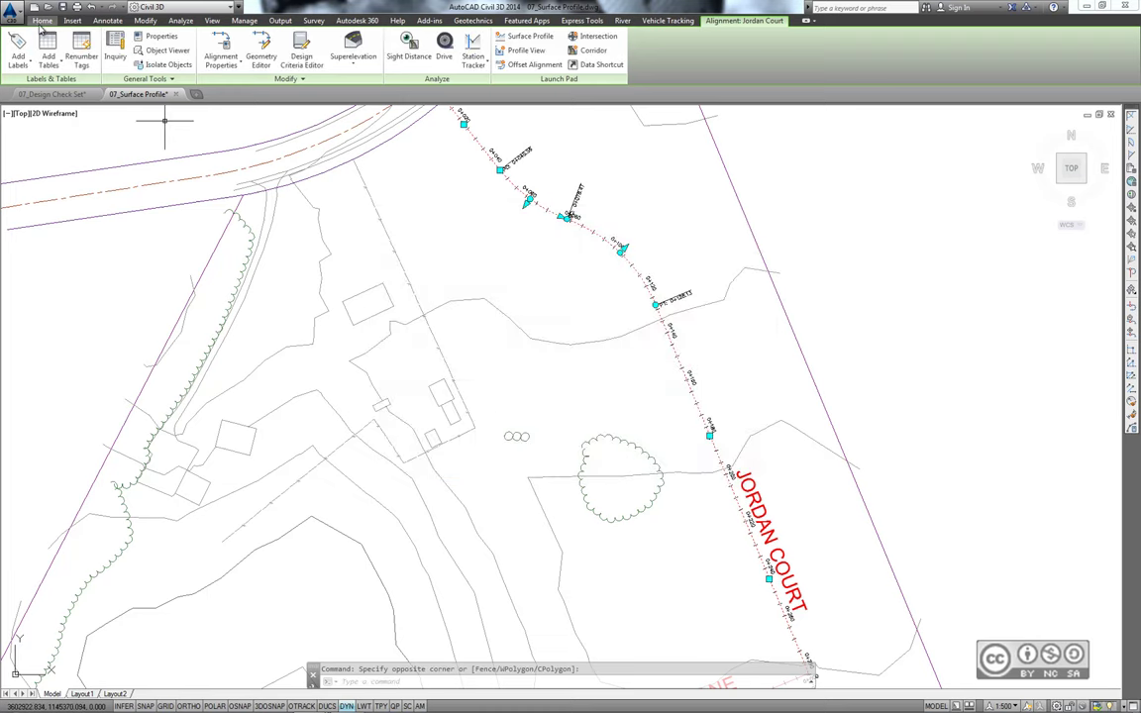
left_click(20, 44)
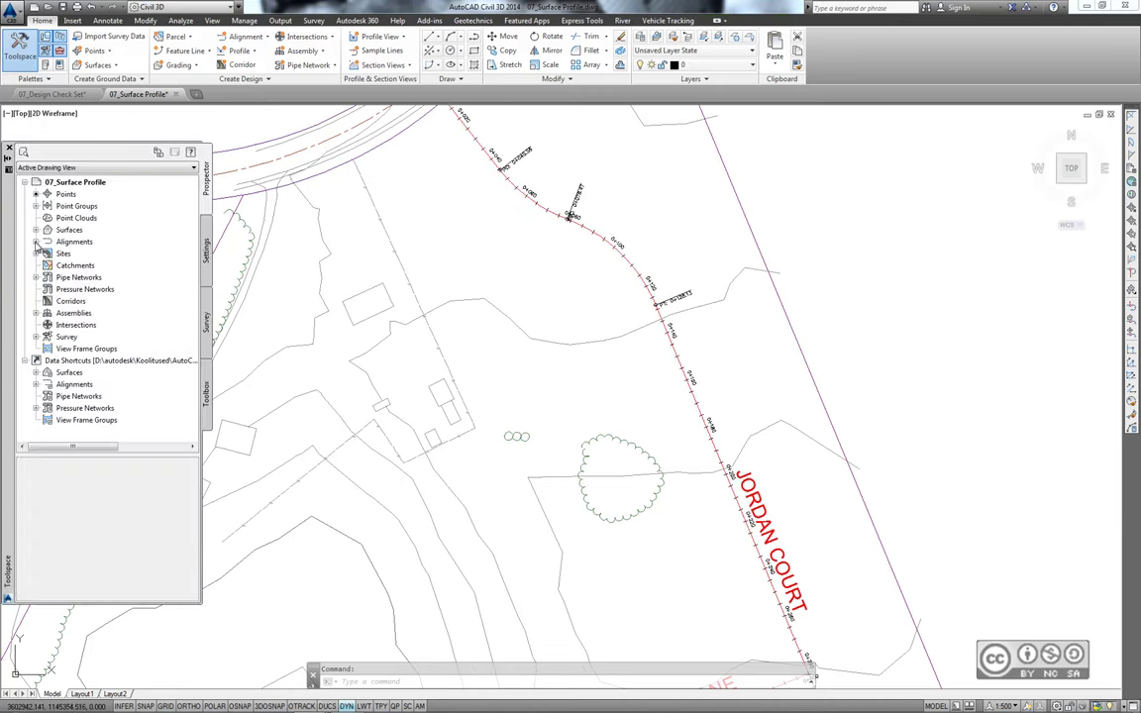
left_click(36, 242)
left_click(46, 253)
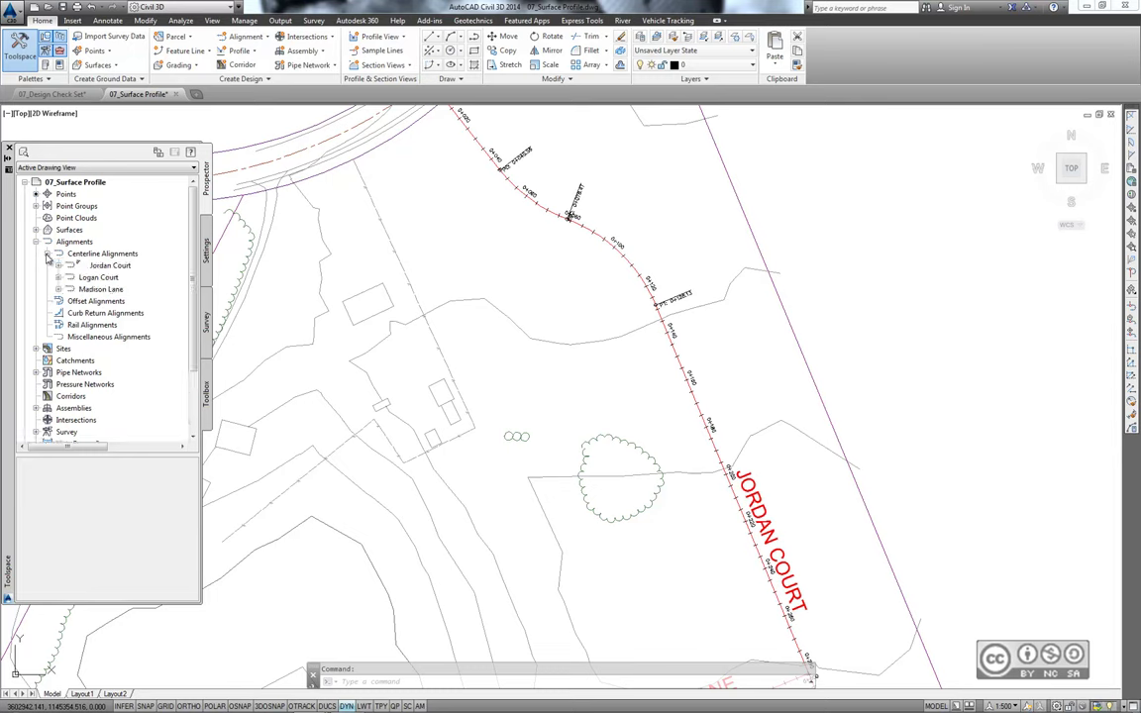
left_click(58, 265)
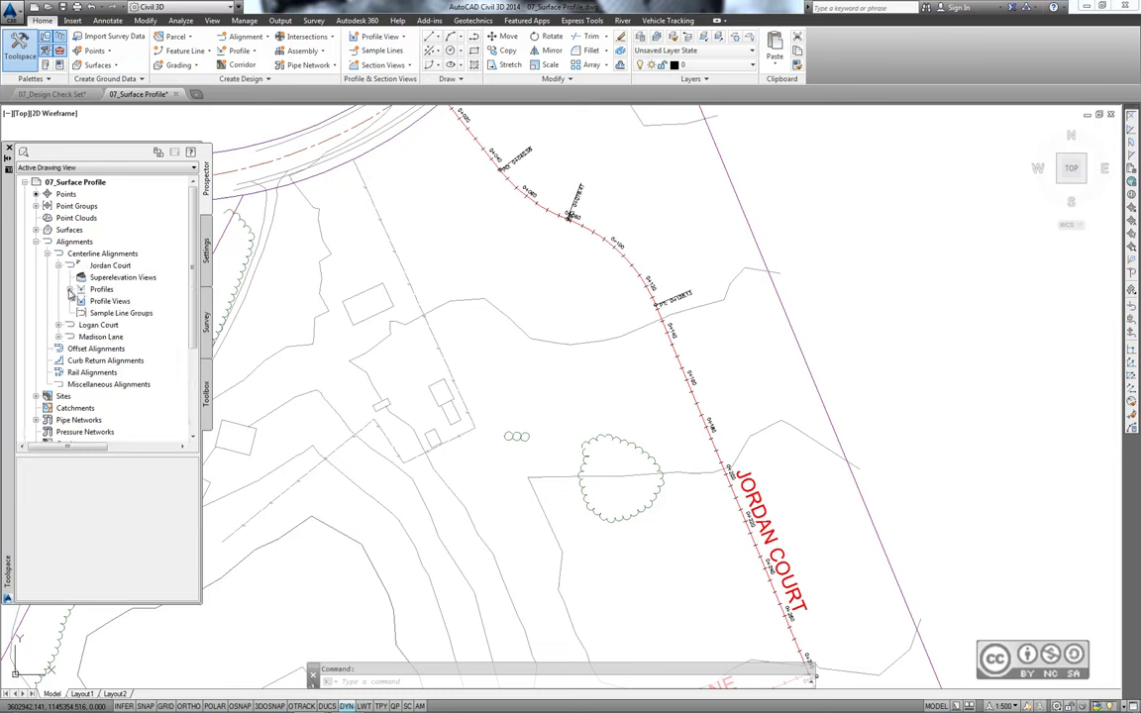
left_click(69, 289)
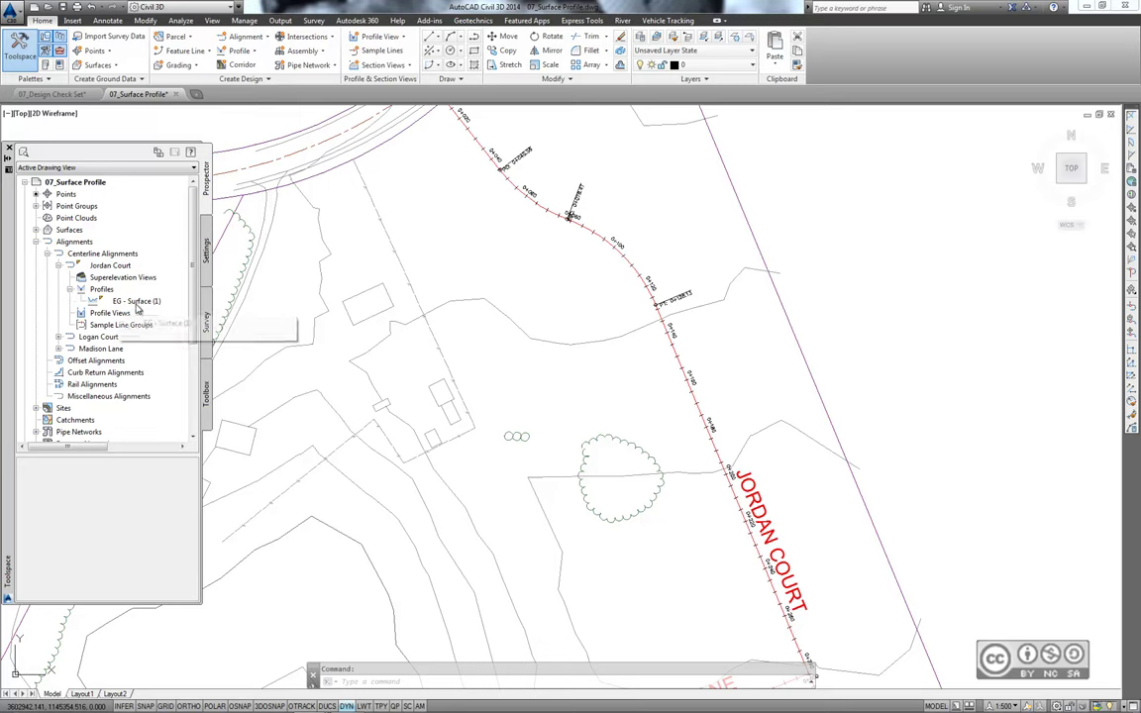
right_click(134, 306)
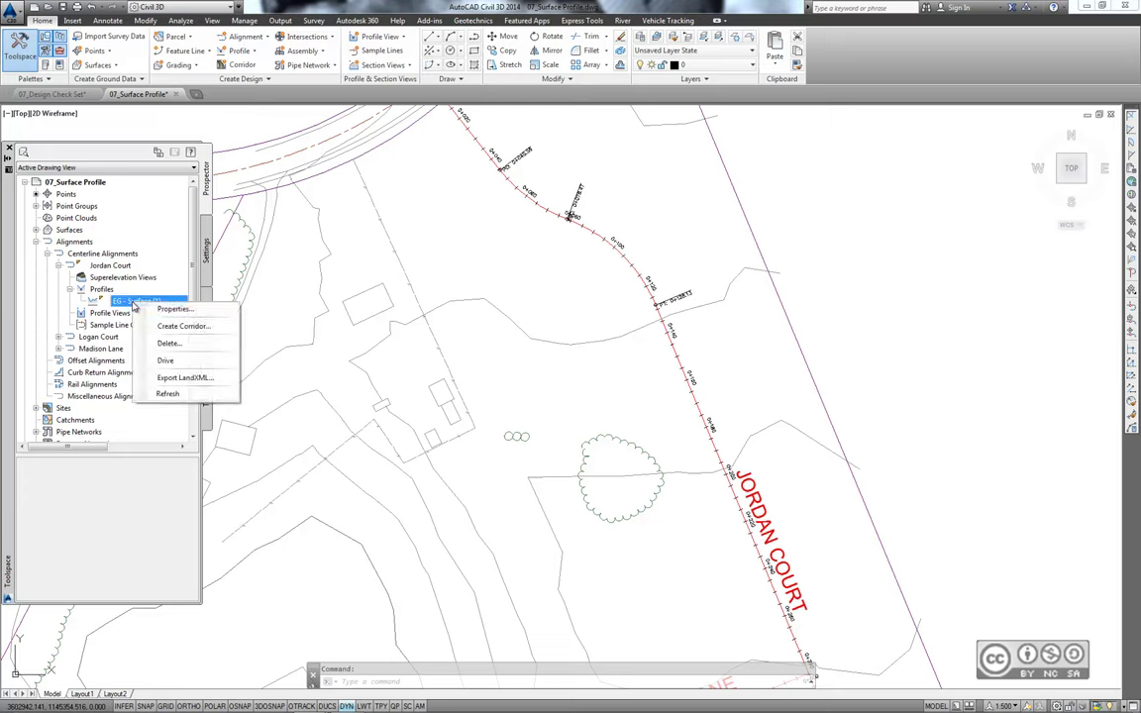
left_click(164, 307)
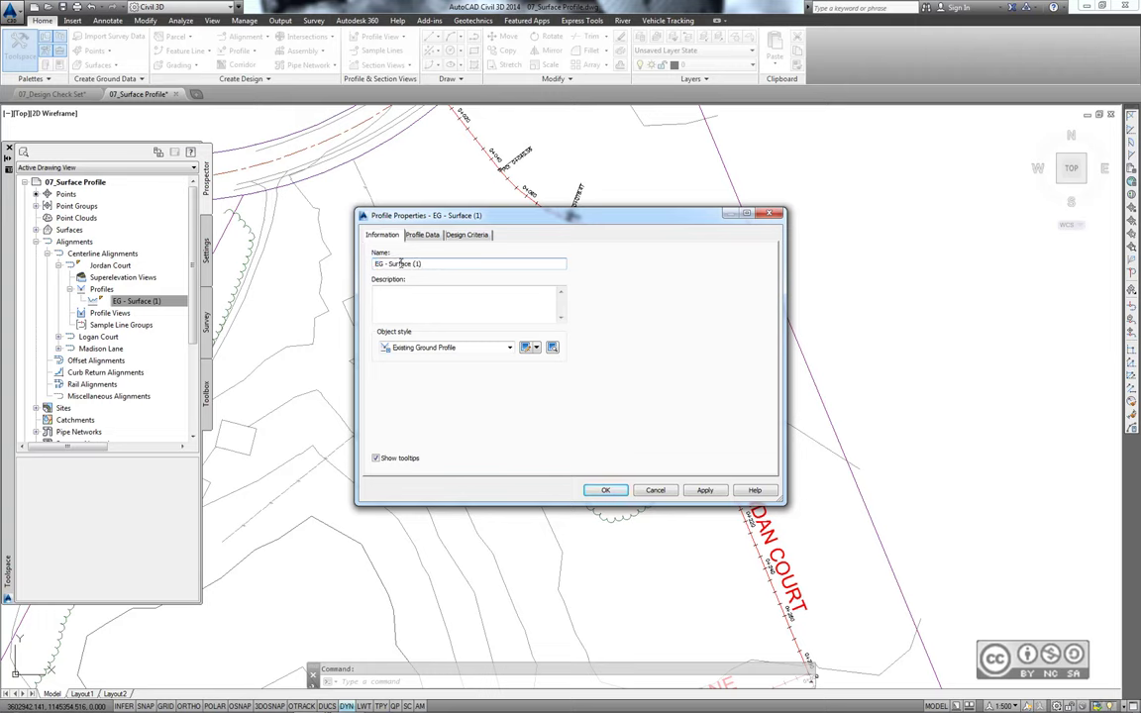
Enter 'Jourdan Court EGCL' as the profile name and confirm the dialog.
type("Jourdan ")
type("Court EGCL")
left_click(605, 490)
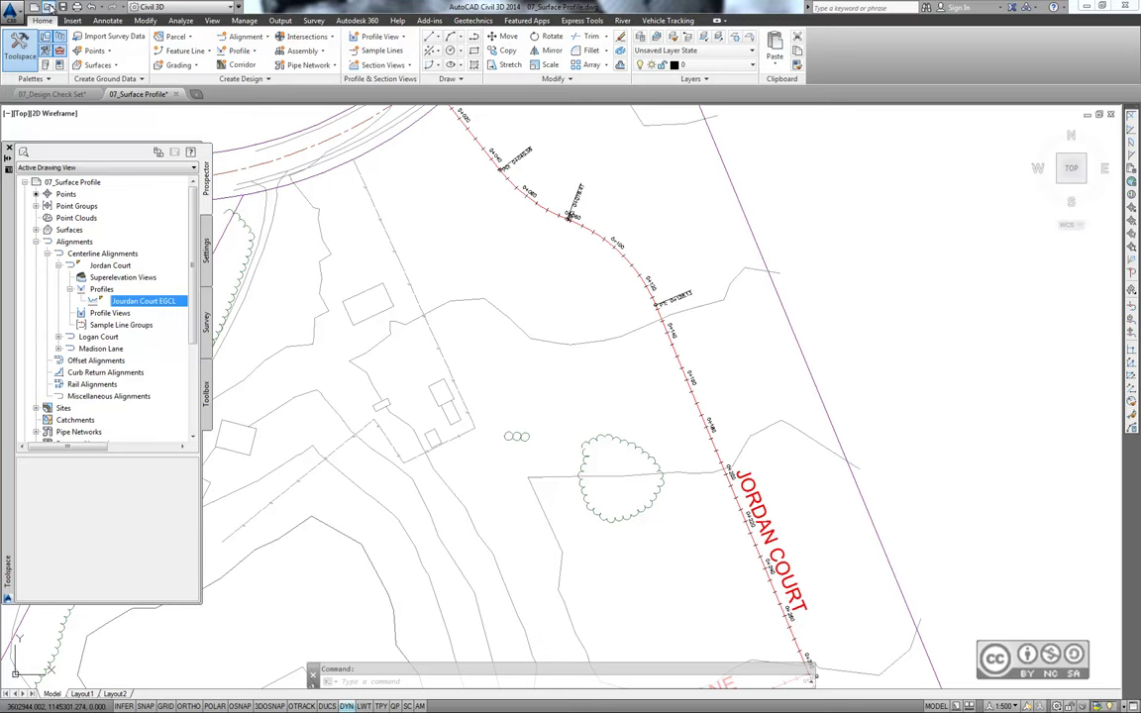
Open the 07_Profile View drawing and pan along the Jordan Court alignment.
left_click(47, 7)
double_click(280, 438)
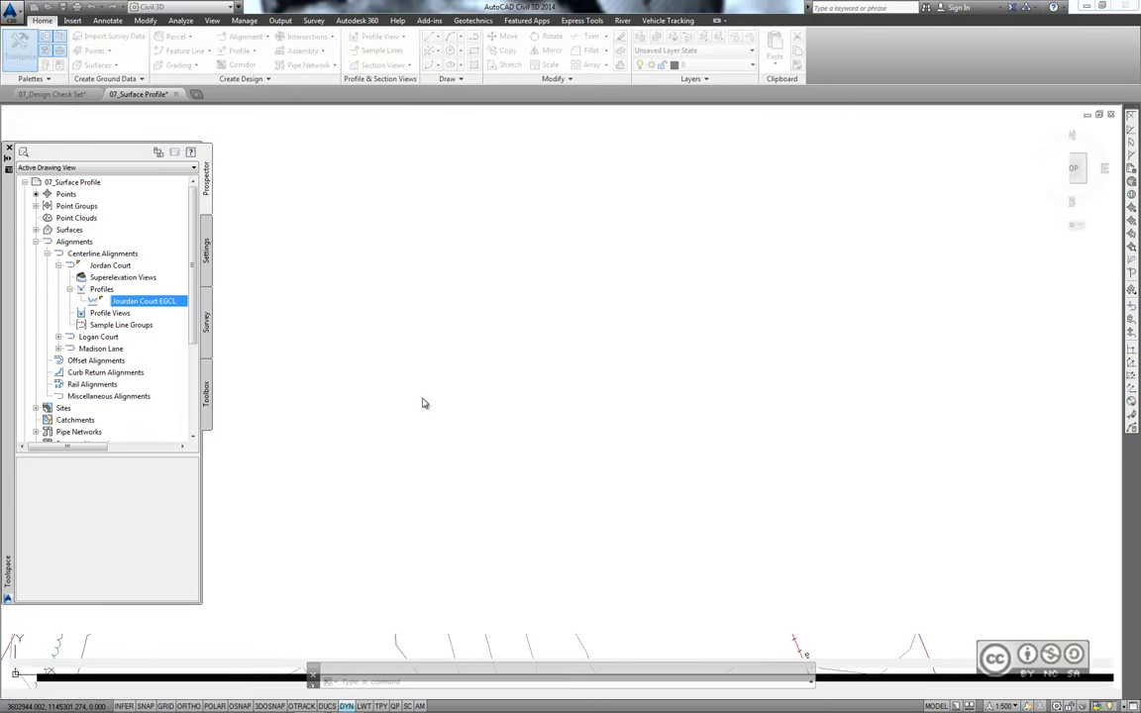
scroll(447, 348, "up", 5)
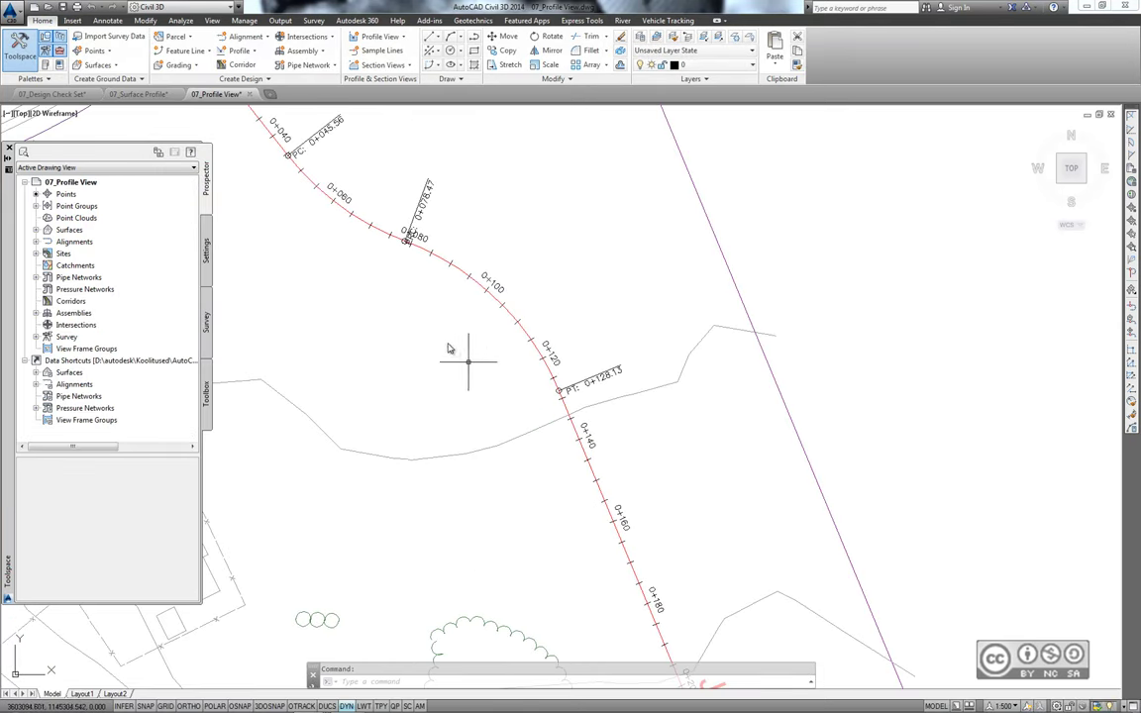
middle_click_drag(448, 356, 484, 420)
Create a Jordan Court profile view with default settings, place its origin, then cancel.
left_click(496, 344)
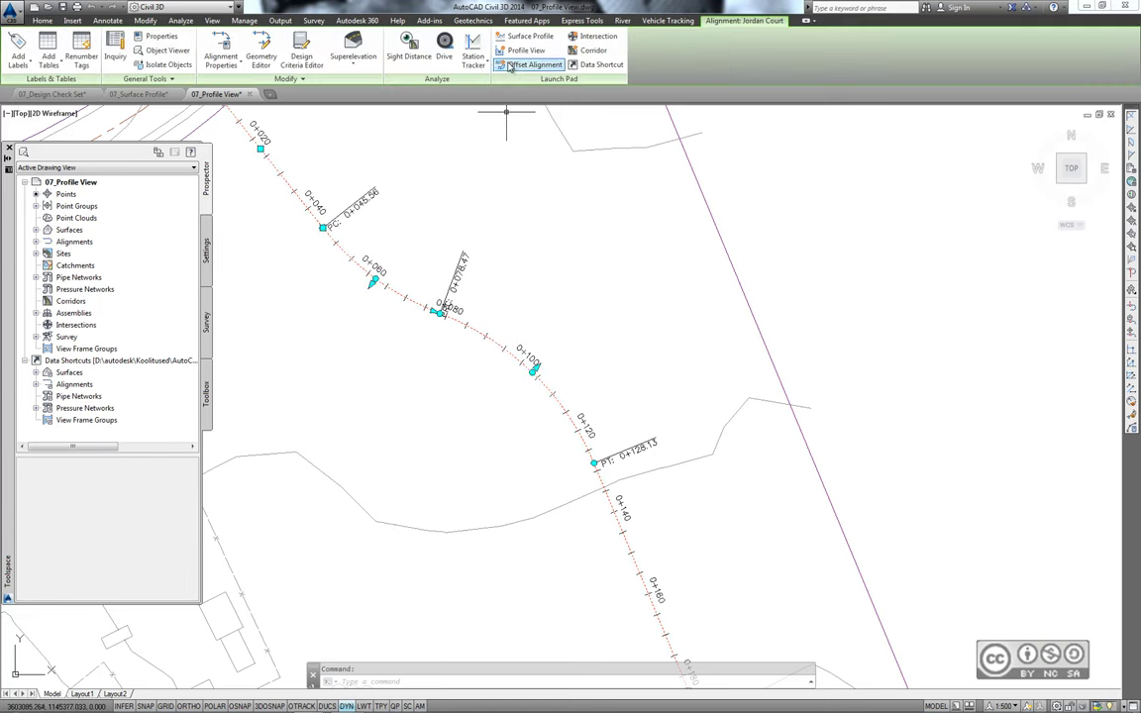
left_click(512, 51)
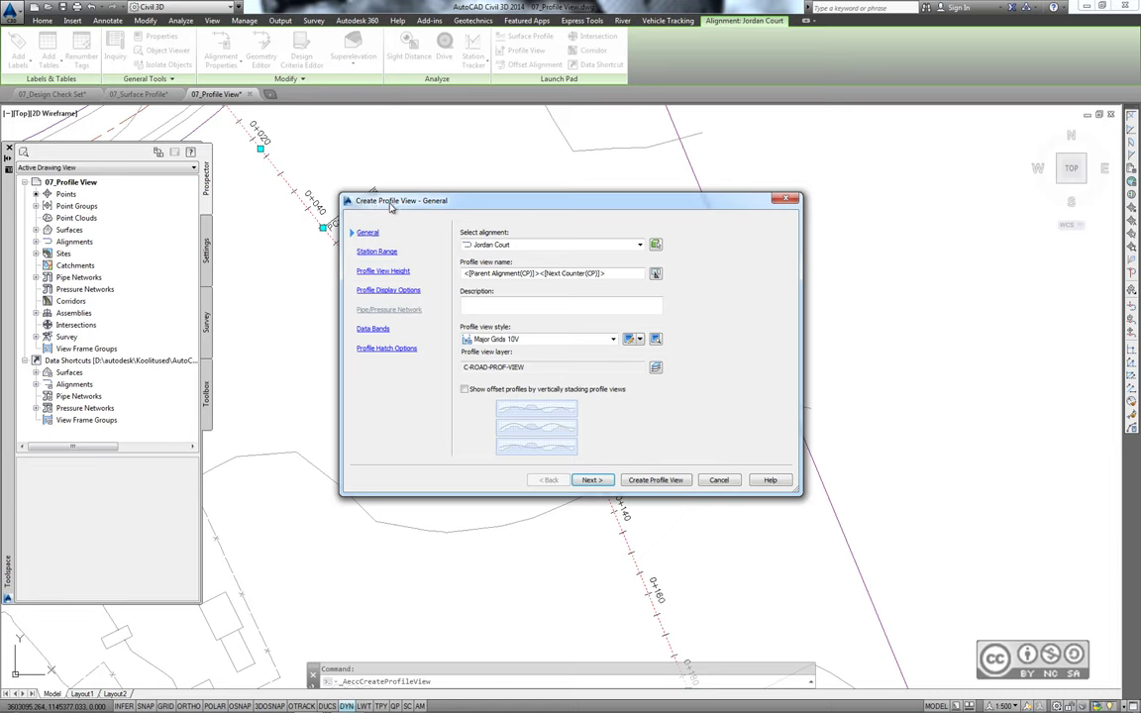
left_click(651, 481)
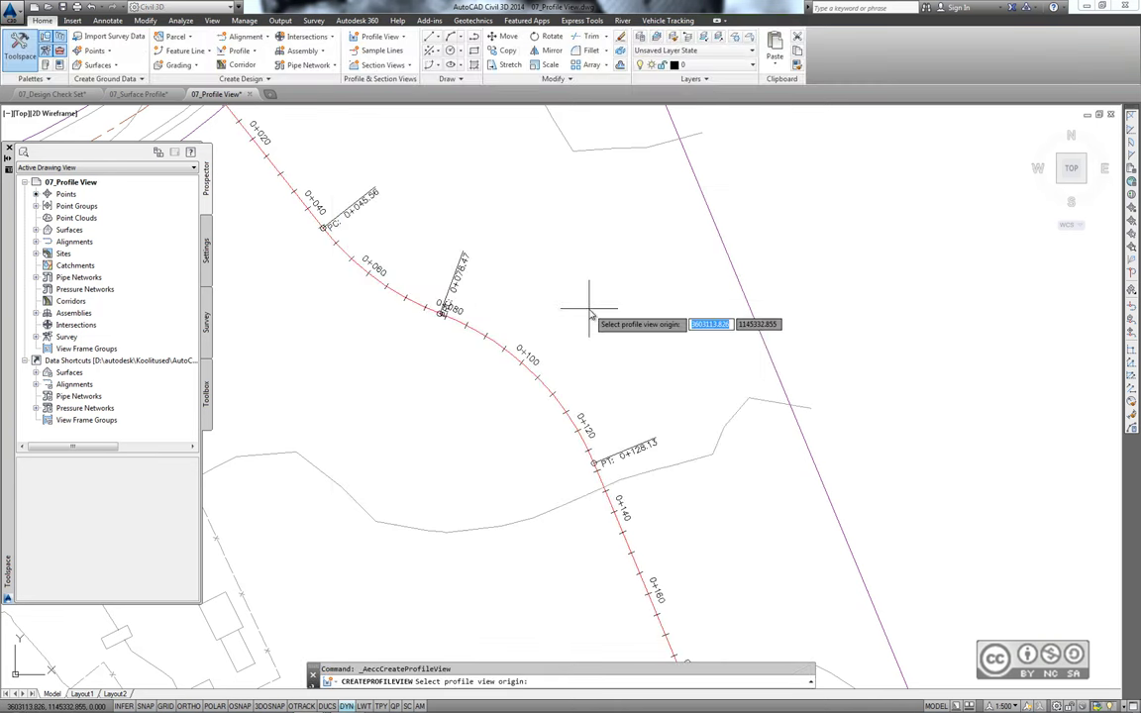
scroll(590, 315, "down", 5)
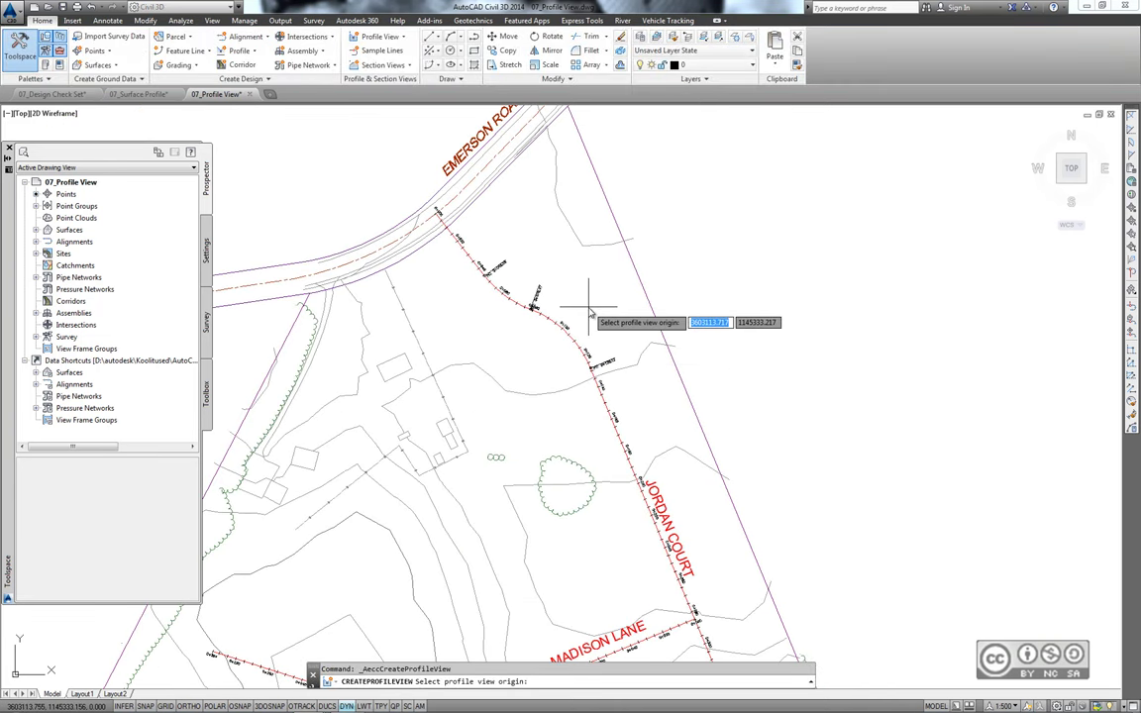
scroll(703, 247, "down", 3)
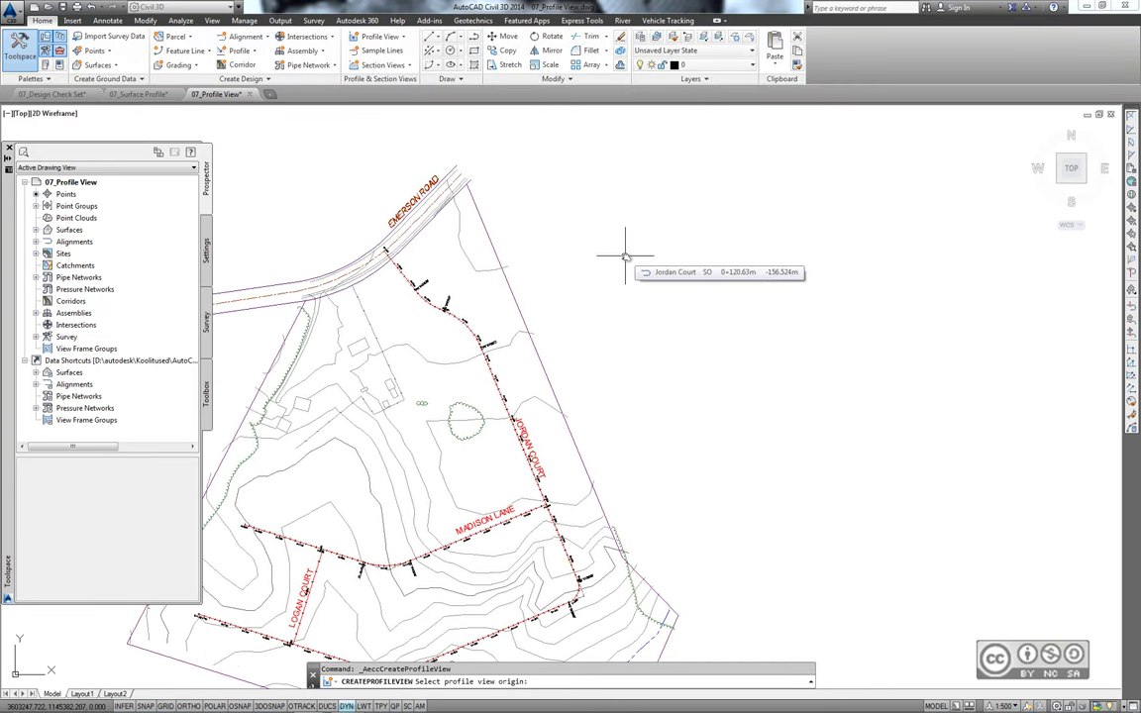
scroll(623, 249, "up", 2)
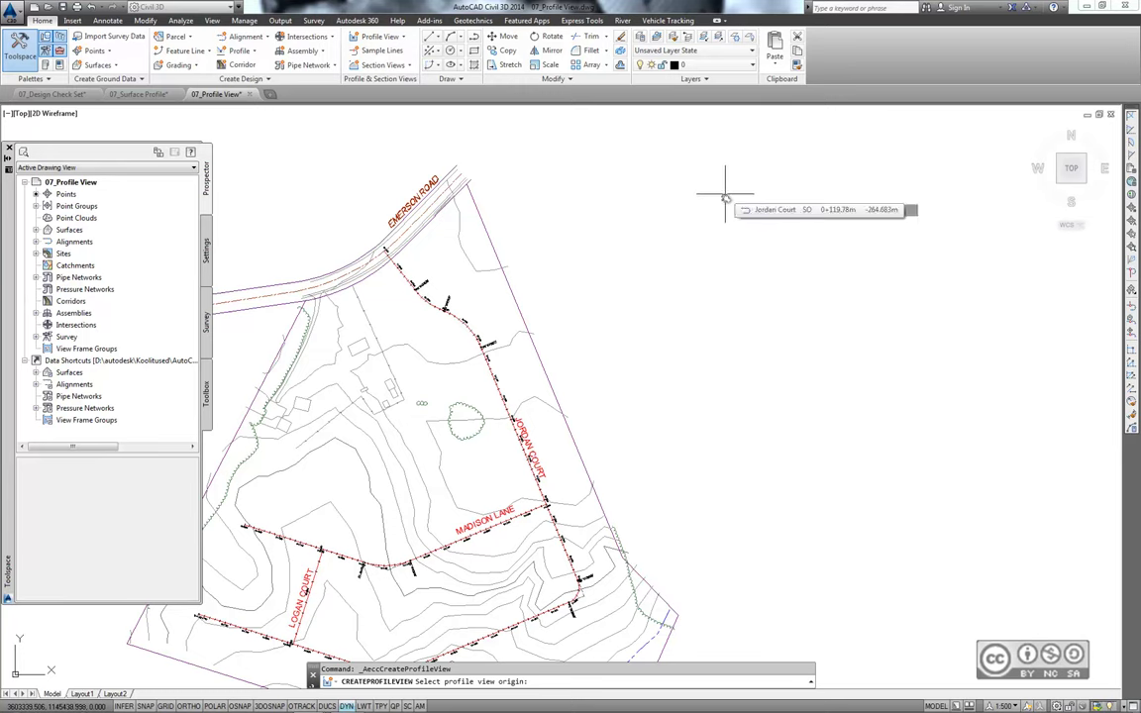
left_click(656, 188)
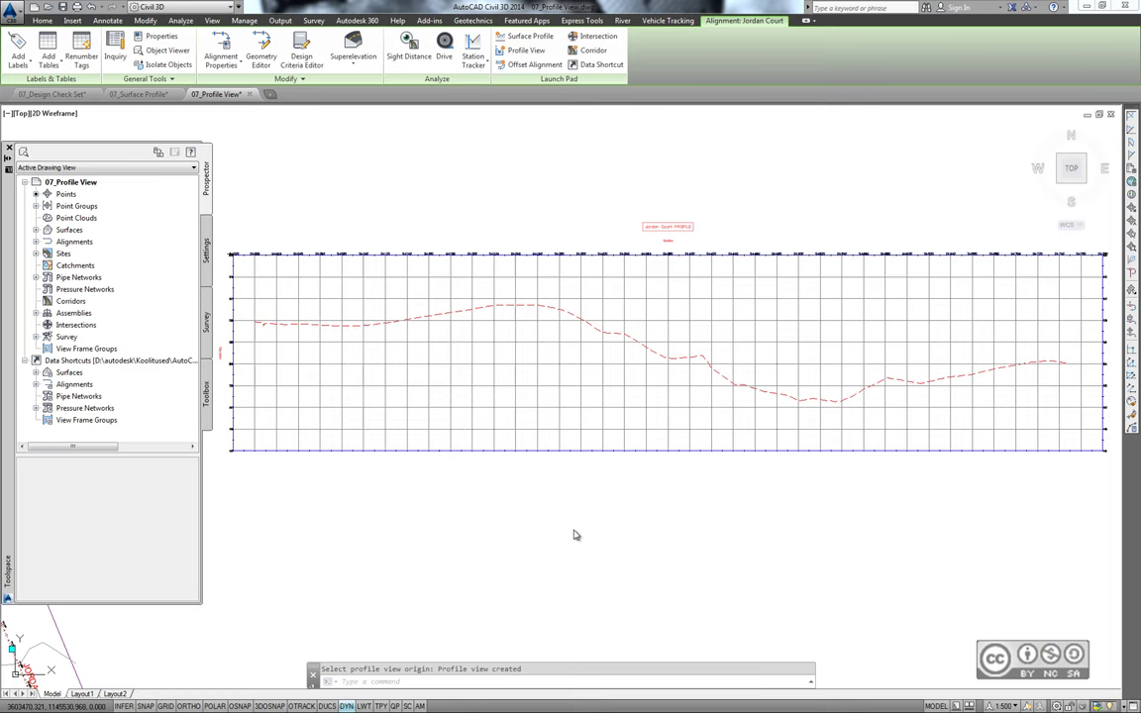
key("Escape")
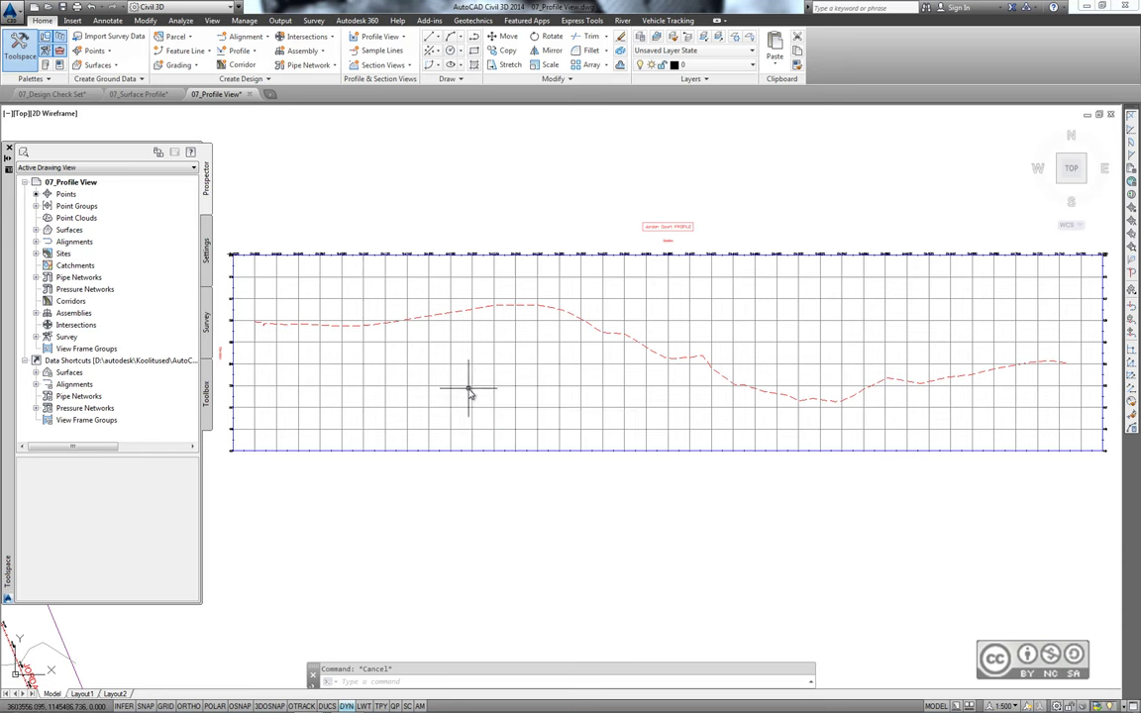
Start a PVI-based layout profile, Layout (1), on the selected Jordan Court profile view.
left_click(467, 389)
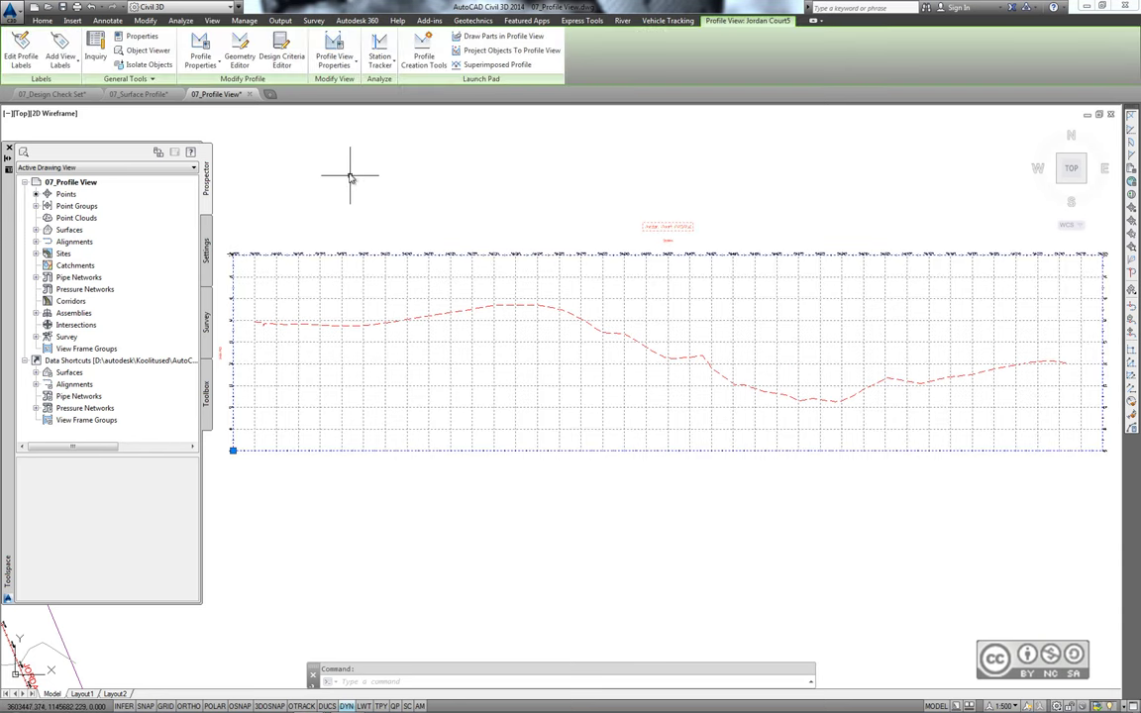
left_click(420, 58)
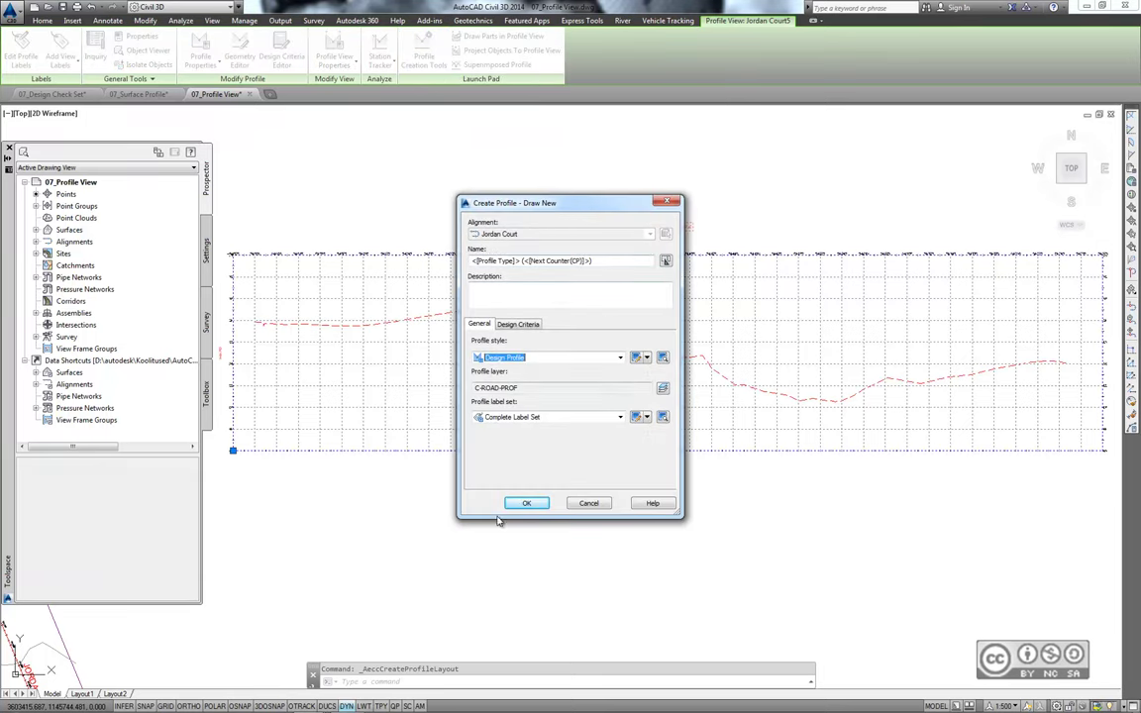
left_click(526, 503)
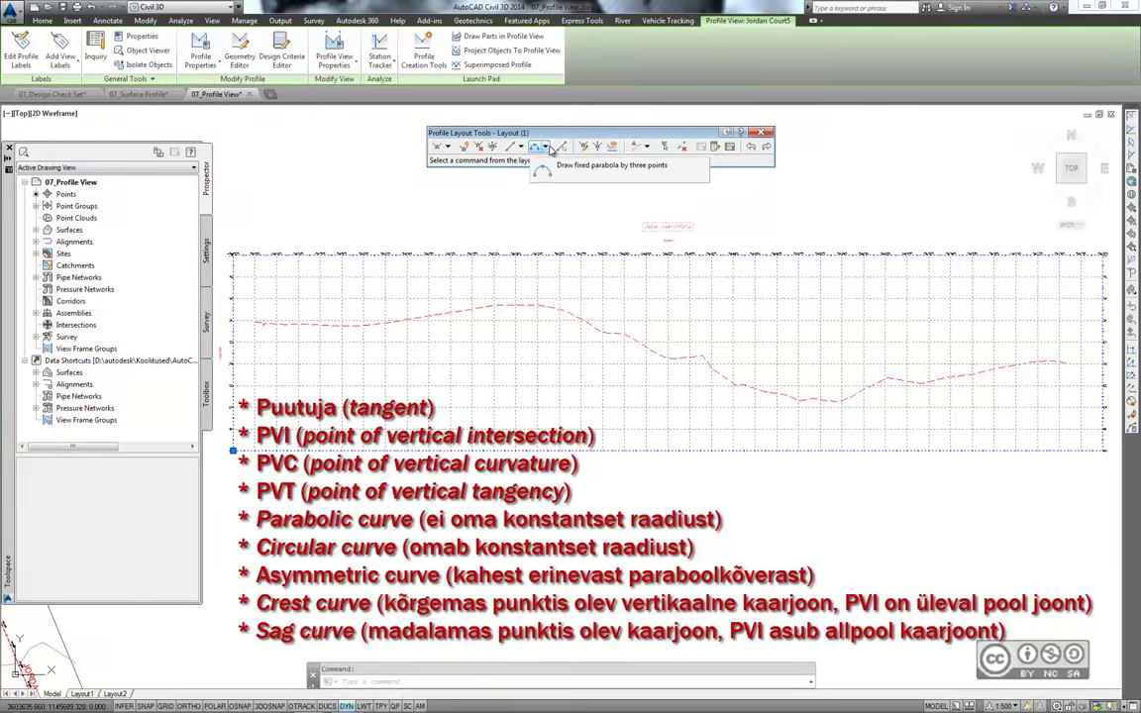
left_click(545, 149)
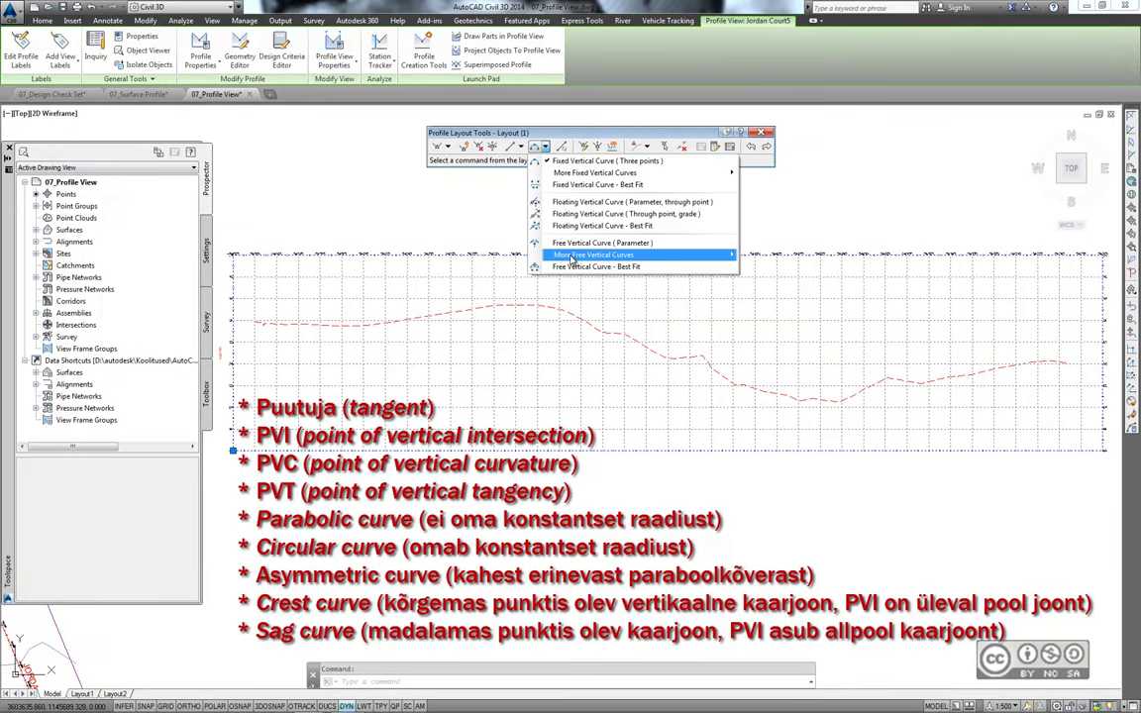
mouse_move(595, 255)
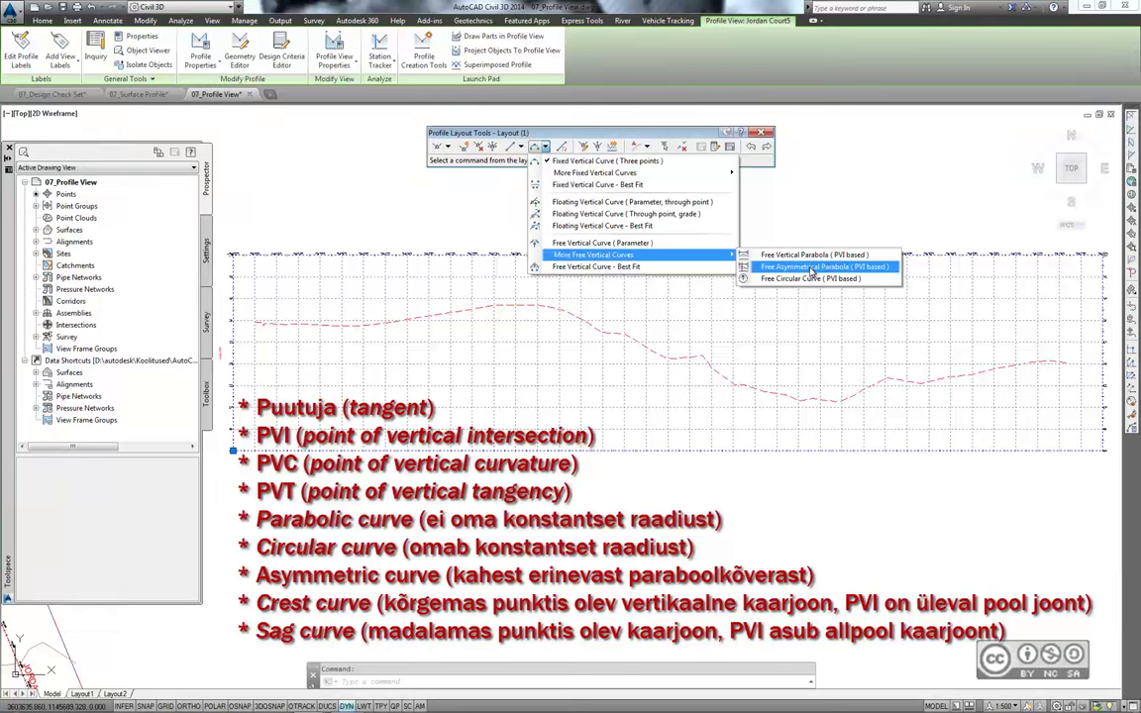
left_click(812, 267)
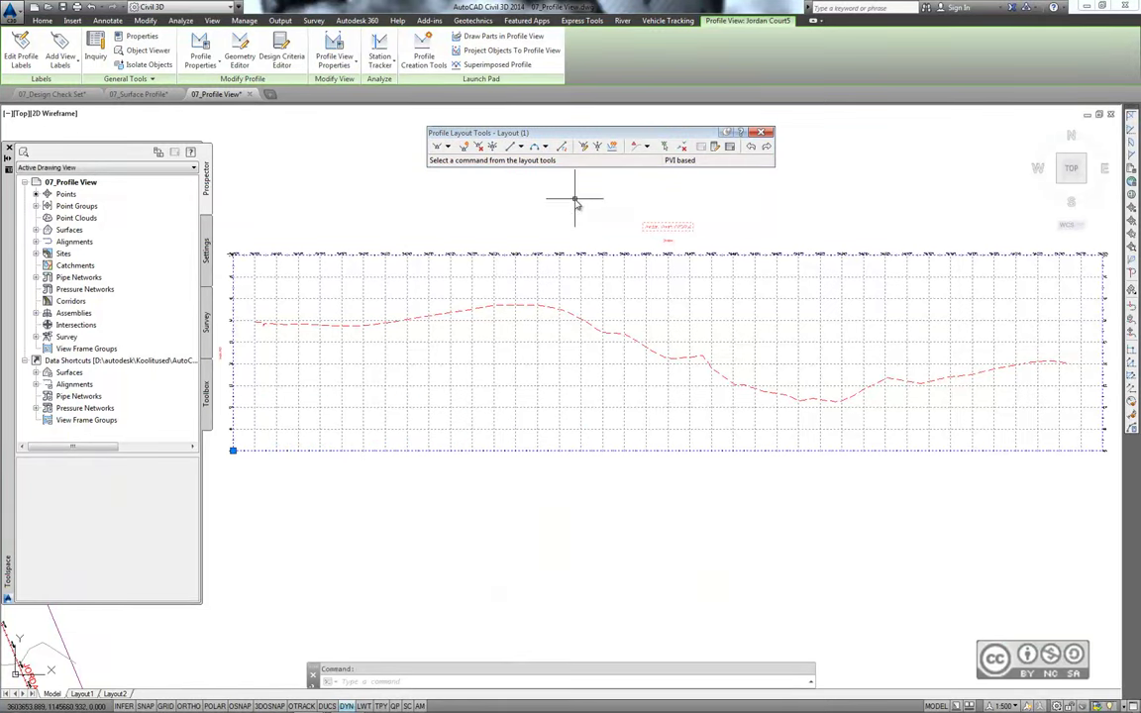
Close the layout tools, open 07_Design Profile.dwg, and start a layout profile on its view.
left_click(760, 132)
left_click(416, 171)
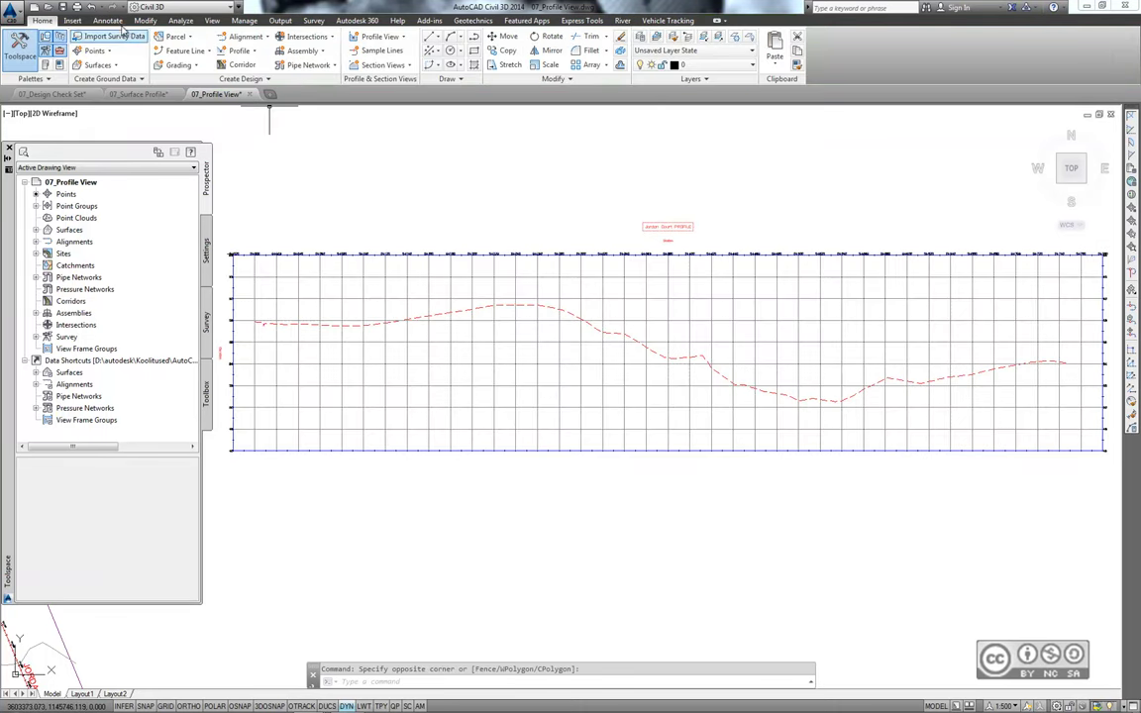
left_click(46, 8)
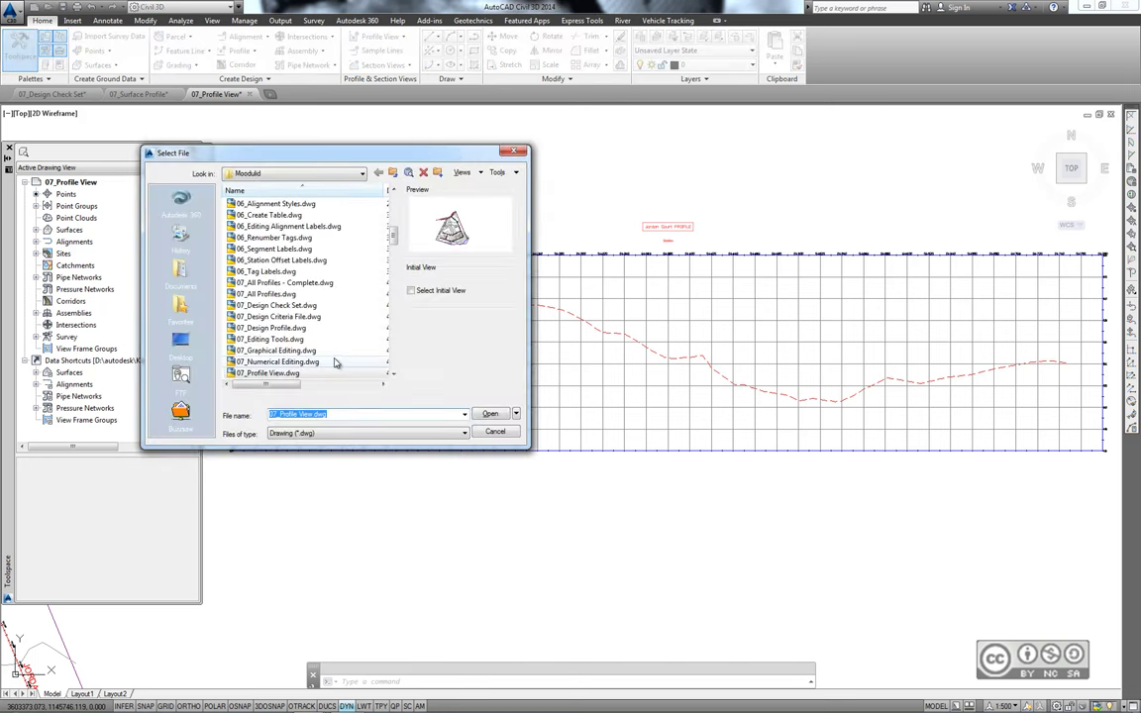
left_click(376, 327)
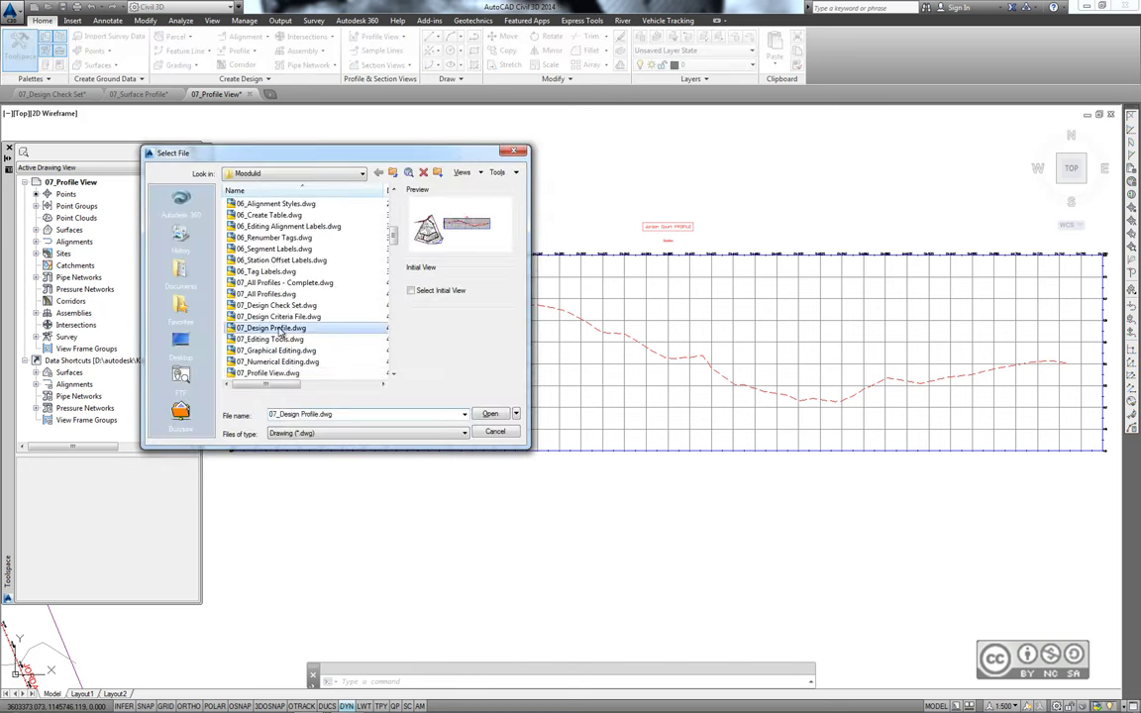
left_click(487, 413)
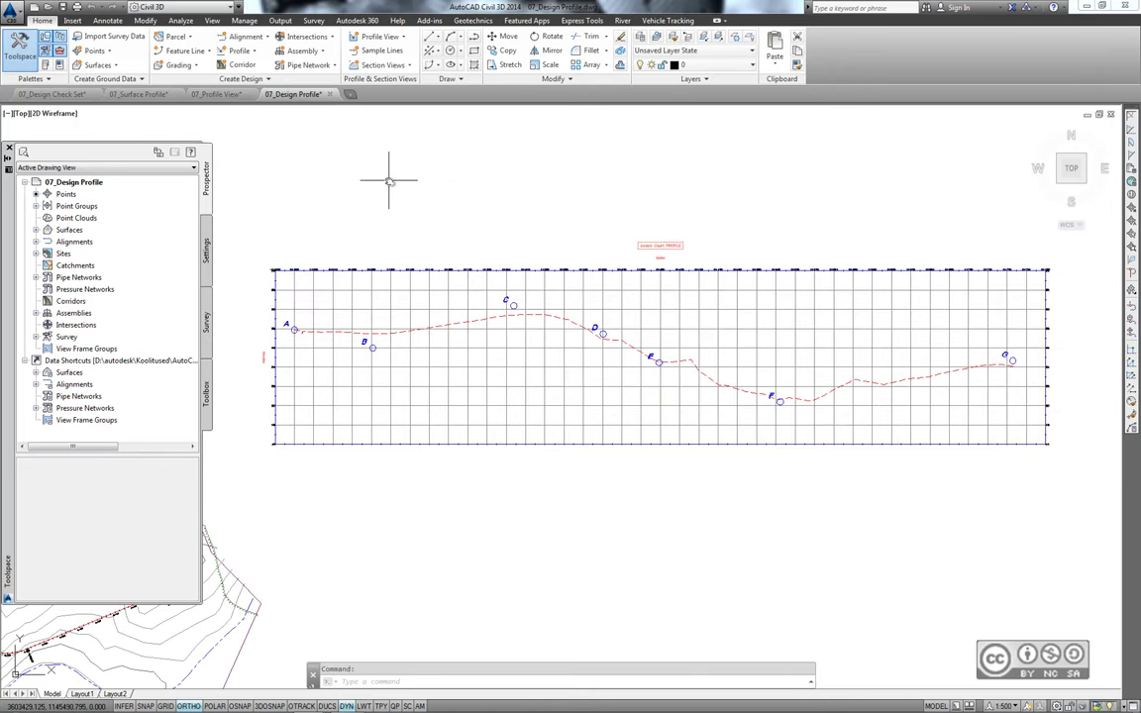
mouse_move(388, 181)
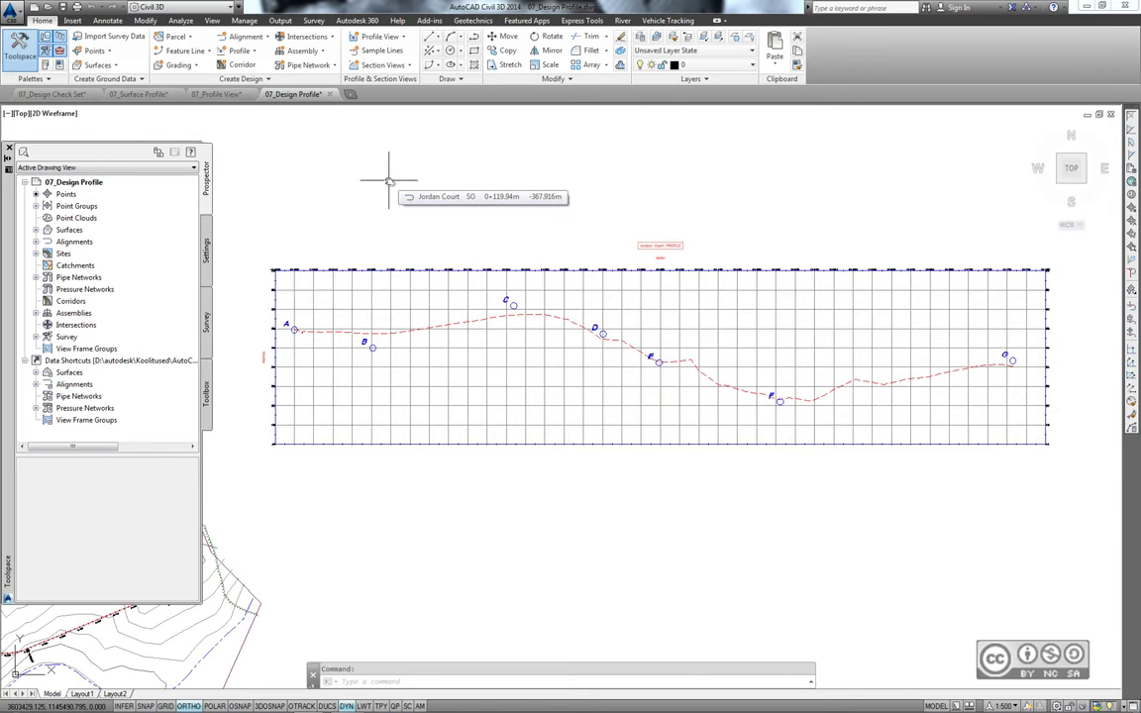
left_click(393, 196)
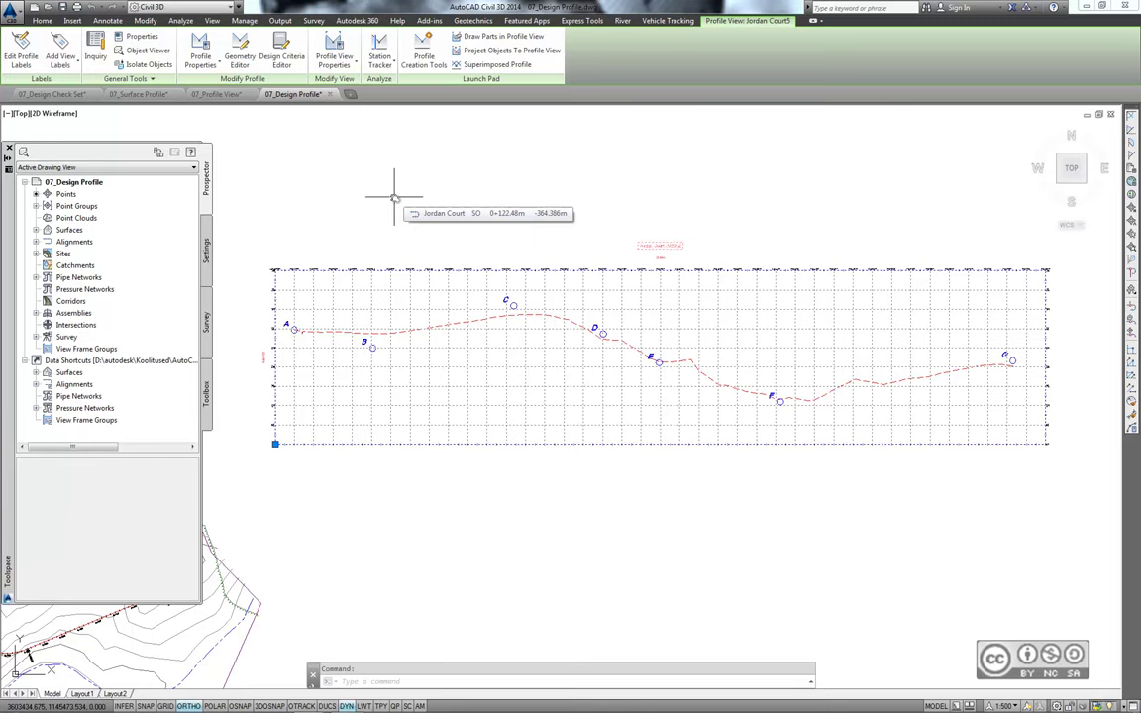
left_click(422, 51)
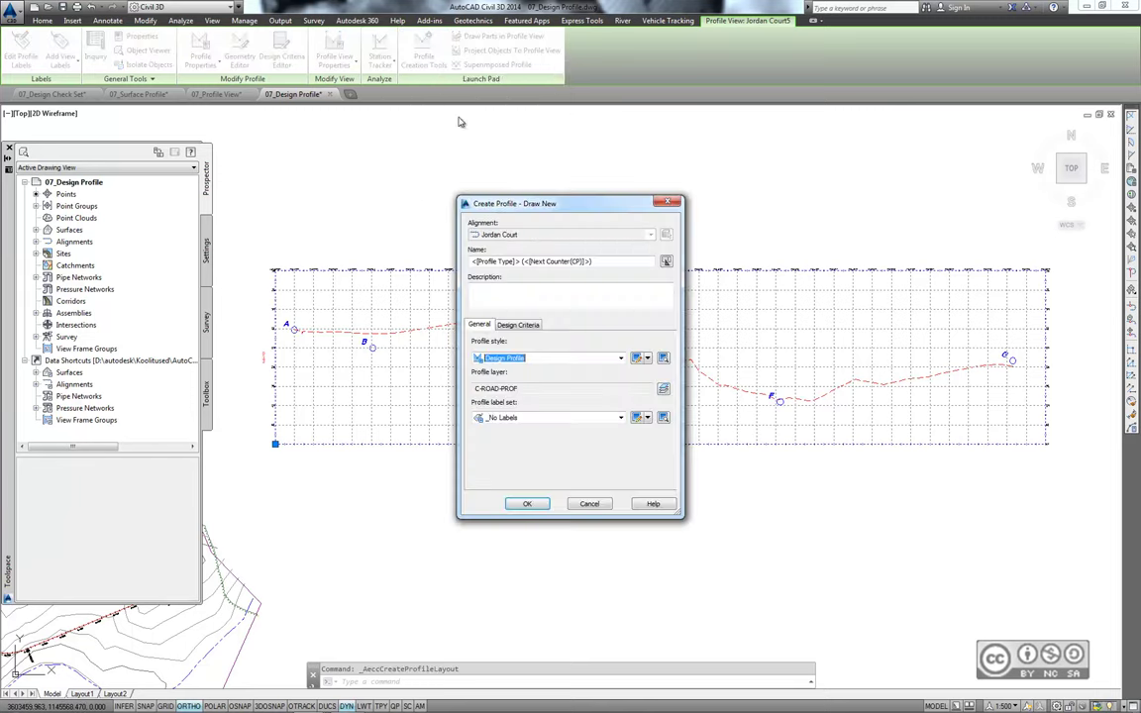
Name the new layout profile 'Jordan Court FGCL' and create it.
left_click(579, 262)
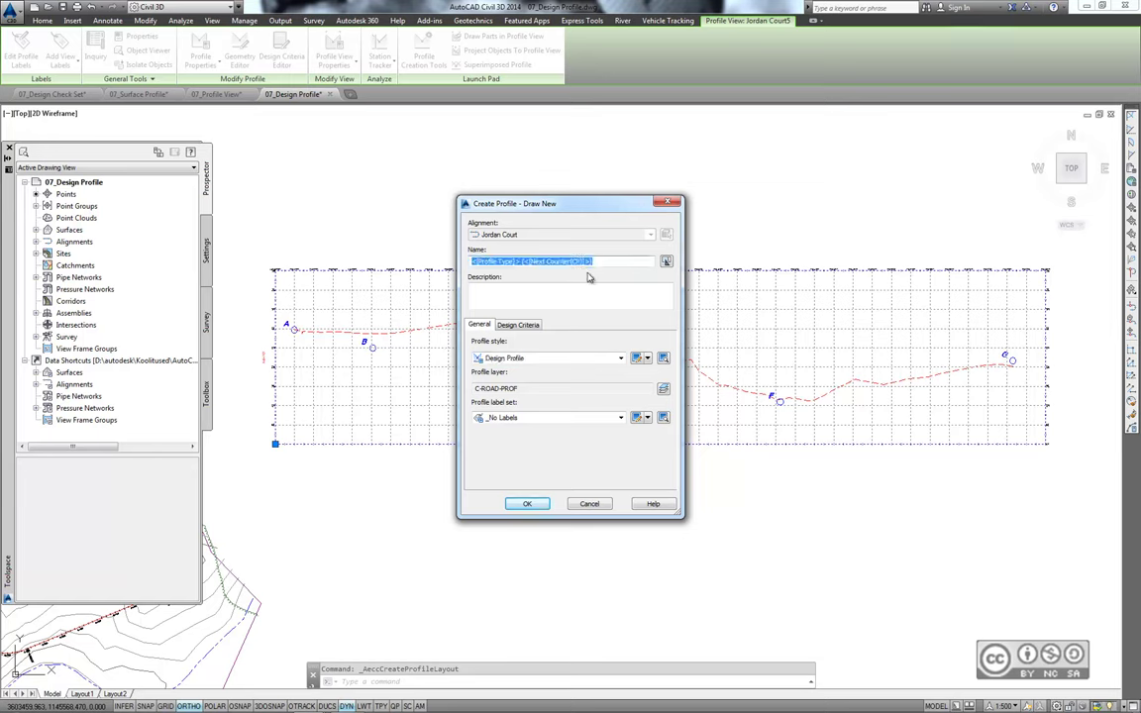
type("Jordan Court")
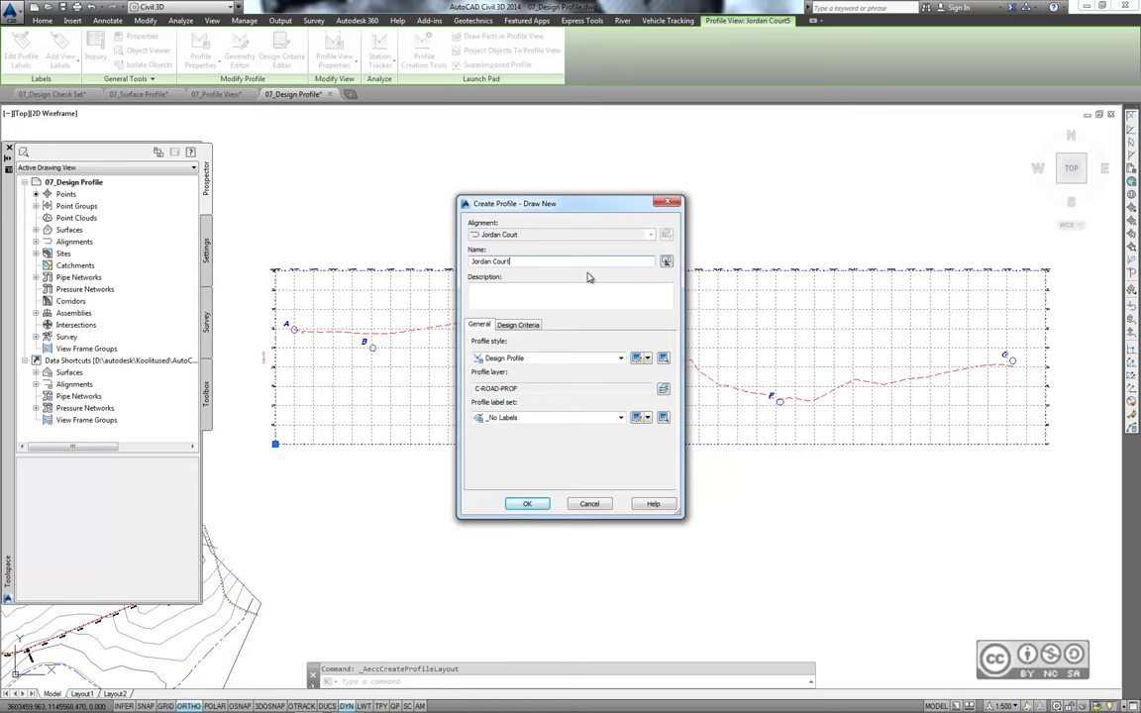
type(" FGCL")
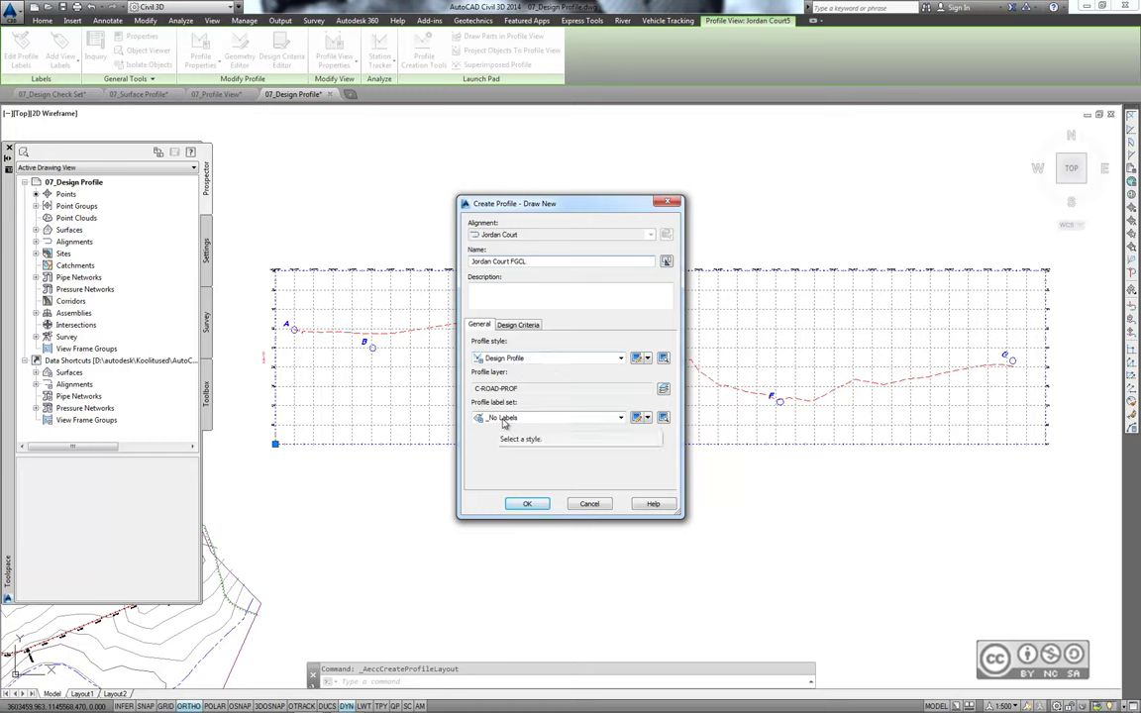
left_click(527, 503)
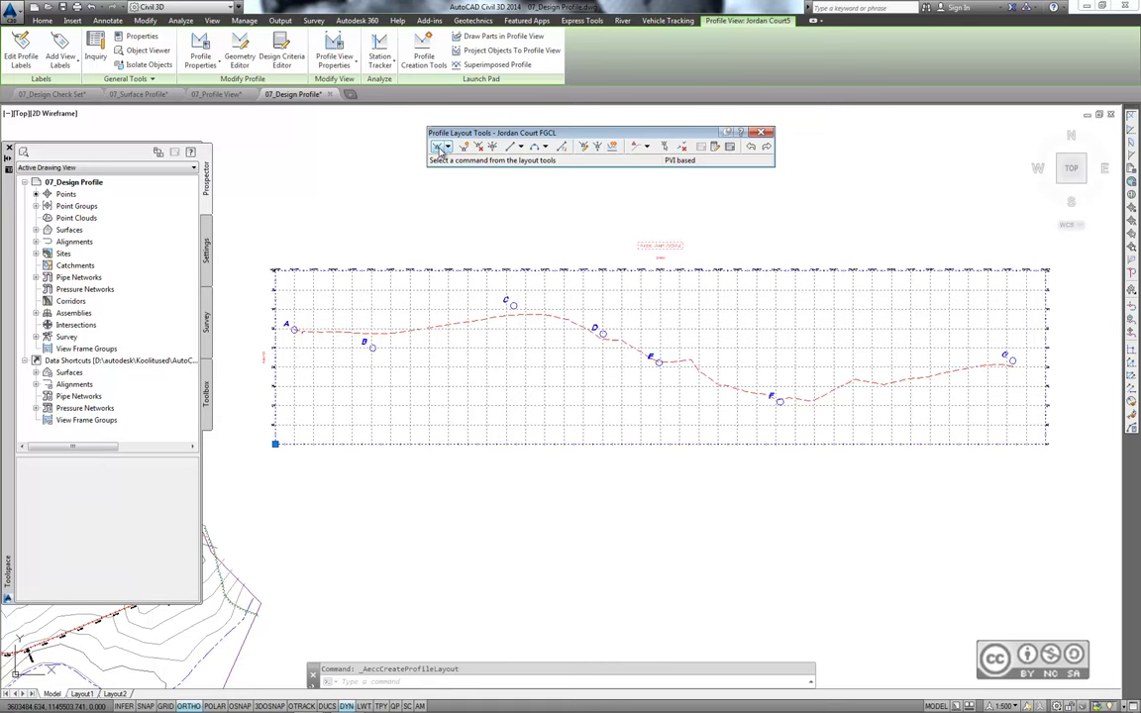
Set the layout drawing mode to Draw Tangents With Curves.
left_click(446, 147)
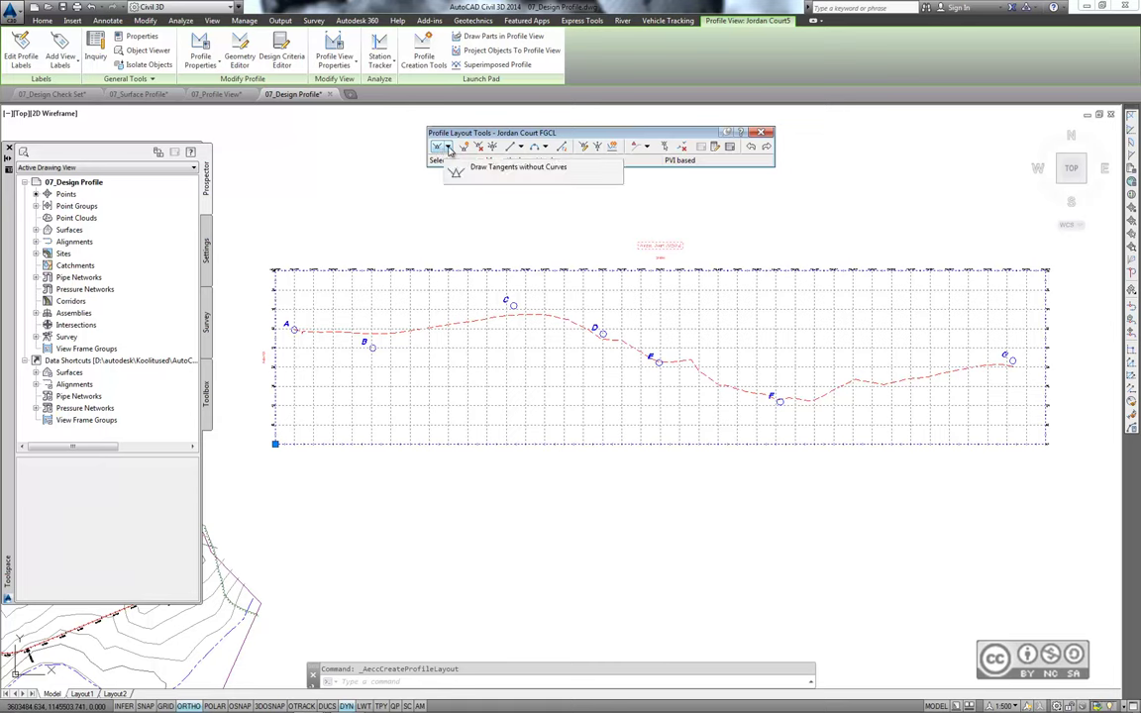
left_click(447, 148)
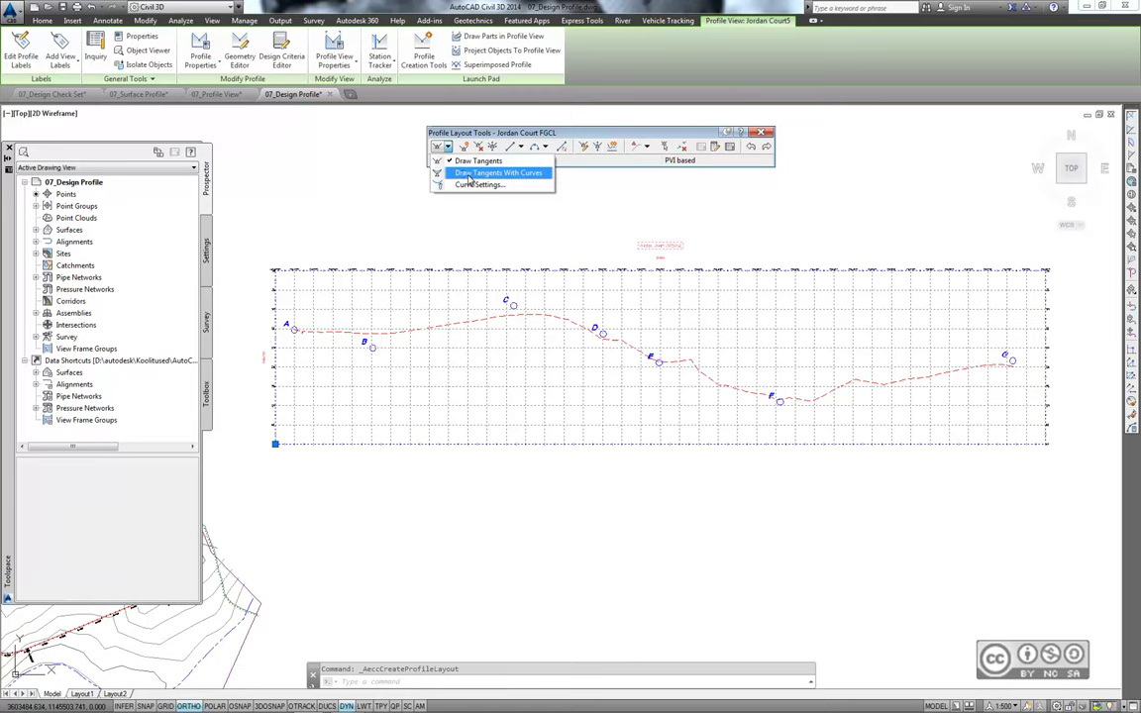
left_click(469, 175)
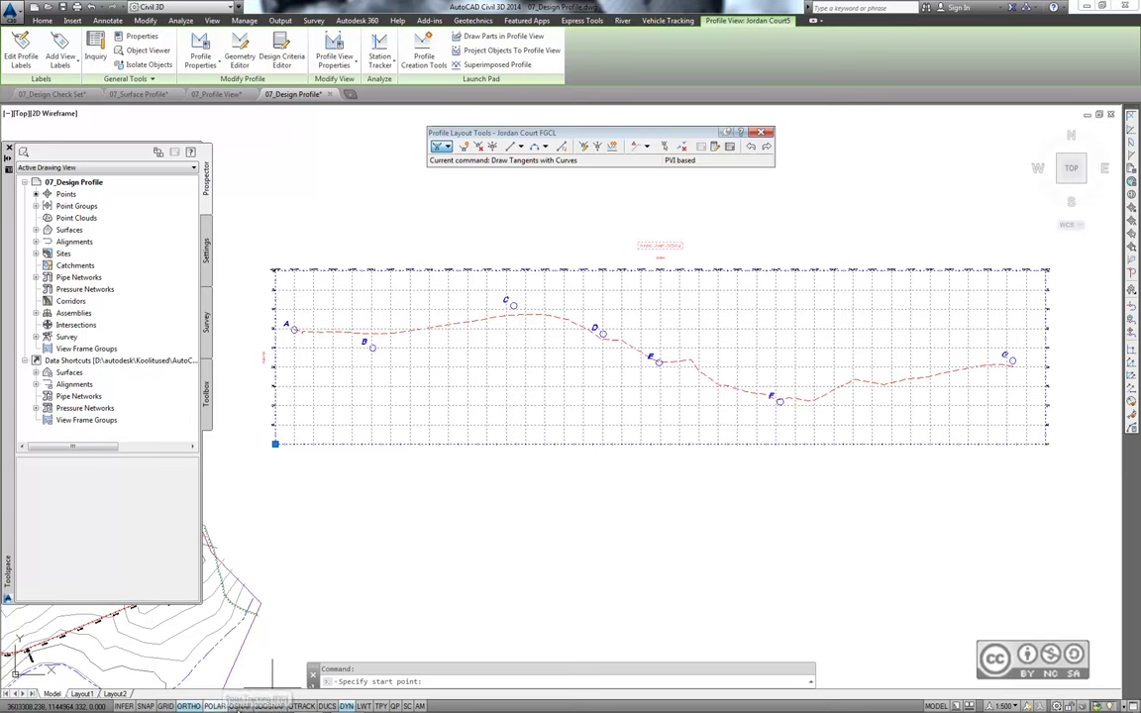
Limit object snaps to Endpoint and Center in the OSNAP settings.
right_click(240, 705)
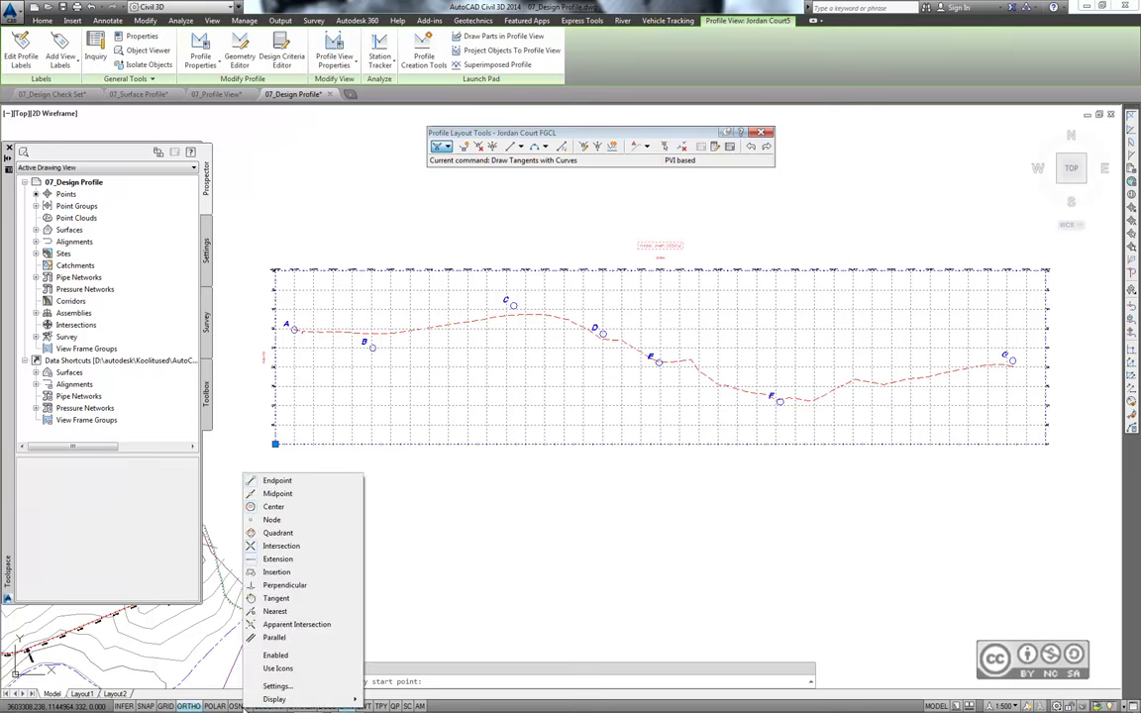
left_click(277, 685)
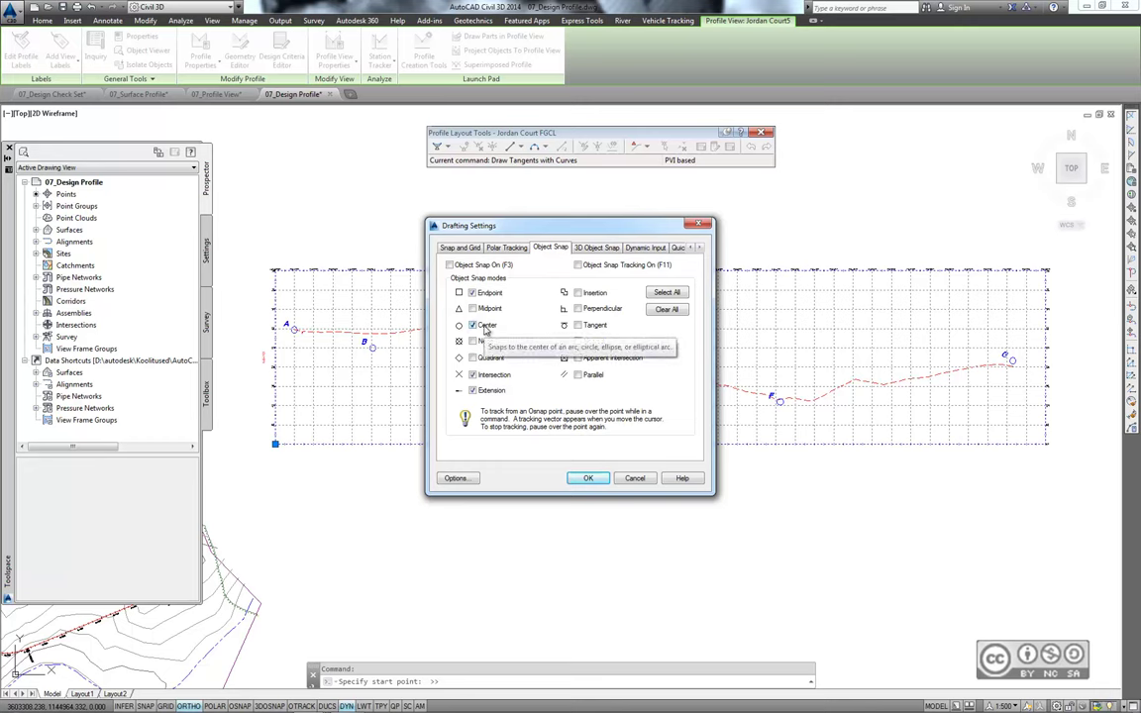
left_click(588, 479)
Turn on OSNAP and place PVIs at the centres of circles A, B, C and D.
left_click(239, 705)
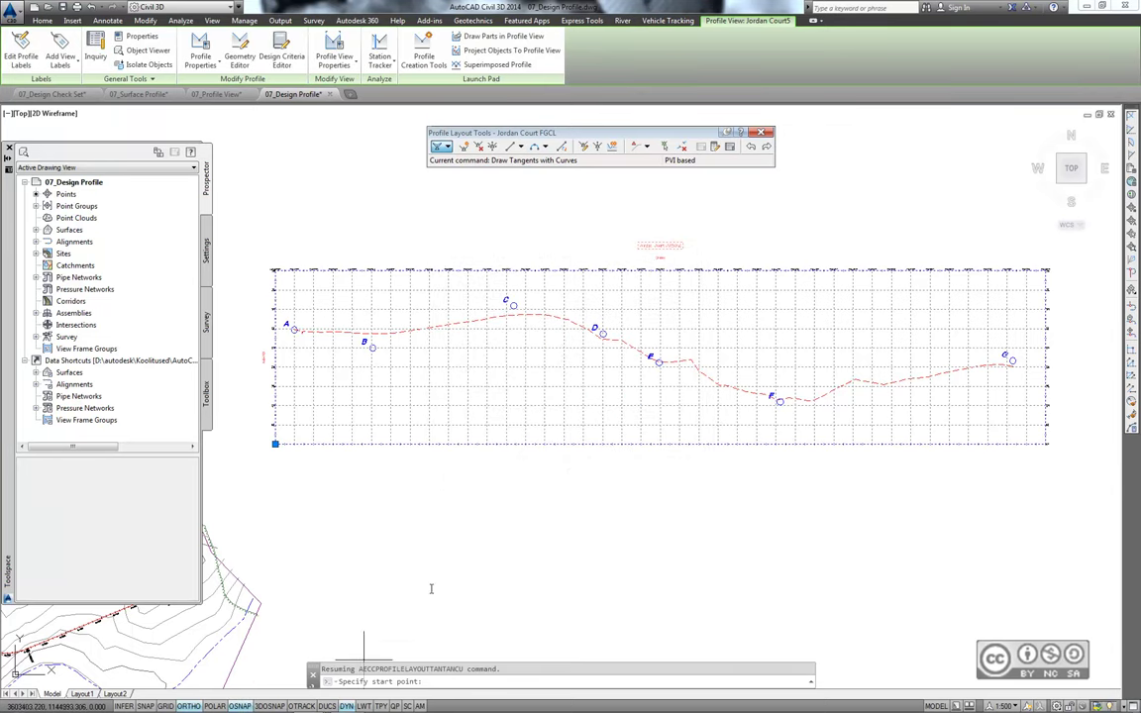
scroll(298, 325, "up", 3)
scroll(298, 326, "up", 2)
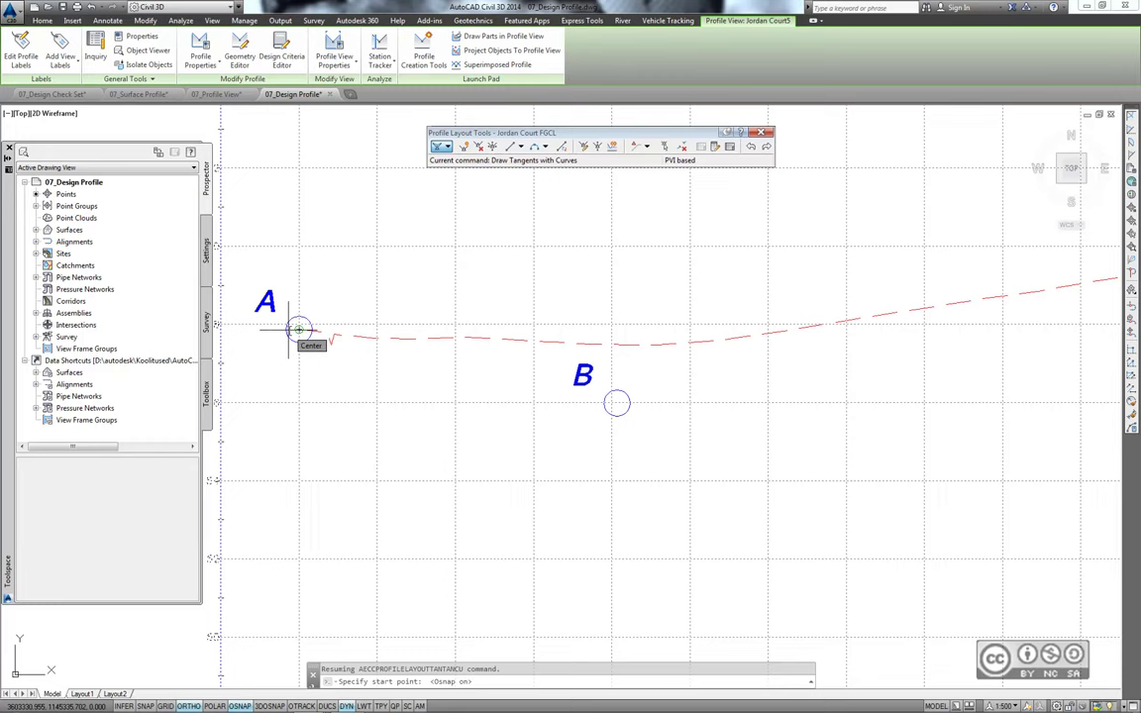
left_click(298, 328)
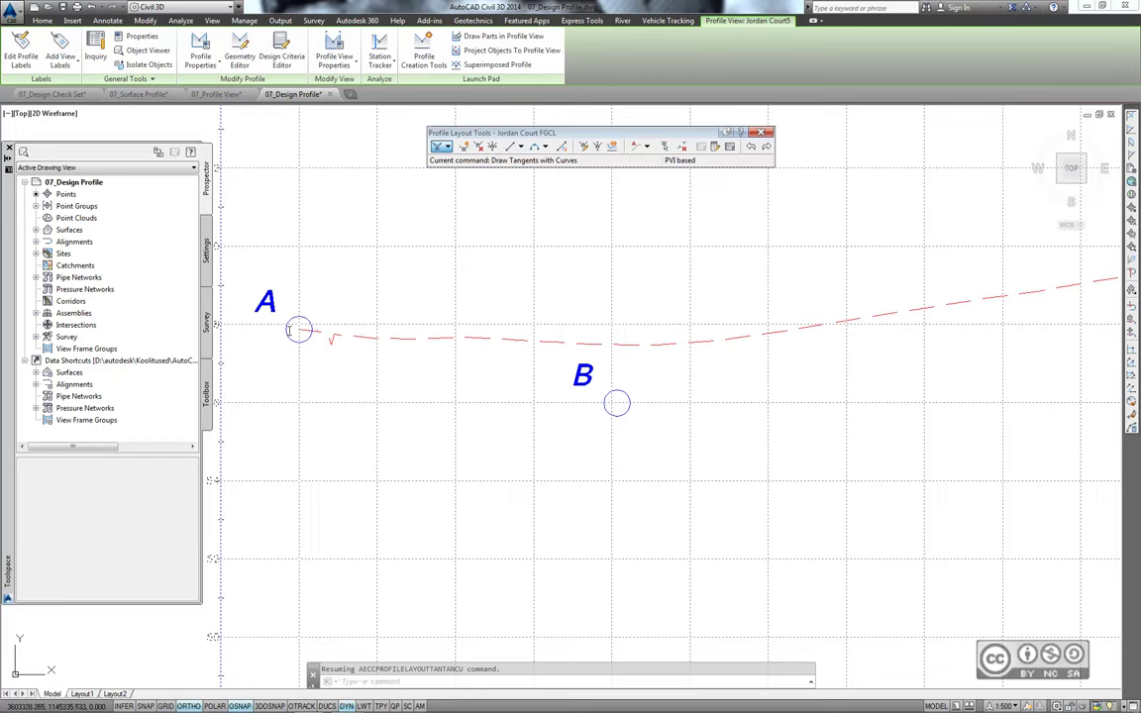
left_click(616, 402)
scroll(783, 396, "down", 3)
scroll(820, 395, "up", 3)
left_click(591, 339)
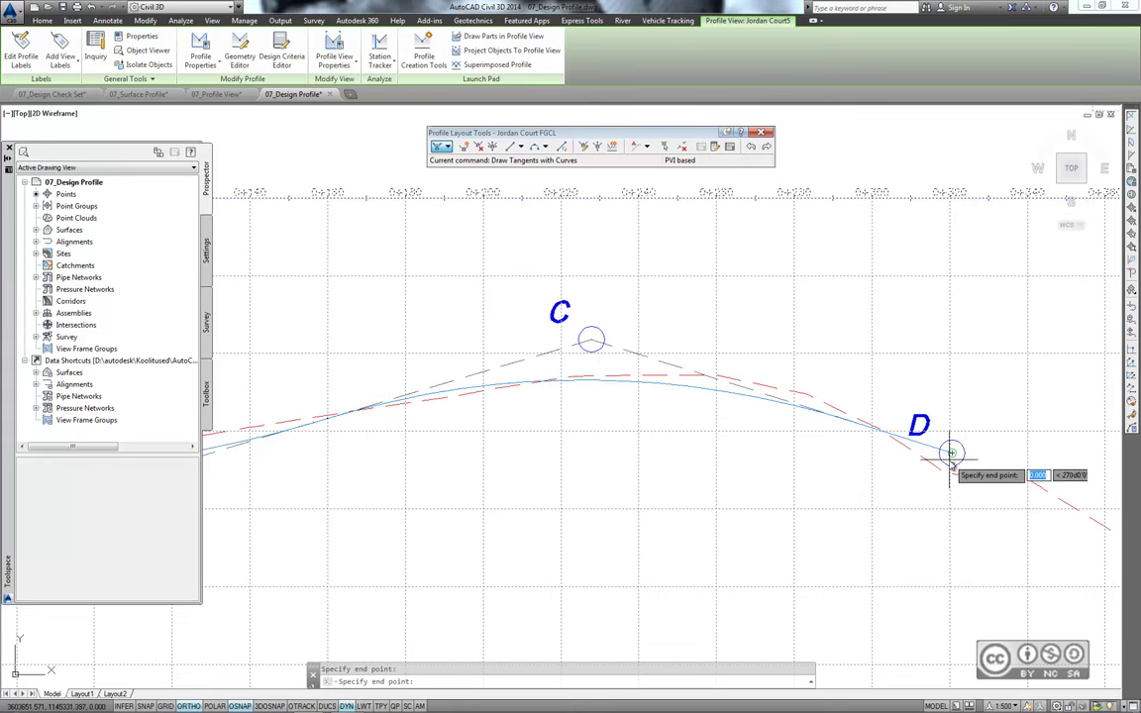
left_click(951, 453)
Continue the profile through circles E and F, ending at circle G.
middle_click_drag(972, 498, 408, 300)
left_click(644, 399)
middle_click_drag(763, 479, 339, 363)
left_click(657, 440)
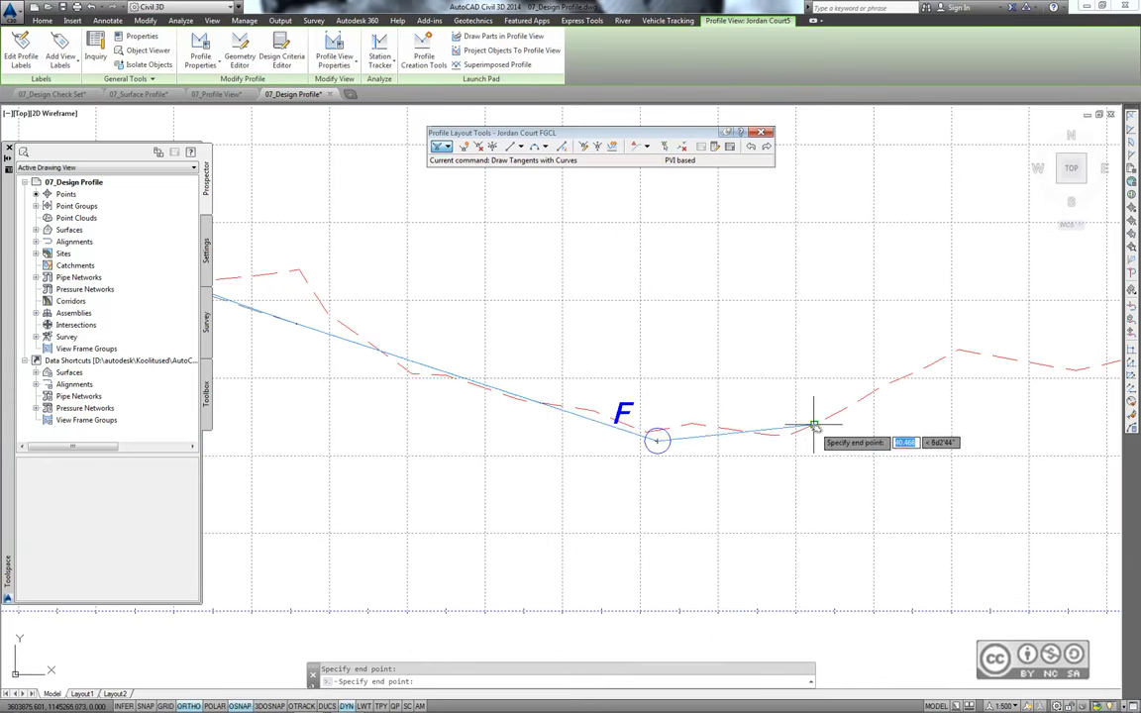
middle_click_drag(810, 425, 357, 435)
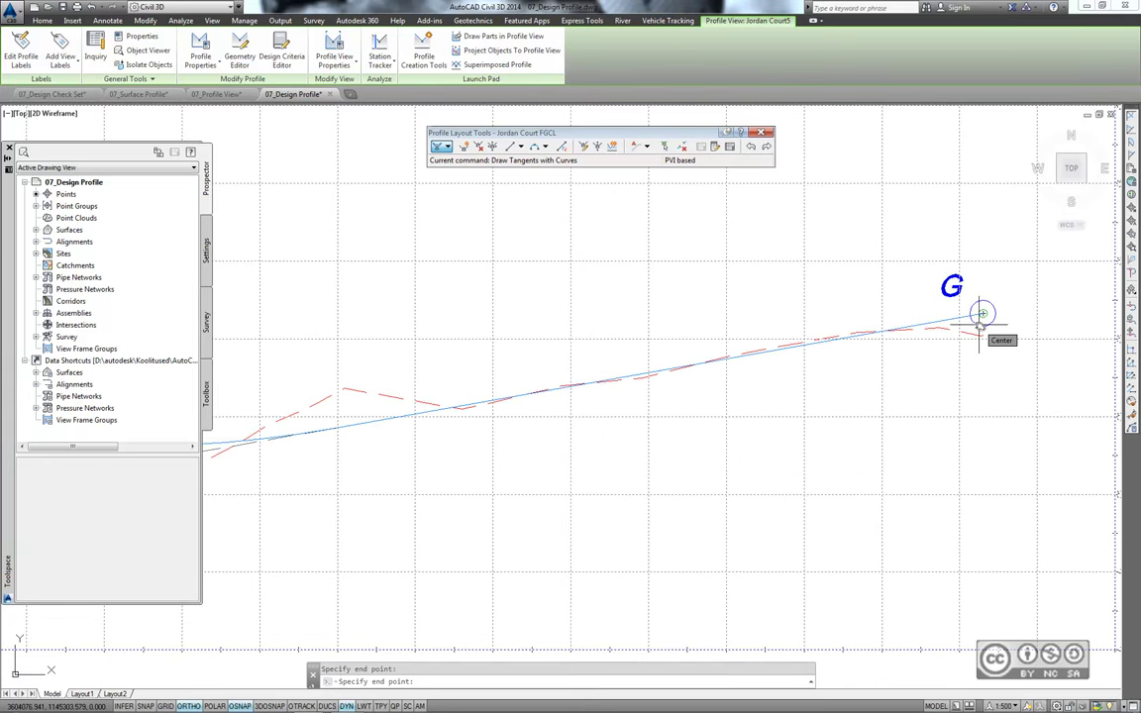
left_click(981, 314)
scroll(980, 314, "down", 3)
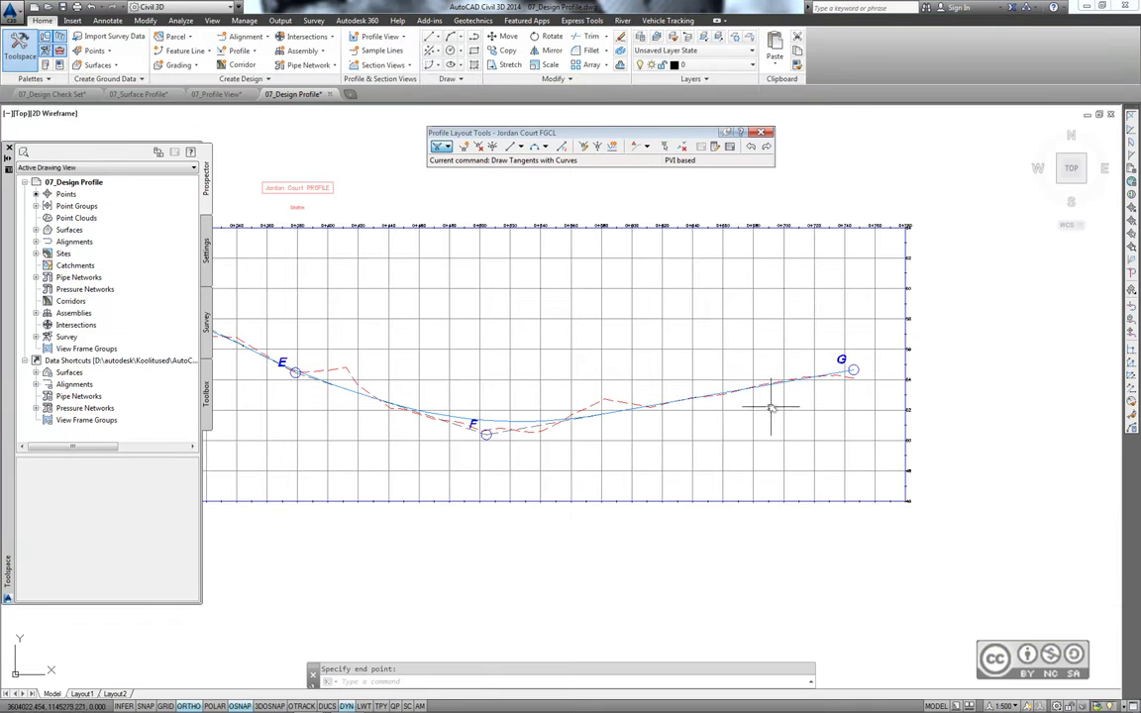
scroll(700, 324, "up", 1)
mouse_move(635, 324)
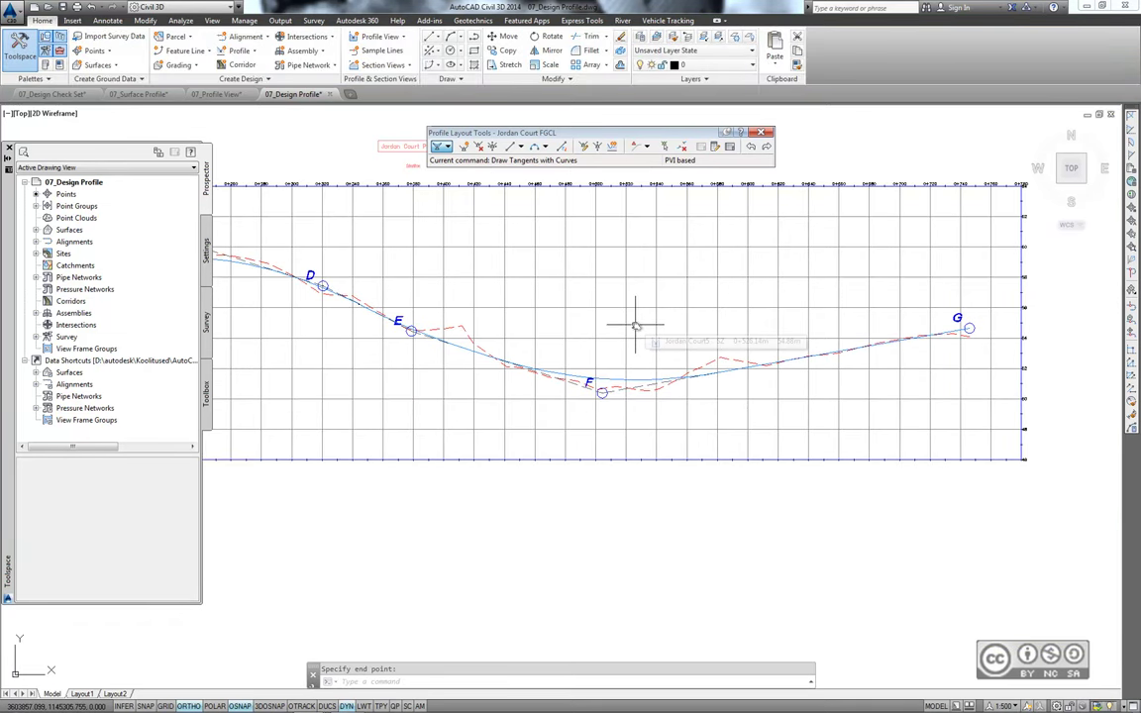
scroll(594, 371, "up", 2)
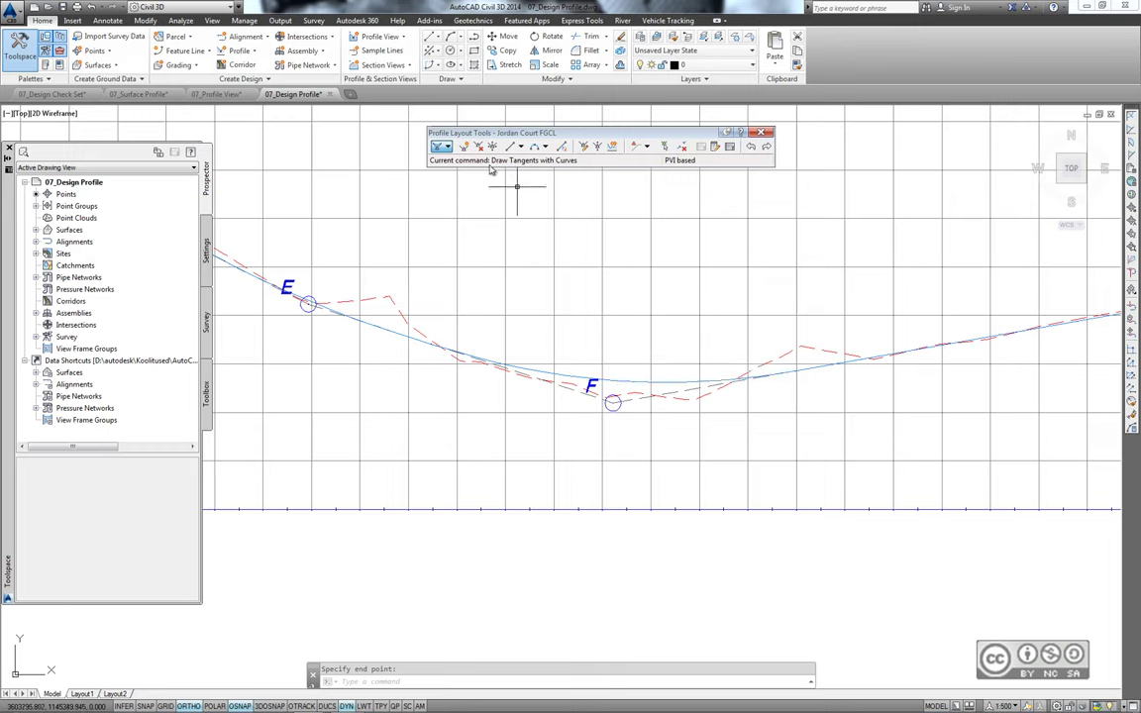
Reselect Draw Tangents With Curves and zoom out over the finished A-to-G profile.
left_click(446, 146)
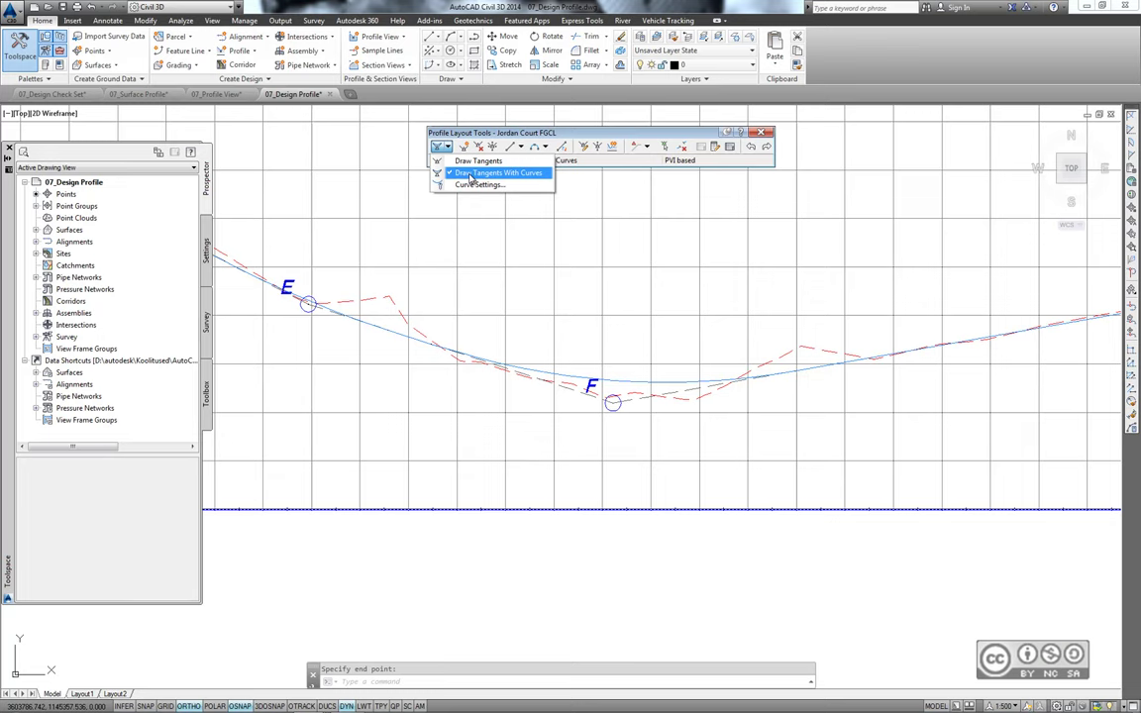
left_click(472, 174)
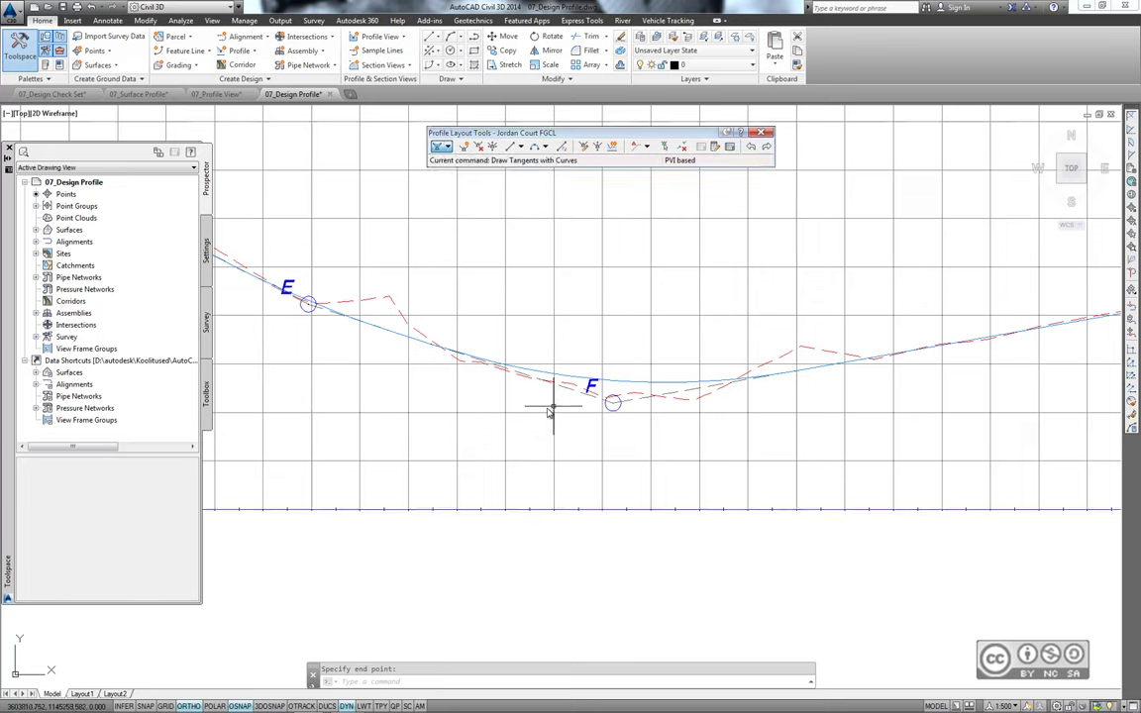
middle_click_drag(896, 388, 585, 402)
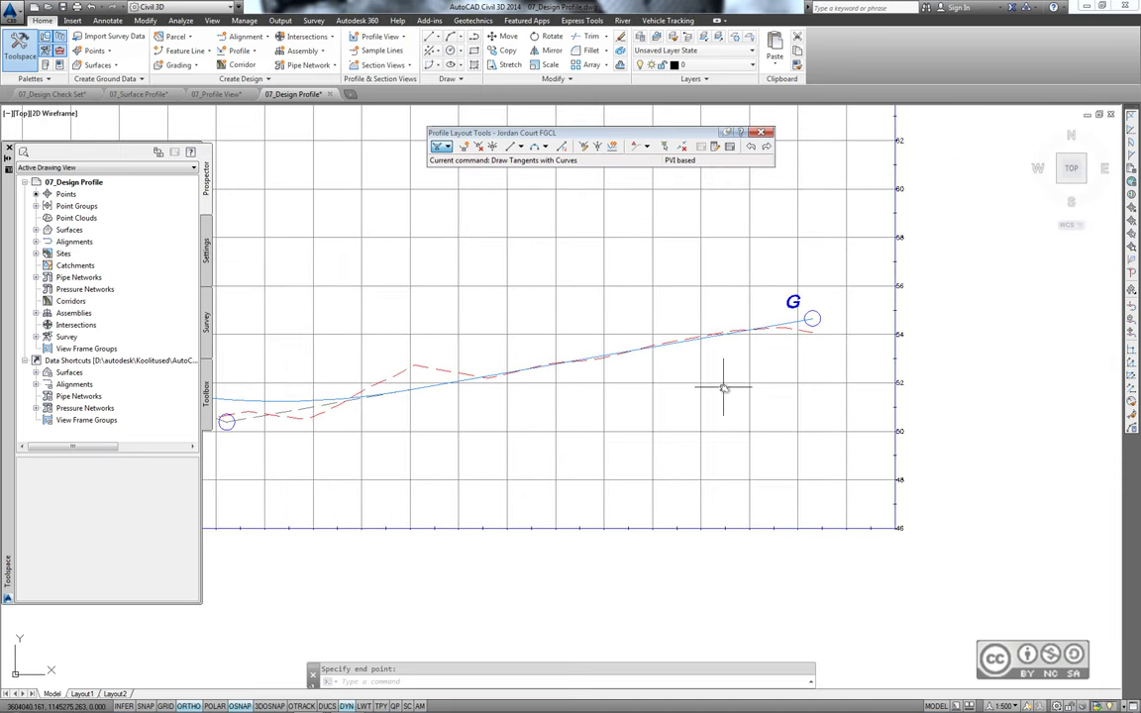
scroll(500, 532, "down", 4)
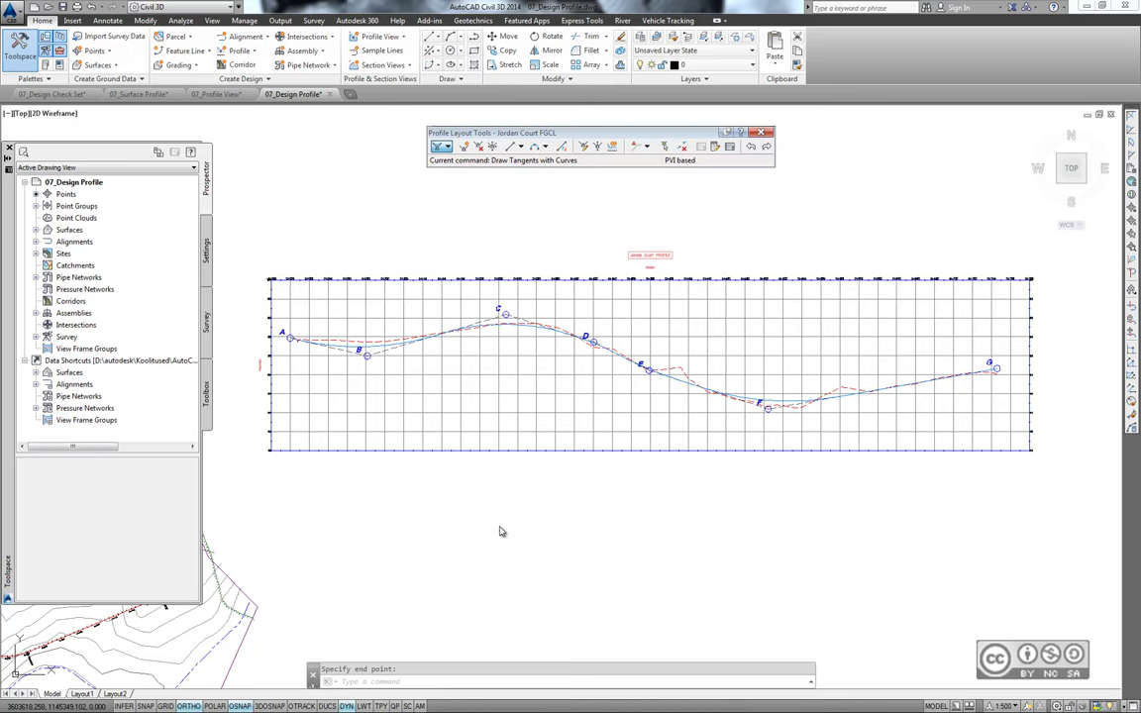
Open the 07_Graphical Editing.dwg drawing.
left_click(56, 7)
scroll(297, 317, "down", 2)
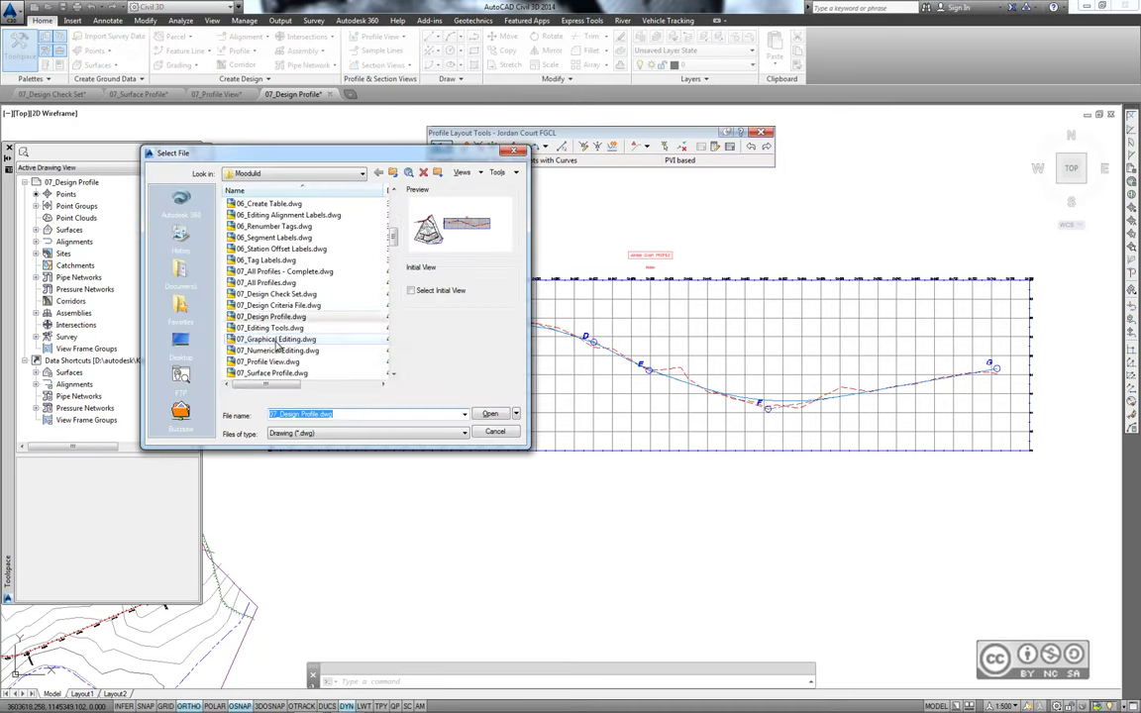
left_click(287, 340)
left_click(488, 414)
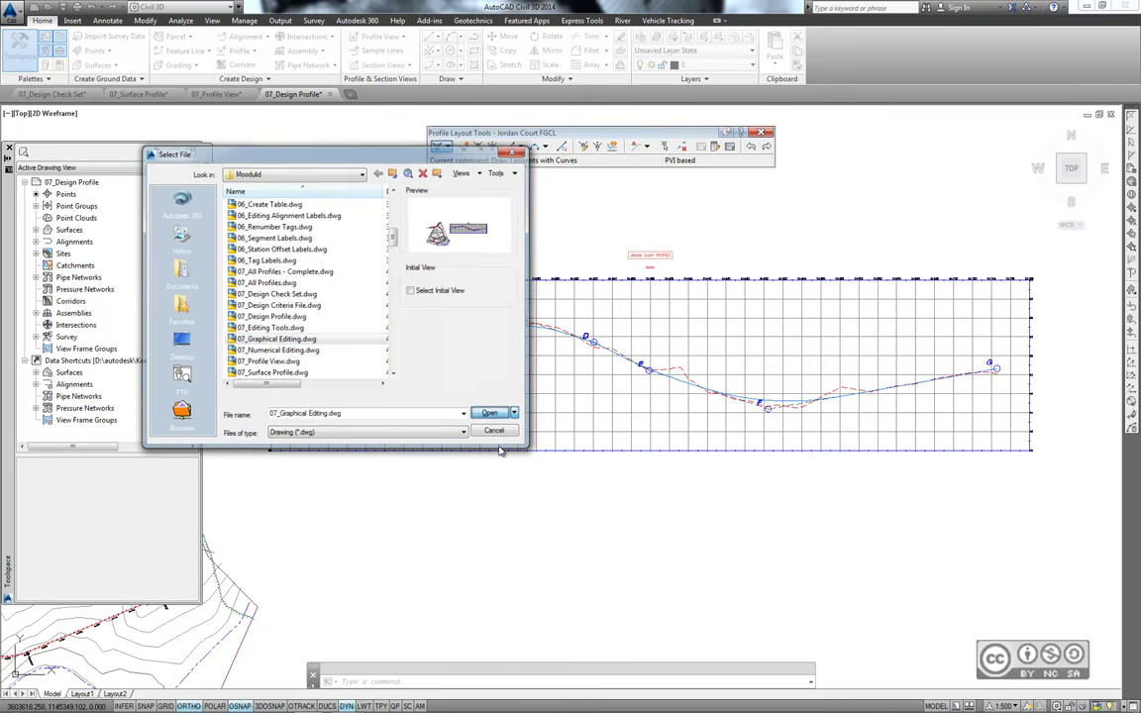
Zoom in on the A1/A2 marks and select the Jordan Court FGCL profile.
scroll(213, 336, "up", 2)
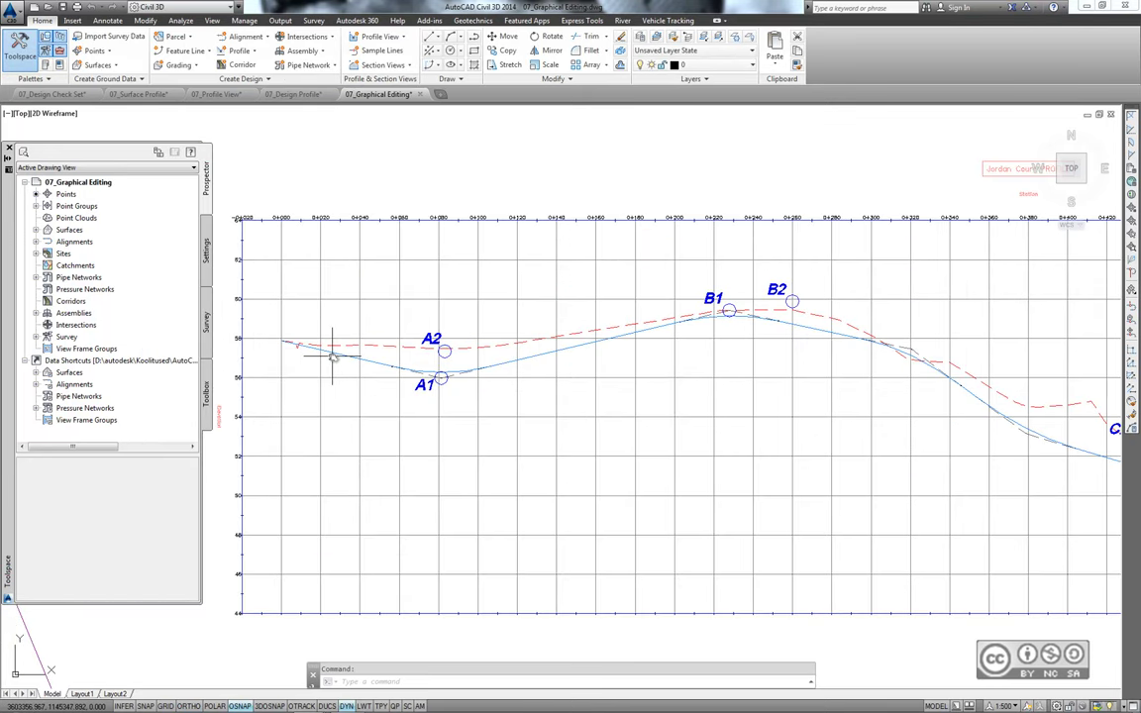
scroll(331, 357, "up", 1)
middle_click_drag(565, 405, 601, 415)
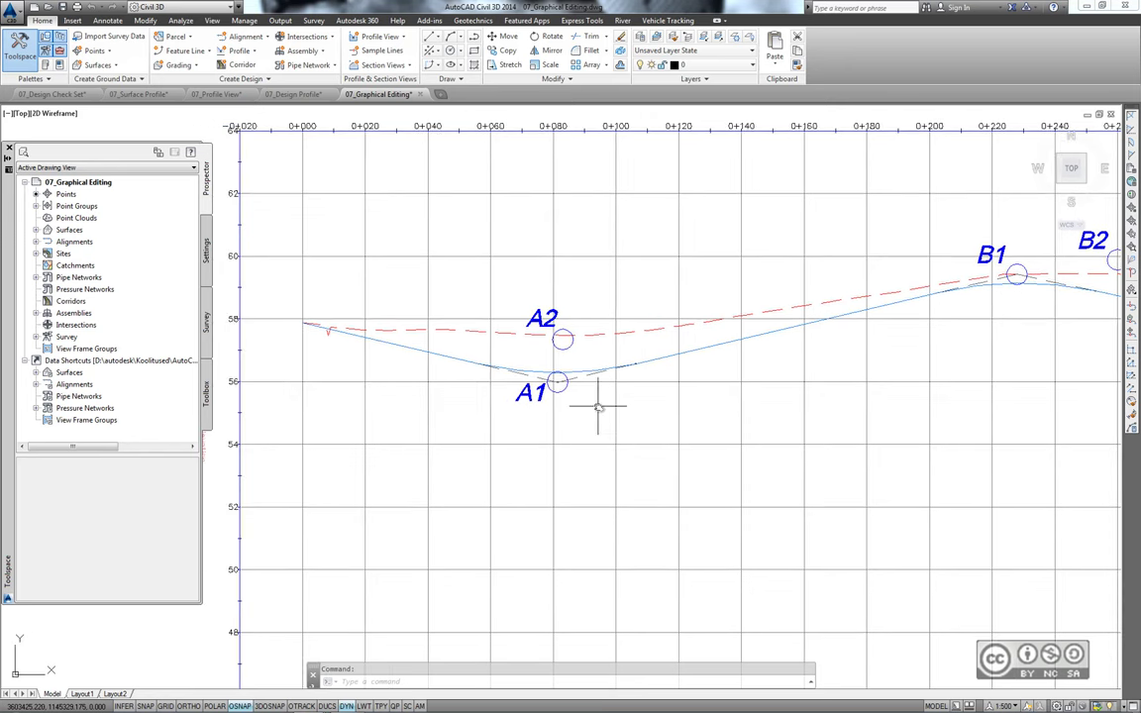
left_click(578, 371)
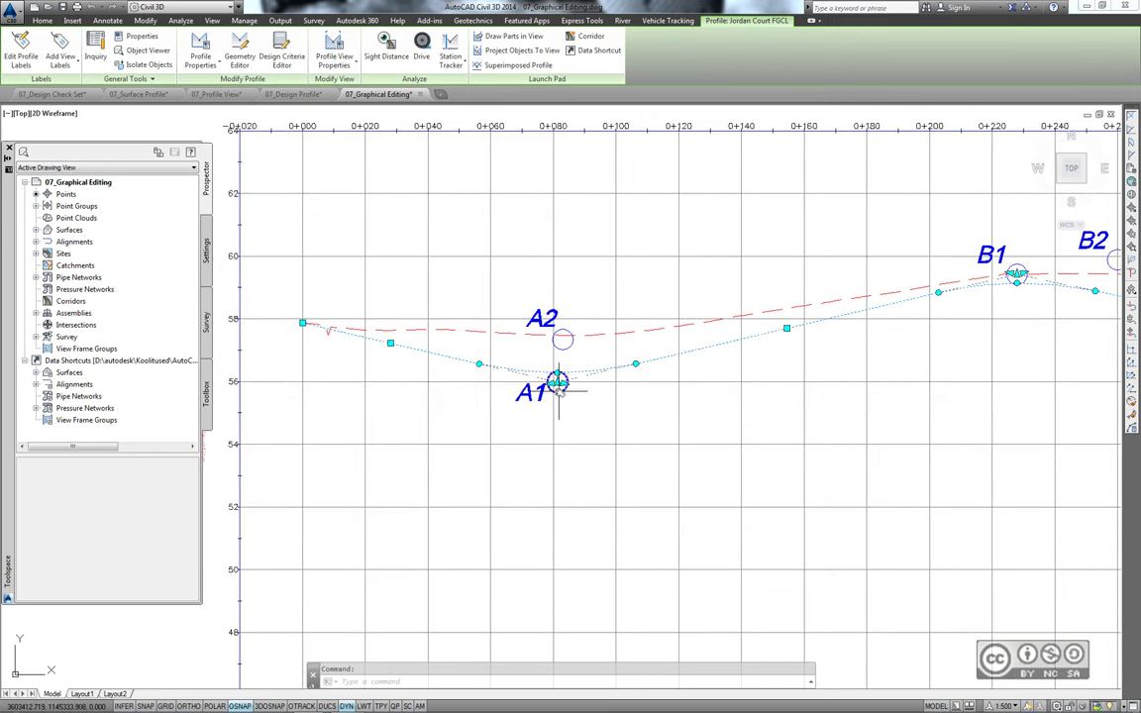
Grip-move the profile PVIs from A1 to A2 and B1 to B2, then show Properties.
left_click(557, 380)
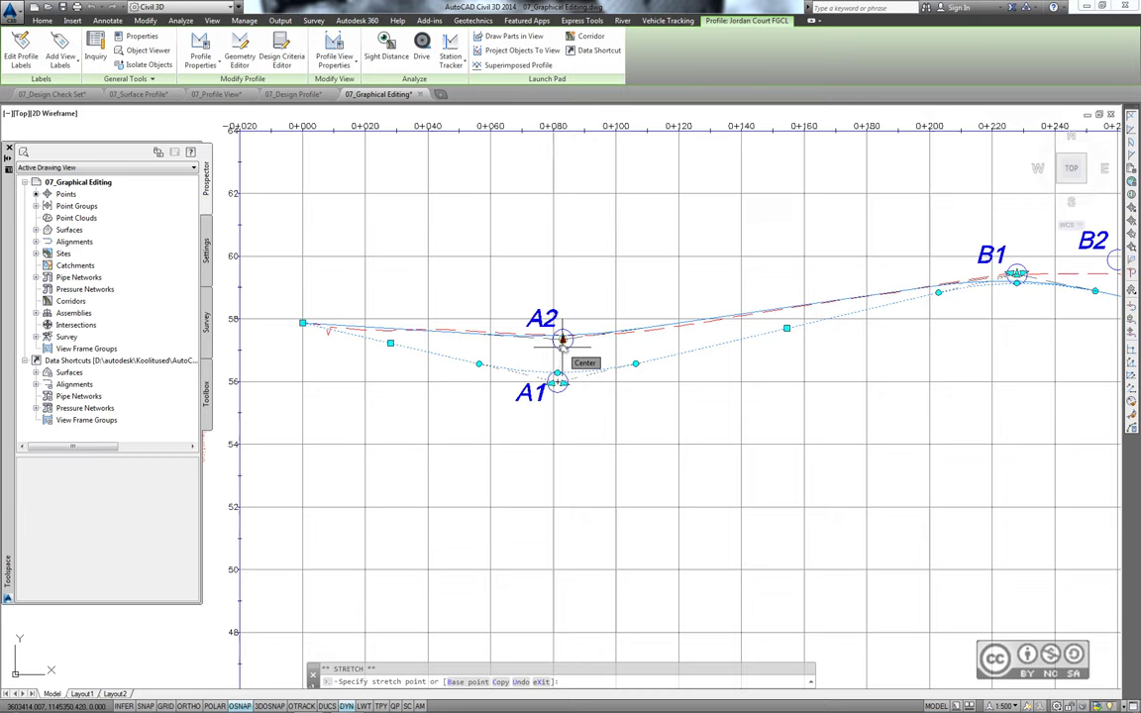
left_click(561, 340)
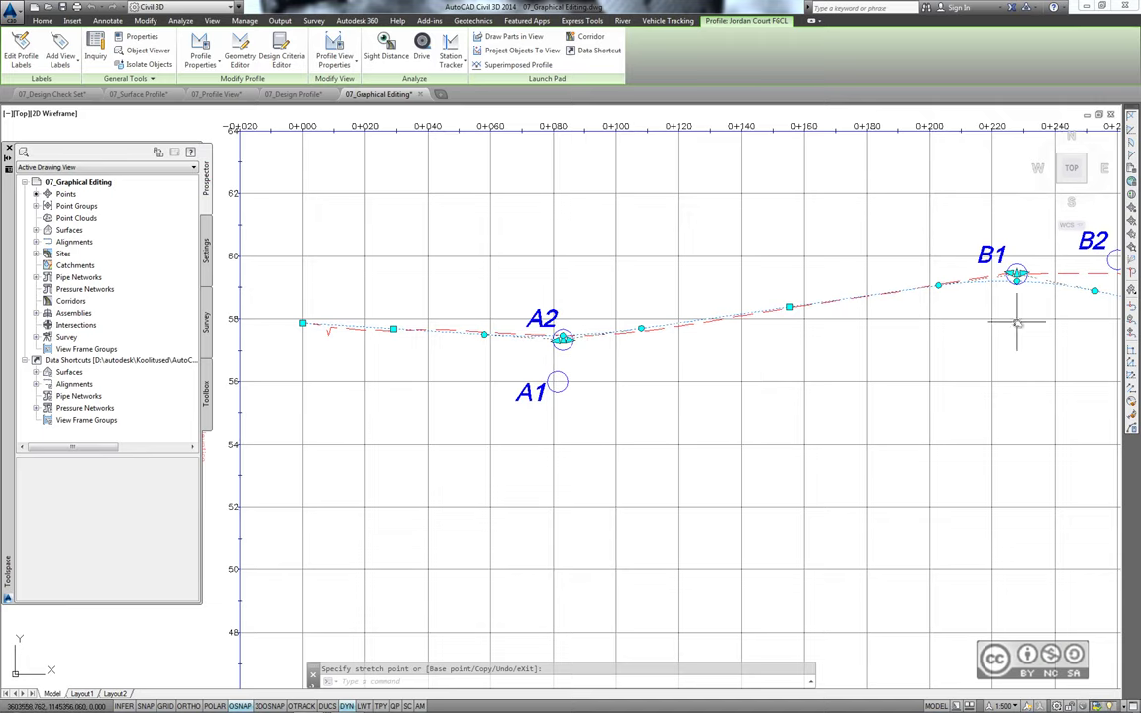
middle_click_drag(1018, 317, 607, 376)
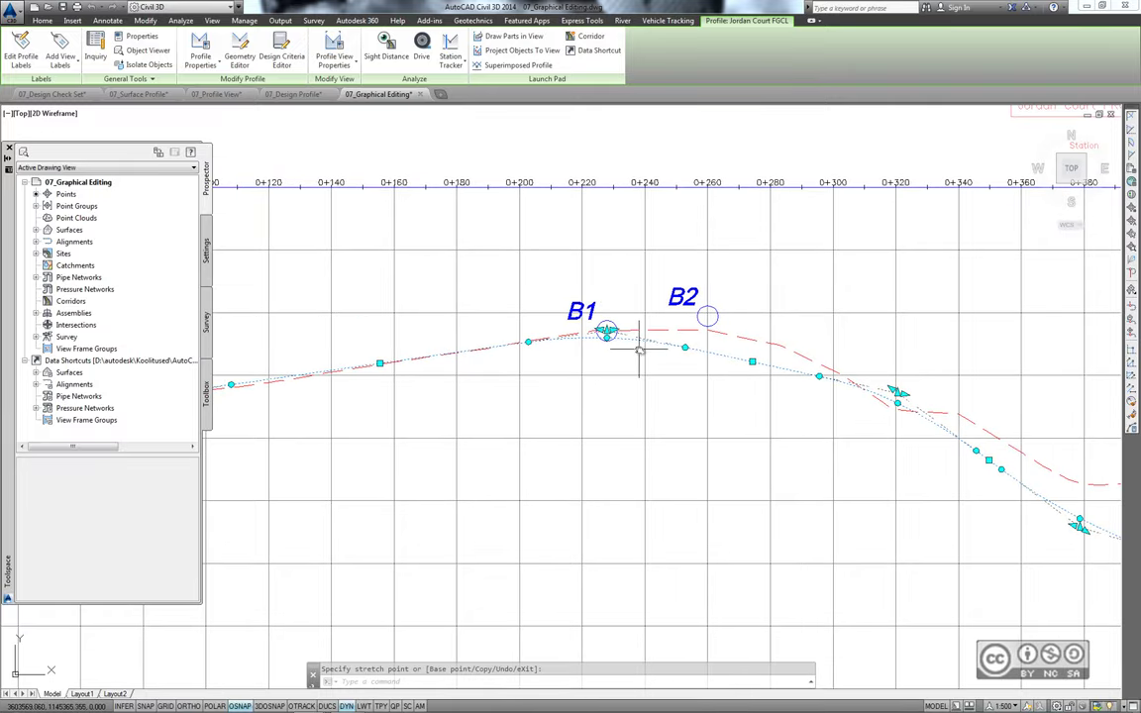
middle_click_drag(629, 305, 580, 327)
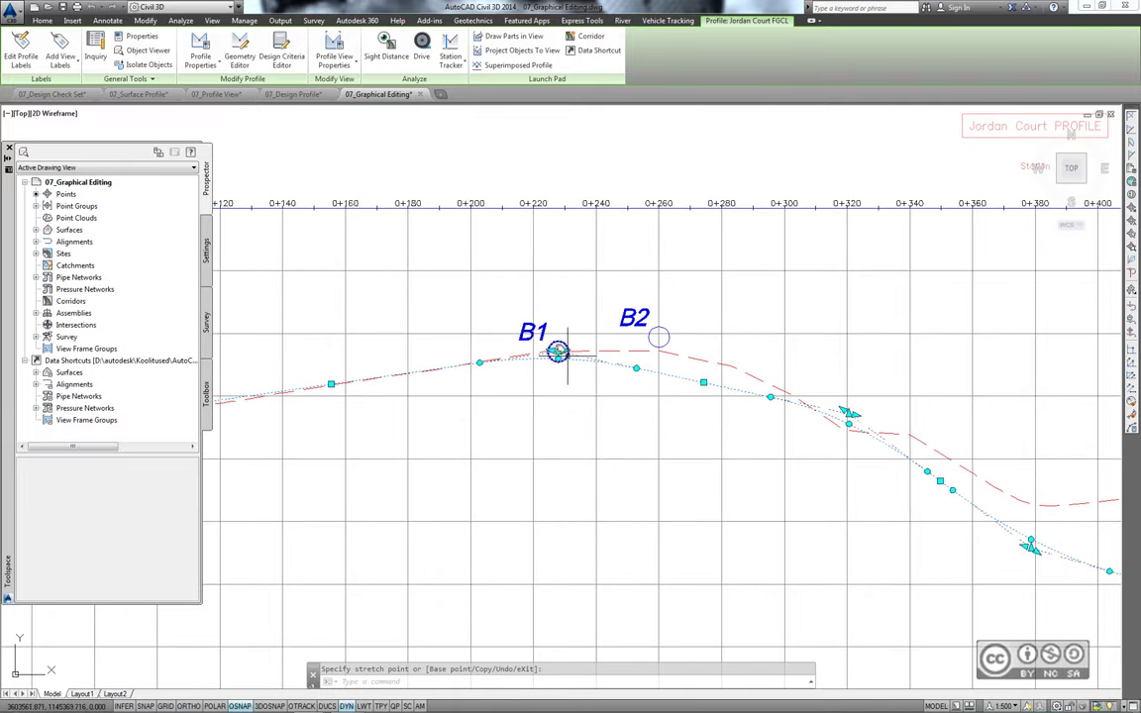
left_click(558, 352)
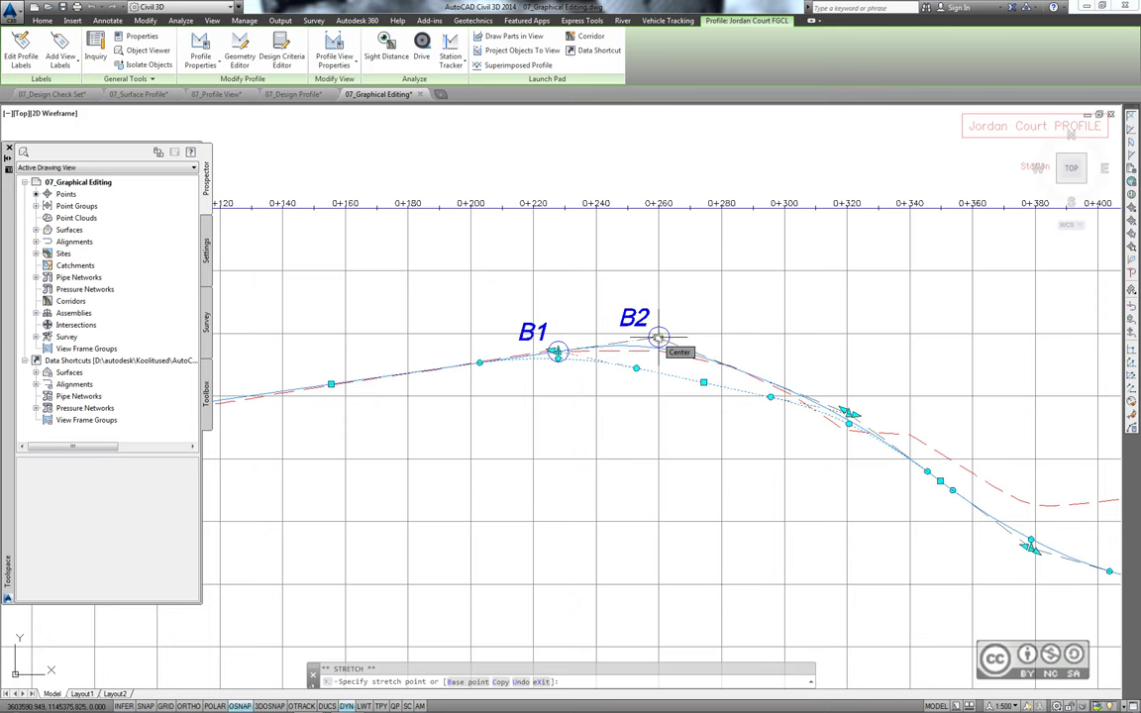
left_click(657, 337)
key("ctrl+1")
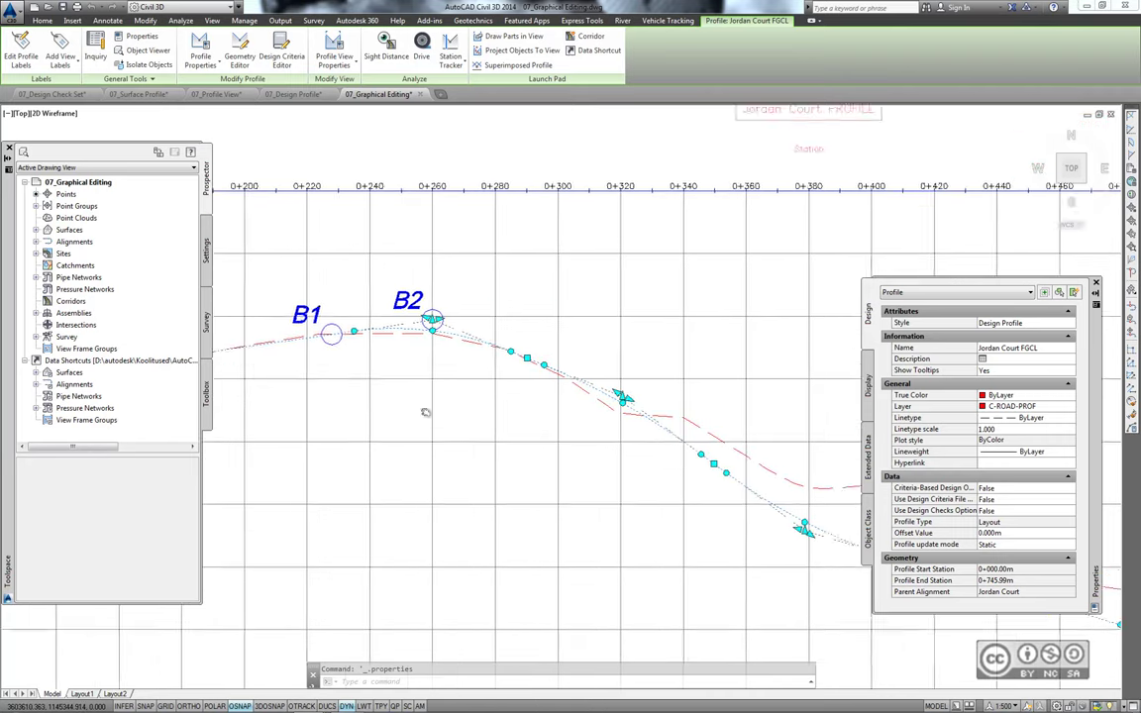
Grip-move the profile PVIs from C1 to C2 and from D1 to D2.
middle_click_drag(572, 379, 613, 488)
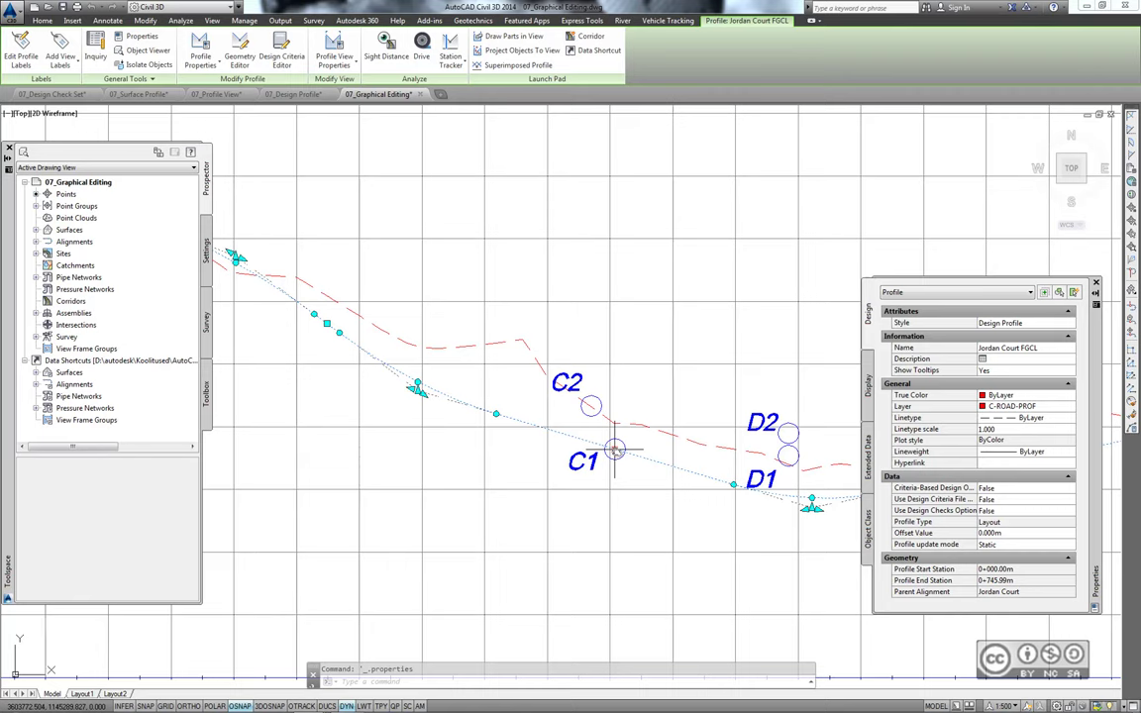
left_click(614, 449)
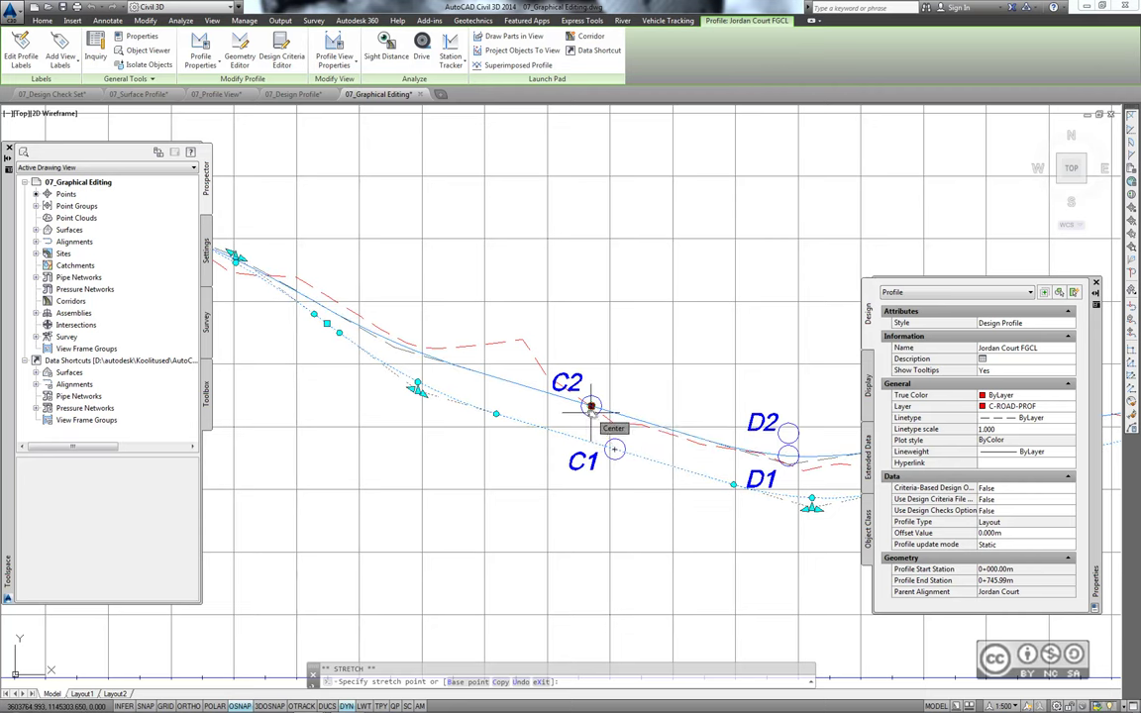
left_click(590, 406)
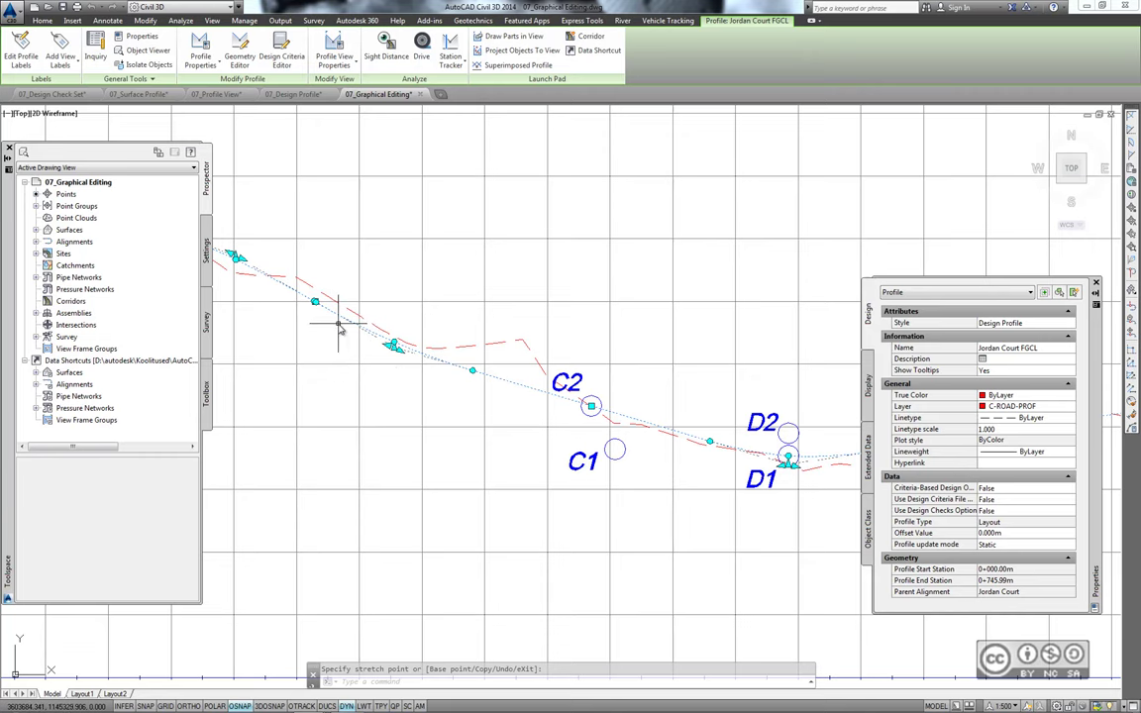
middle_click_drag(713, 480, 466, 408)
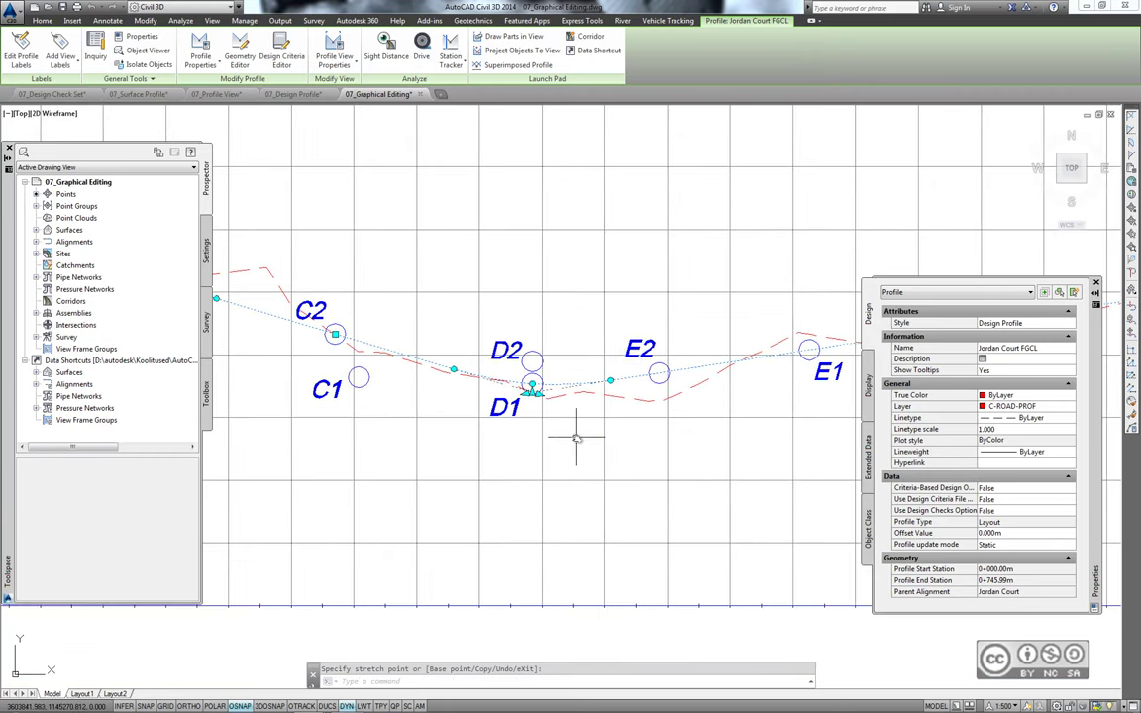
left_click(532, 386)
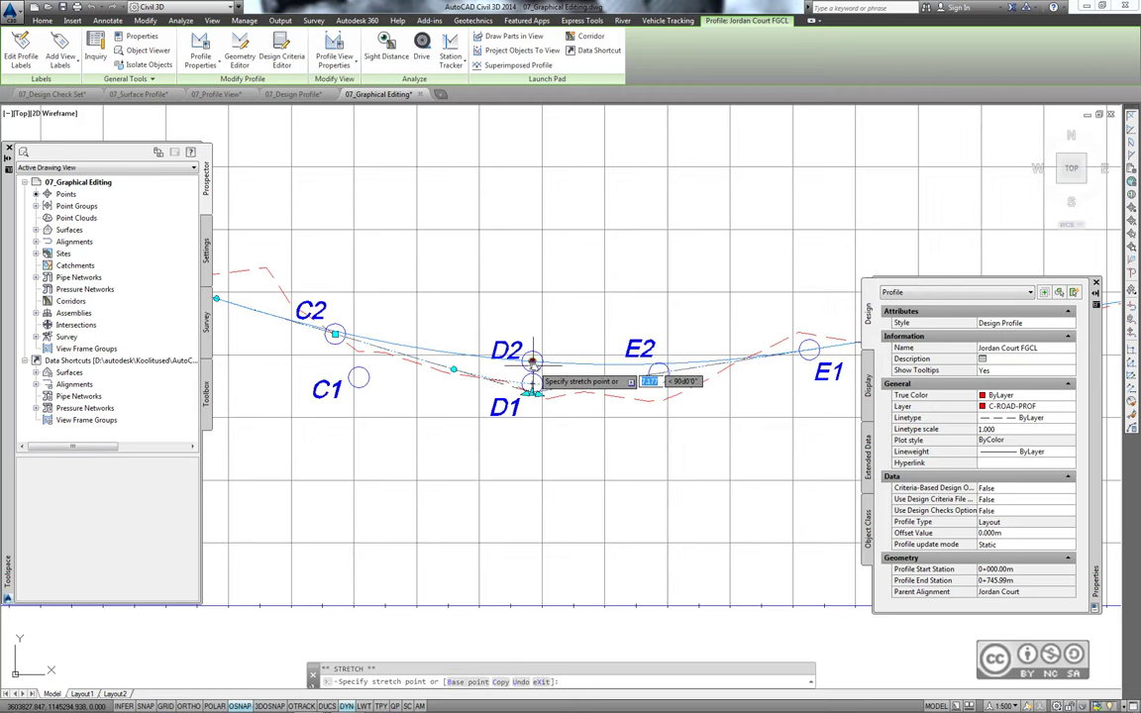
left_click(532, 362)
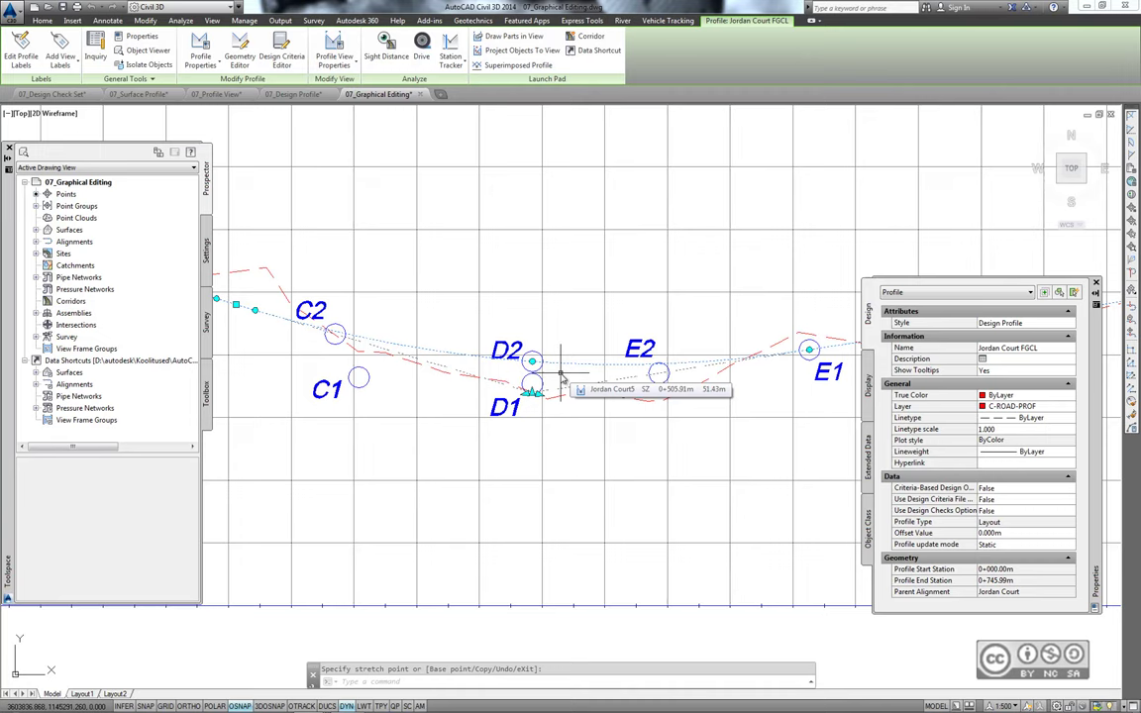
Move the E1 PVI onto E2, then pick 07_Editing Tools.dwg in the Select File dialog.
mouse_move(560, 379)
middle_mouse_down()
mouse_move(284, 367)
mouse_move(329, 369)
middle_mouse_up()
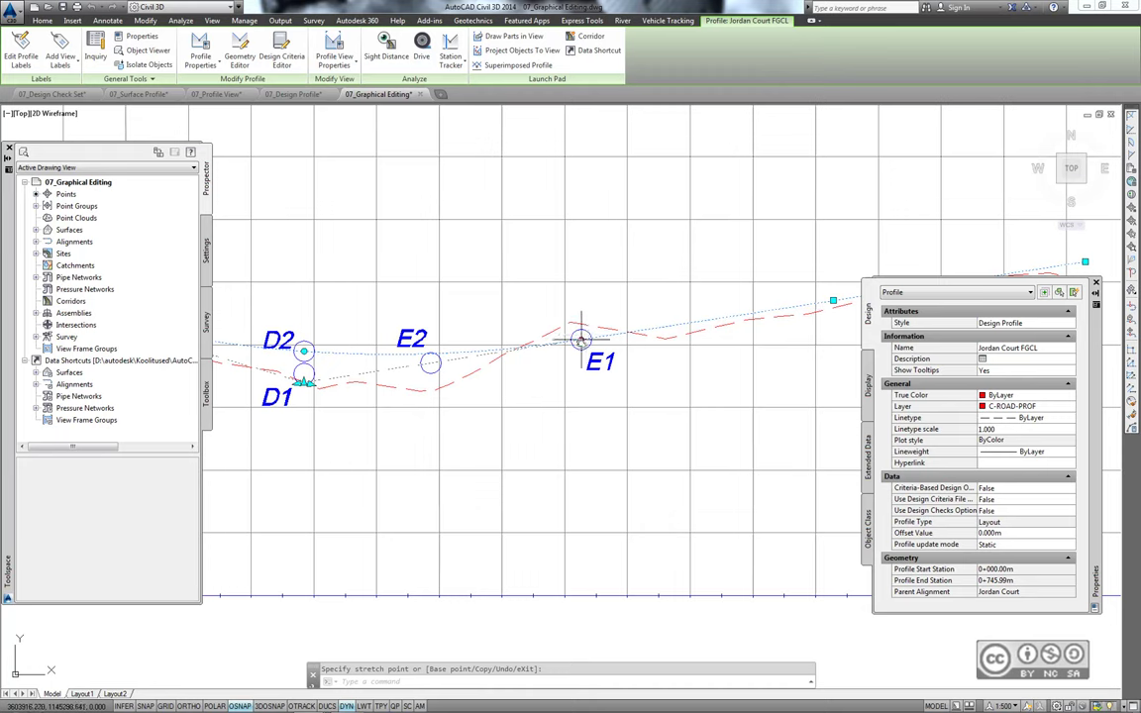
left_click(581, 340)
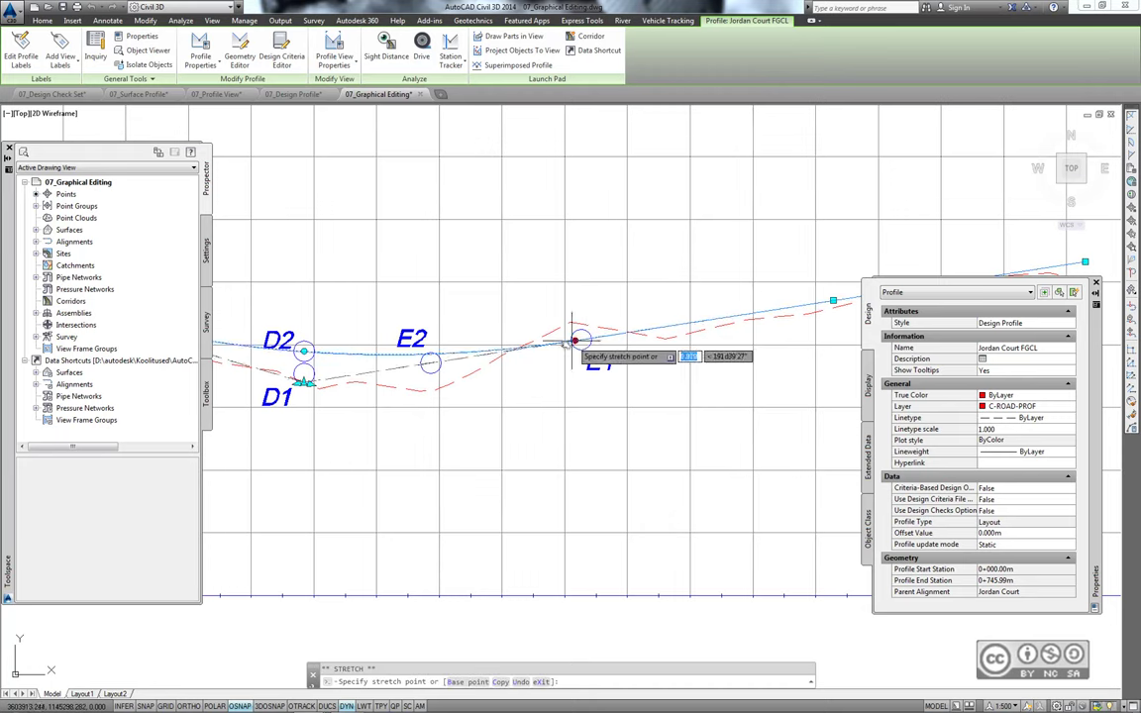
left_click(431, 364)
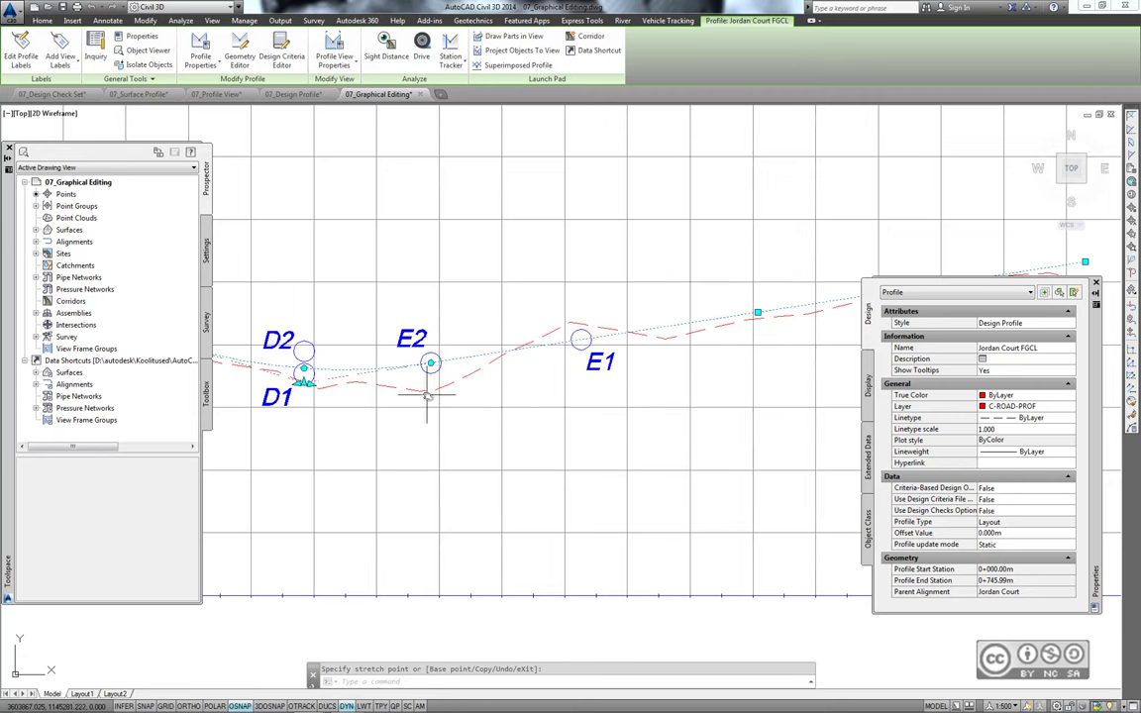
middle_click_drag(428, 410, 542, 406)
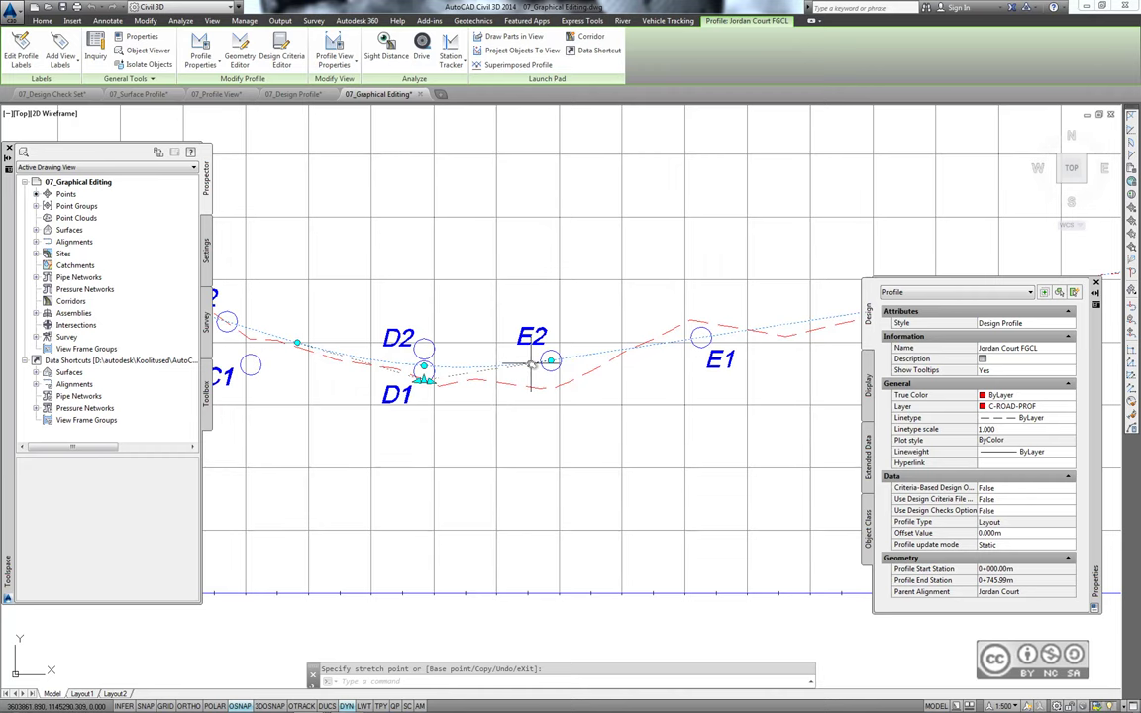
middle_click_drag(517, 438, 511, 444)
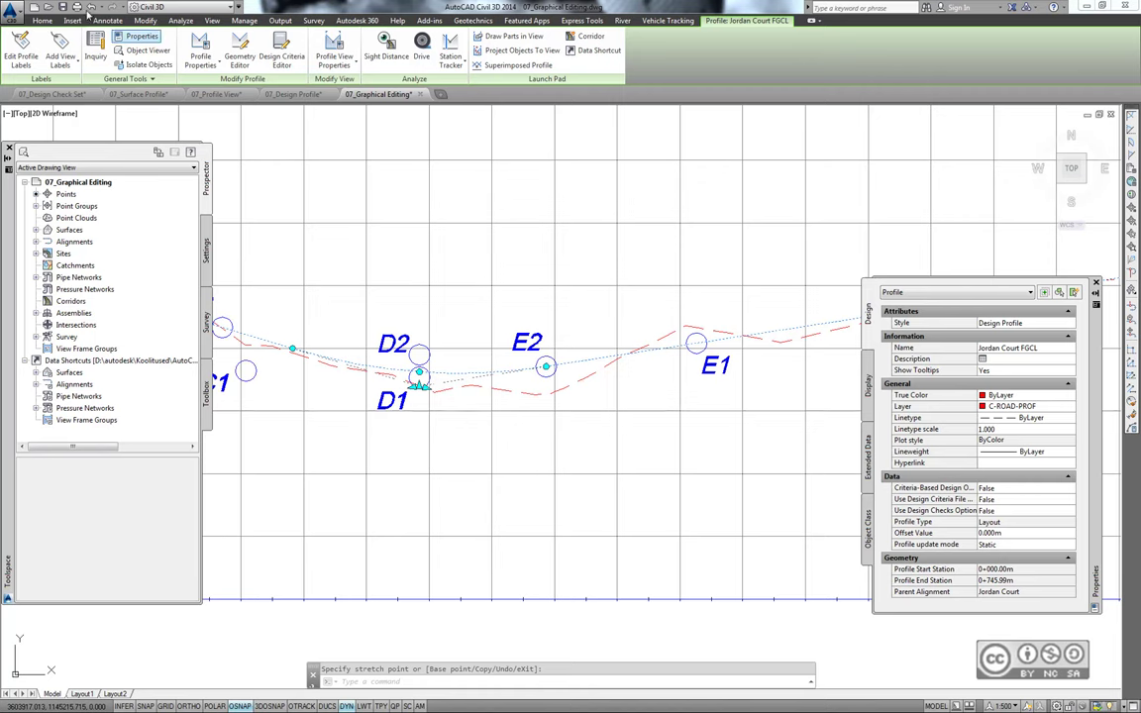
left_click(48, 7)
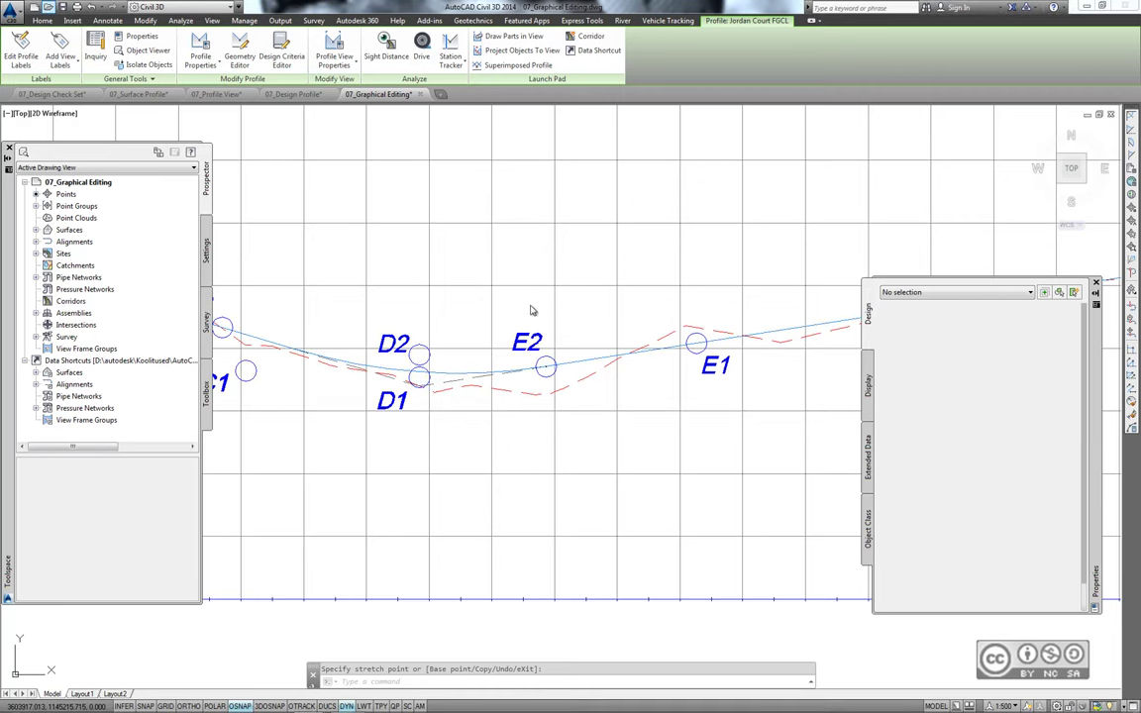
left_click(268, 362)
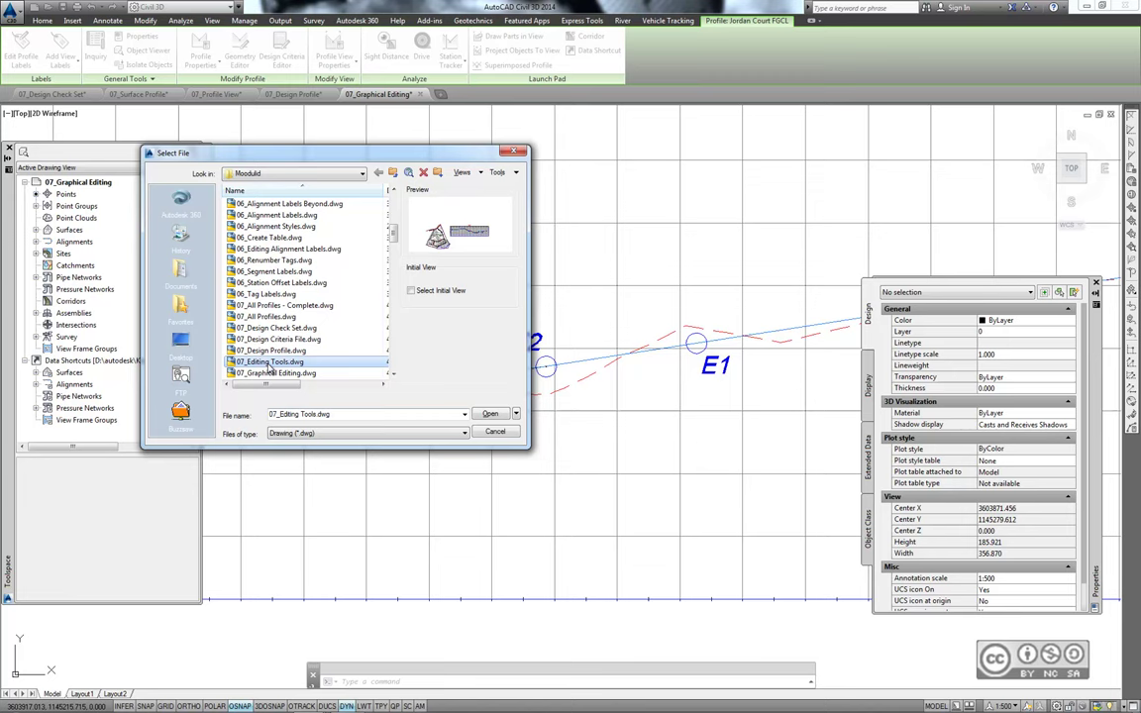
Open 07_Editing Tools.dwg, select the Jordan Court FGCL profile and launch the Geometry Editor.
left_click(489, 413)
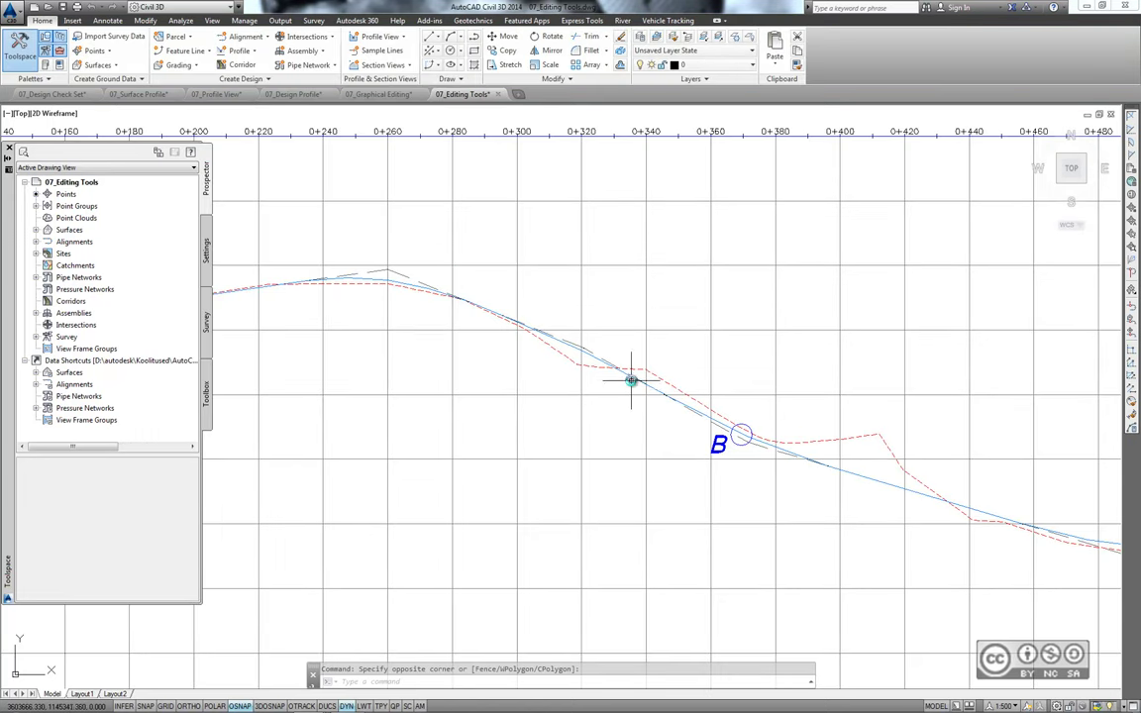
left_click(623, 390)
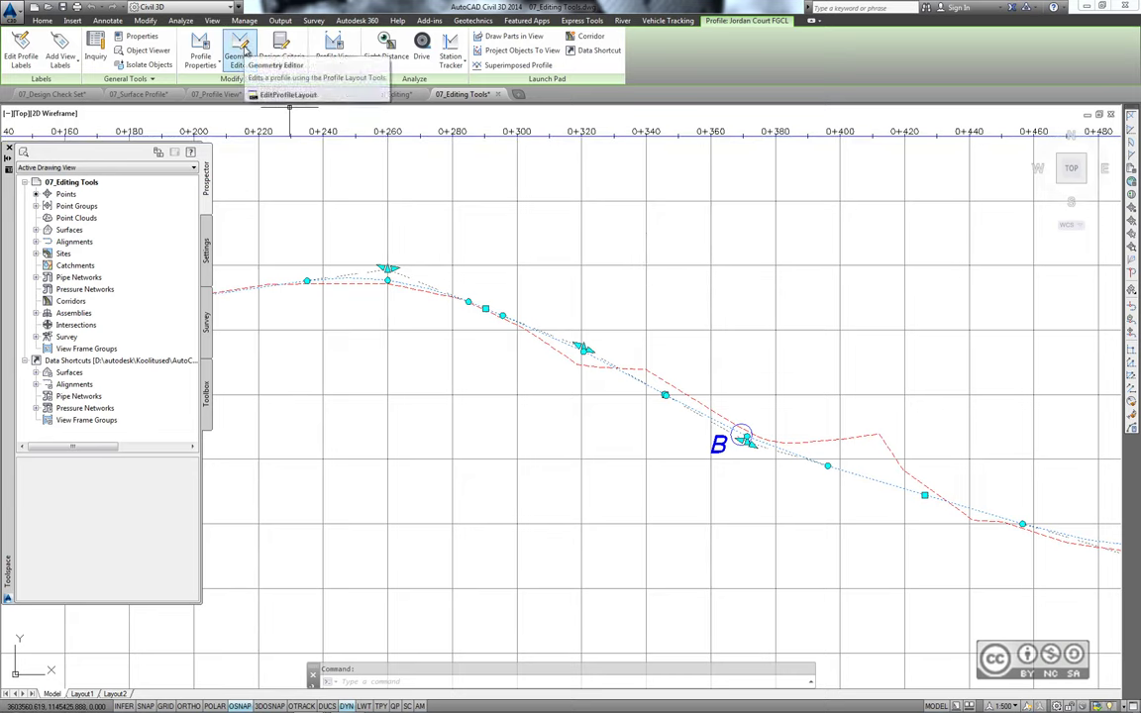
left_click(242, 48)
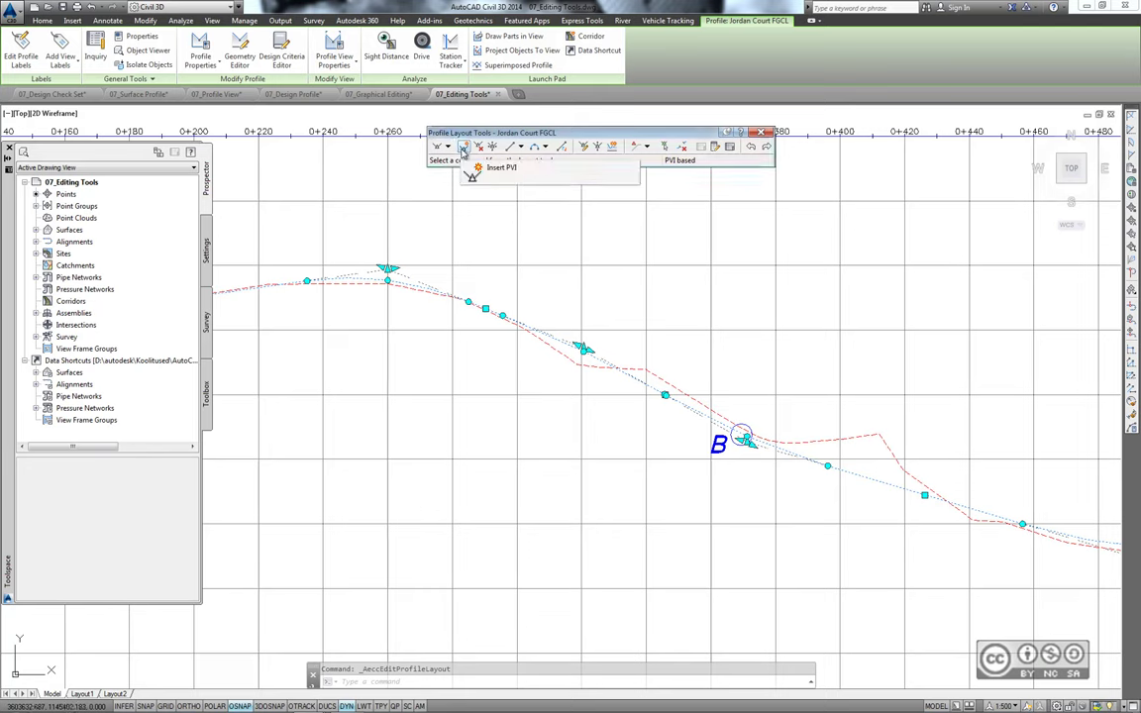
Insert an Endpoint-snapped PVI at the profile start near A (0+007.29m, 57.778m).
left_click(462, 149)
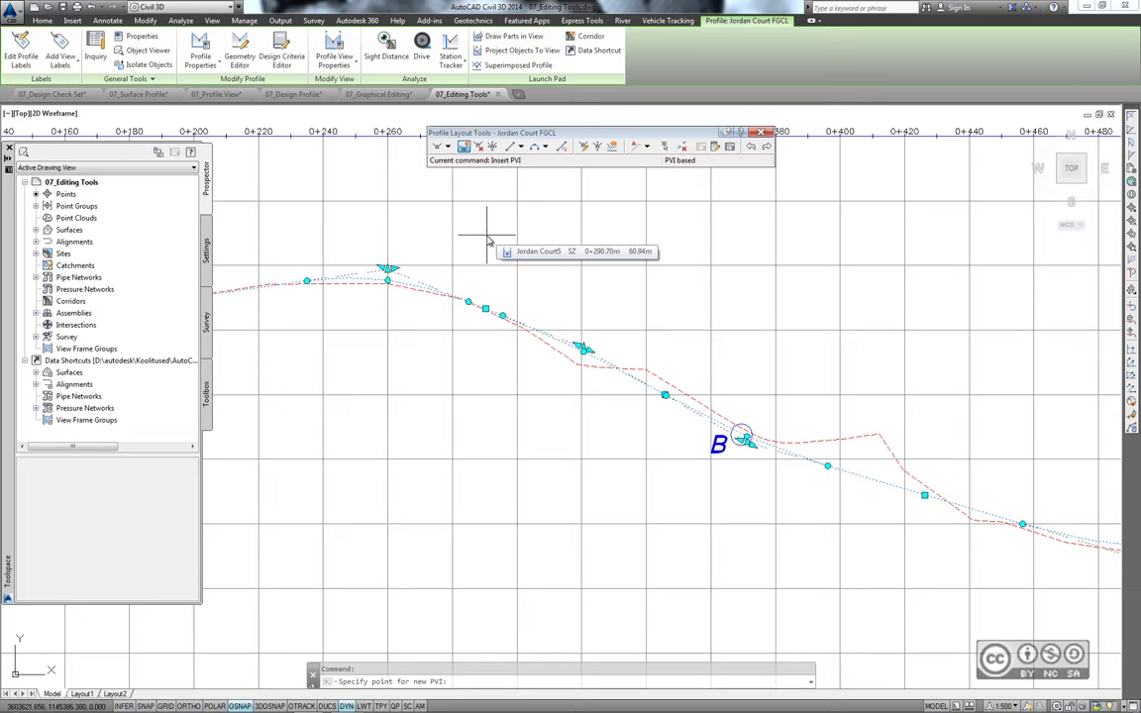
right_click(488, 241, "shift")
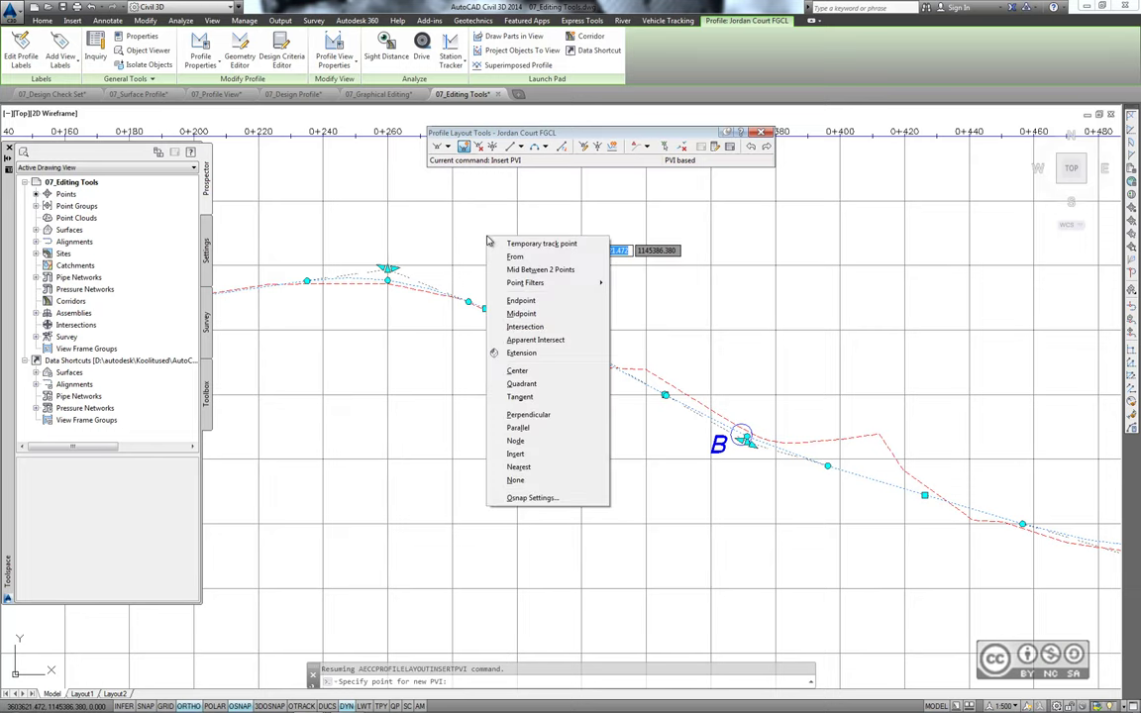
left_click(516, 302)
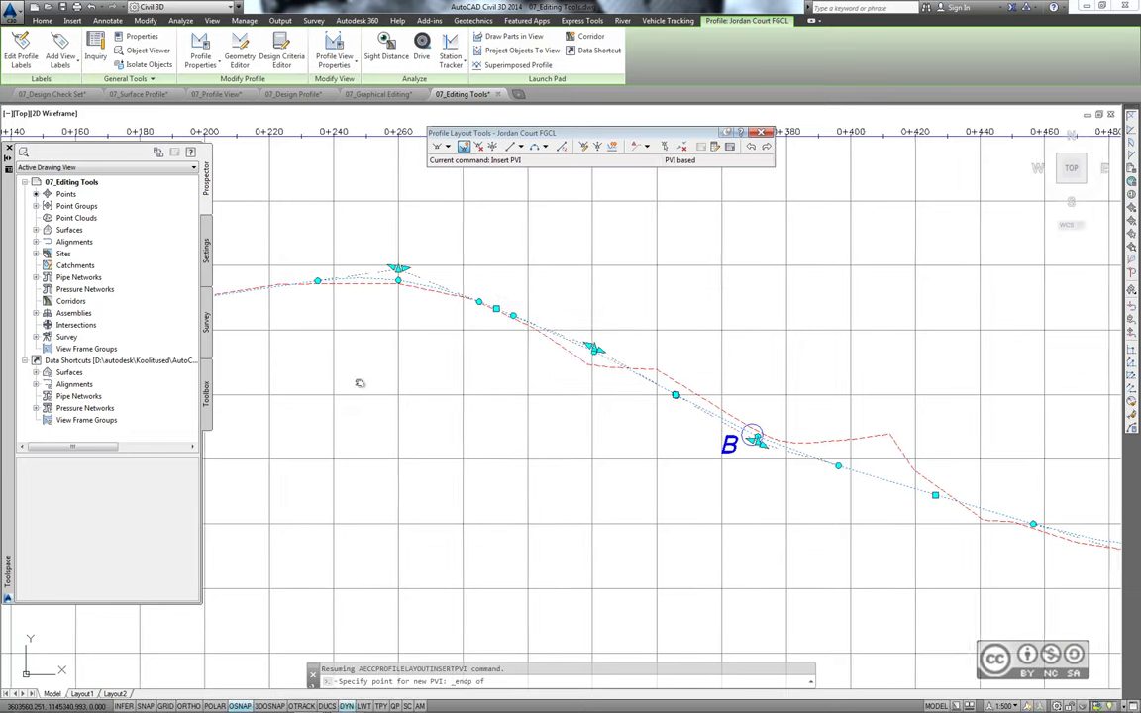
middle_click_drag(360, 382, 744, 395)
mouse_move(592, 425)
middle_mouse_down()
mouse_move(652, 418)
mouse_move(726, 435)
middle_mouse_up()
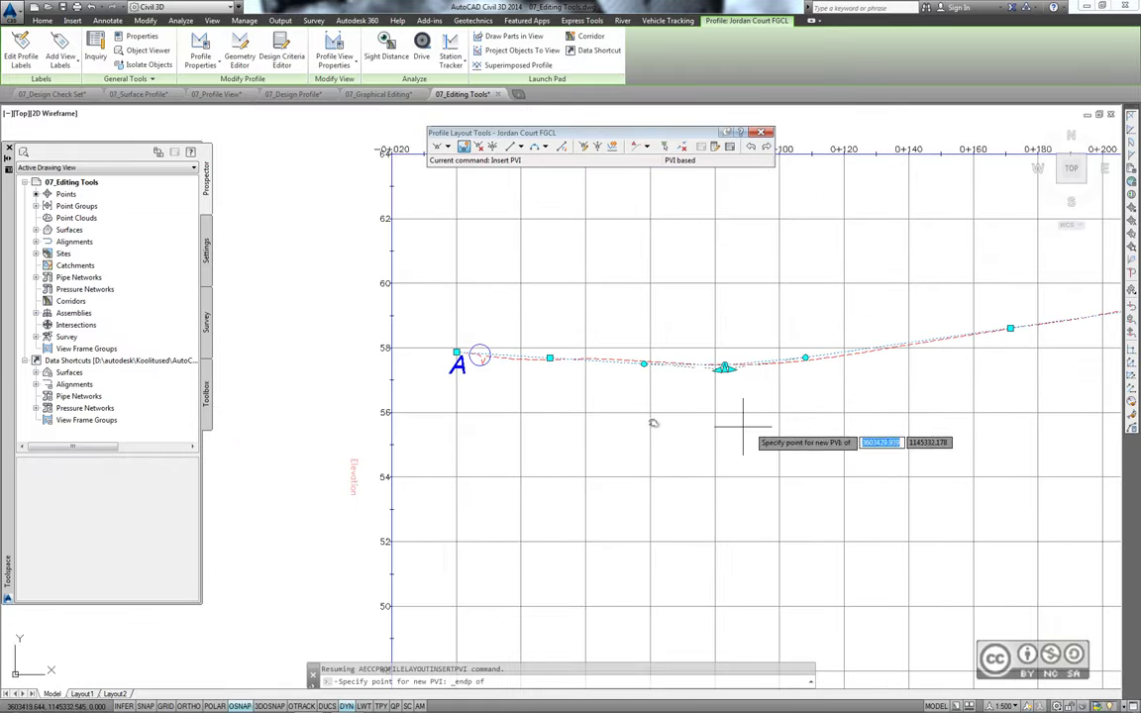
scroll(472, 379, "up", 2)
scroll(471, 379, "up", 3)
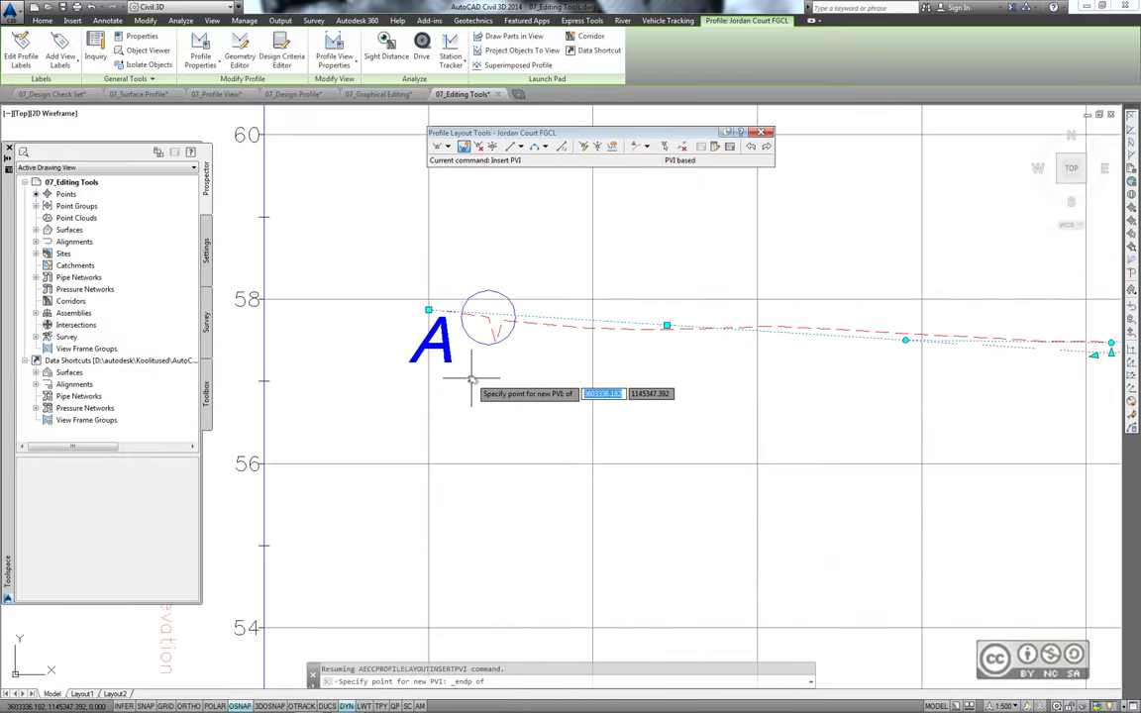
scroll(476, 371, "up", 1)
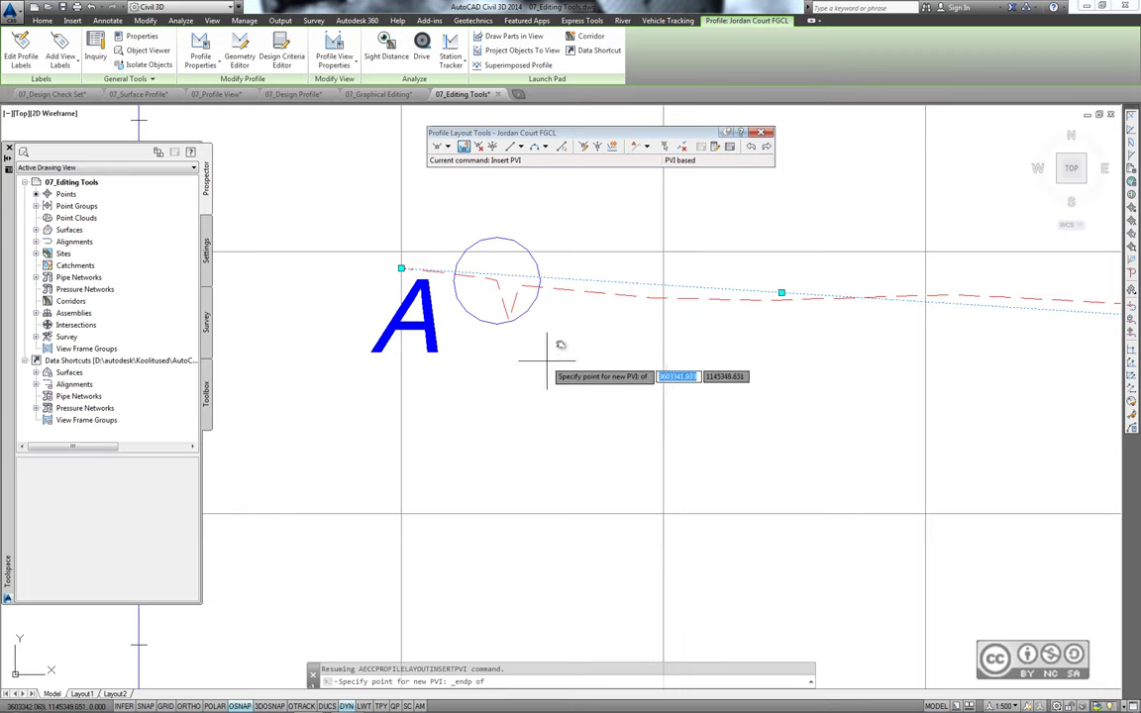
left_click(498, 282)
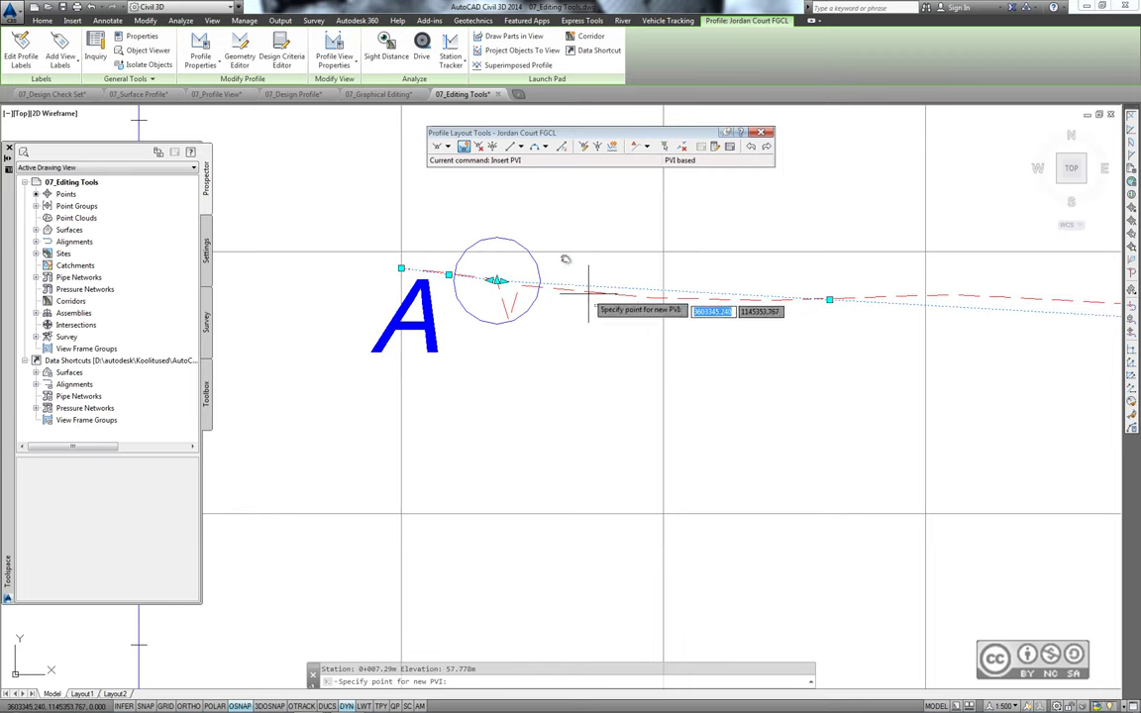
left_click(480, 148)
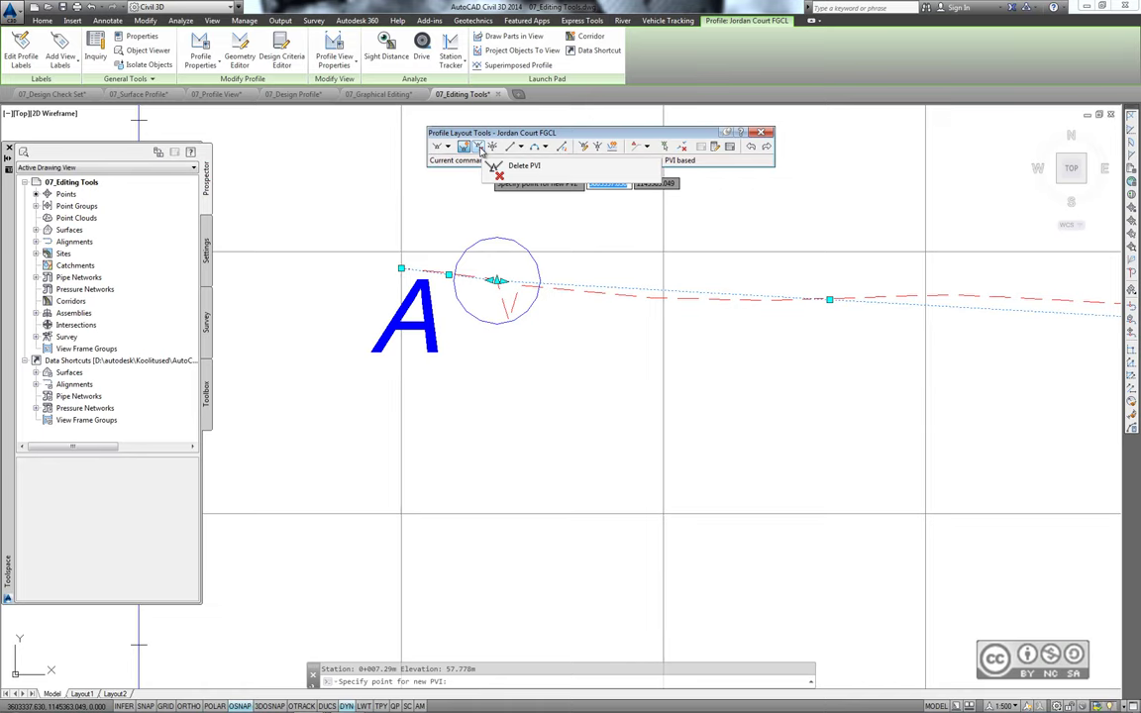
Delete PVI 6 near circle B with the Delete PVI tool.
left_click(505, 165)
middle_click_drag(752, 416, 514, 387)
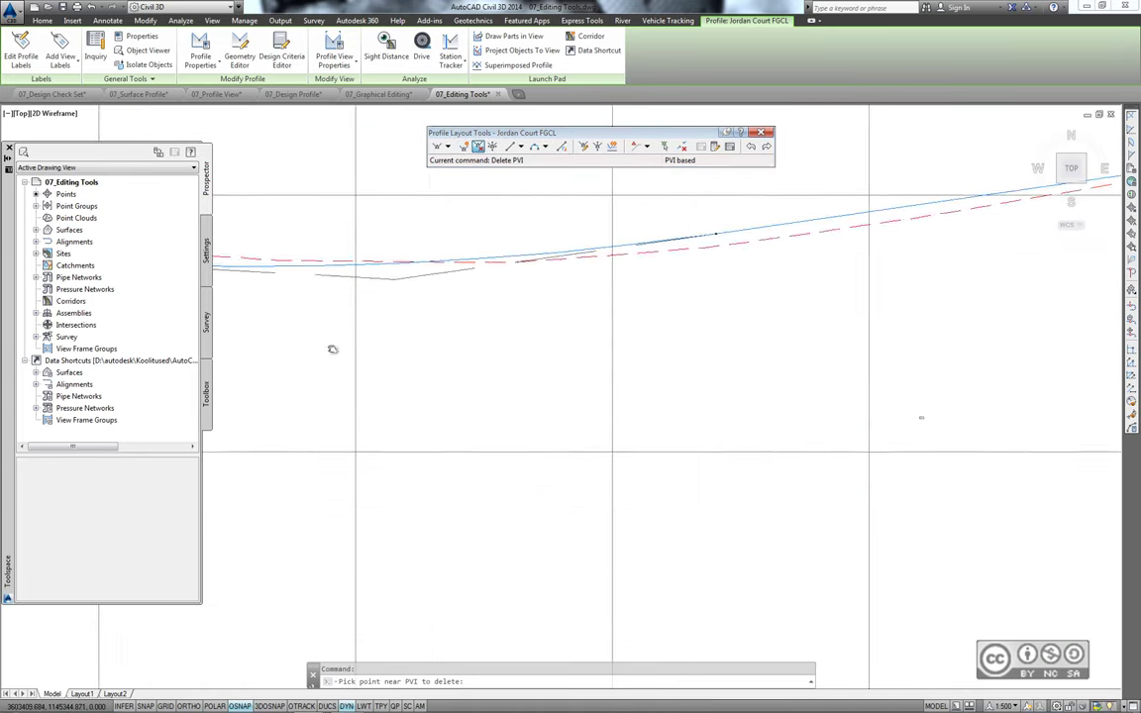
middle_click_drag(332, 349, 916, 446)
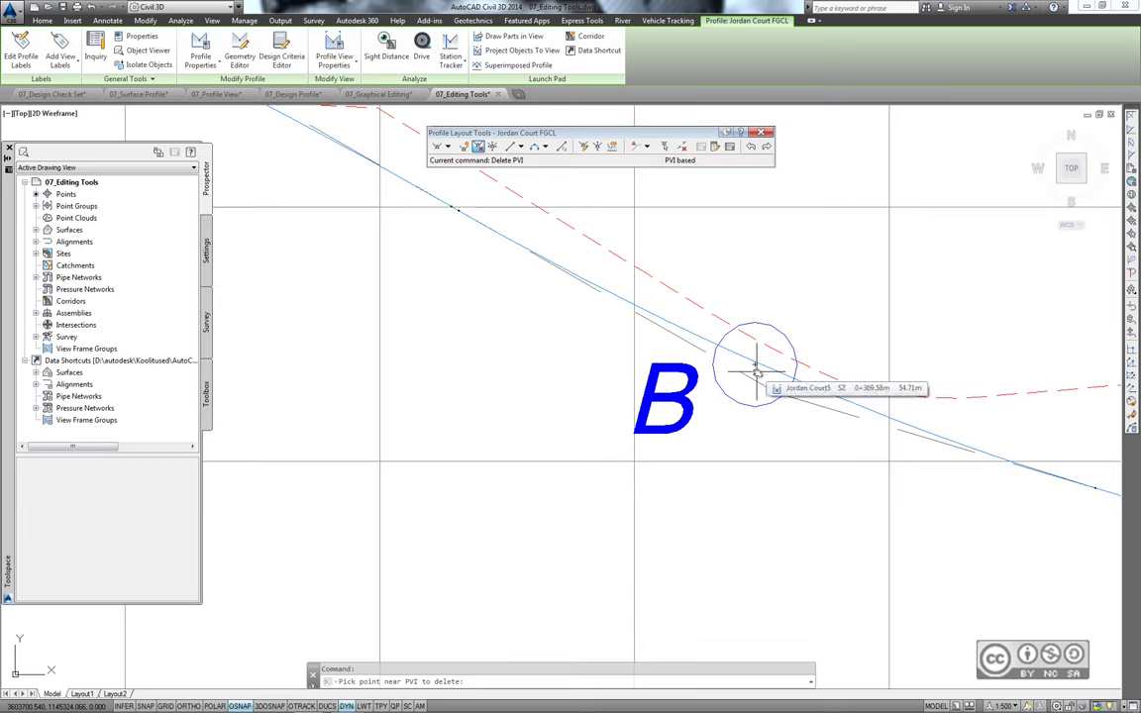
left_click(756, 371)
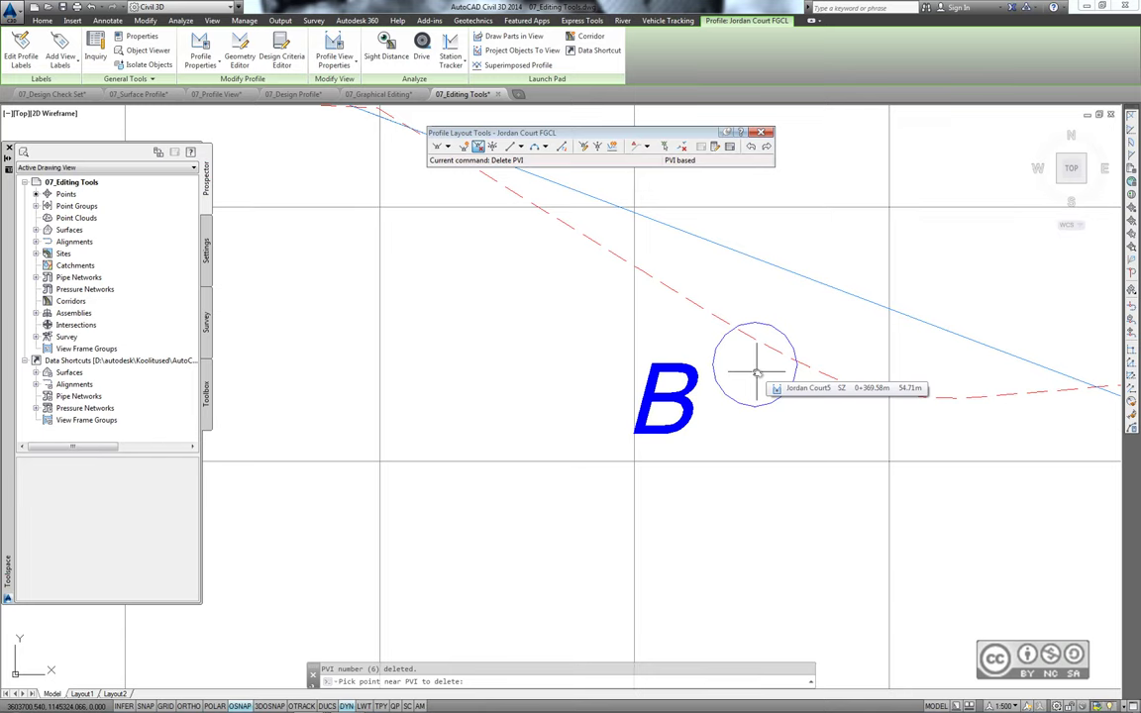
scroll(756, 371, "down", 3)
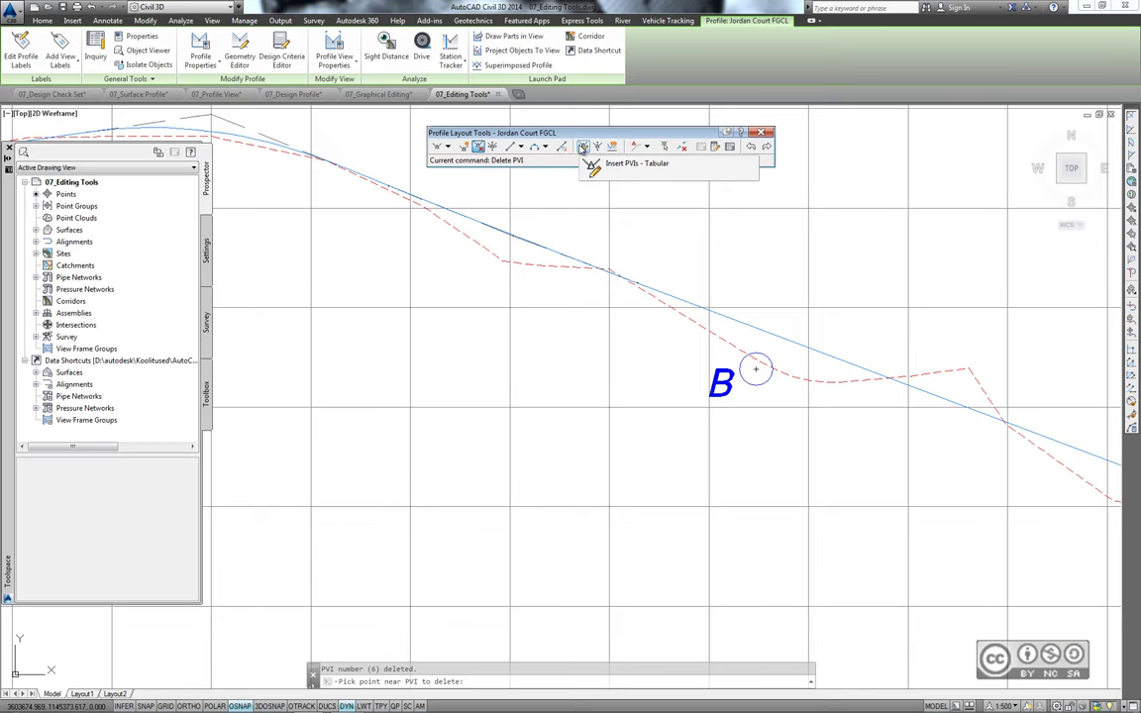
Enter tabular PVIs: station 0+582 at elevation 53.000 and station 0+655 at 52.75.
left_click(583, 146)
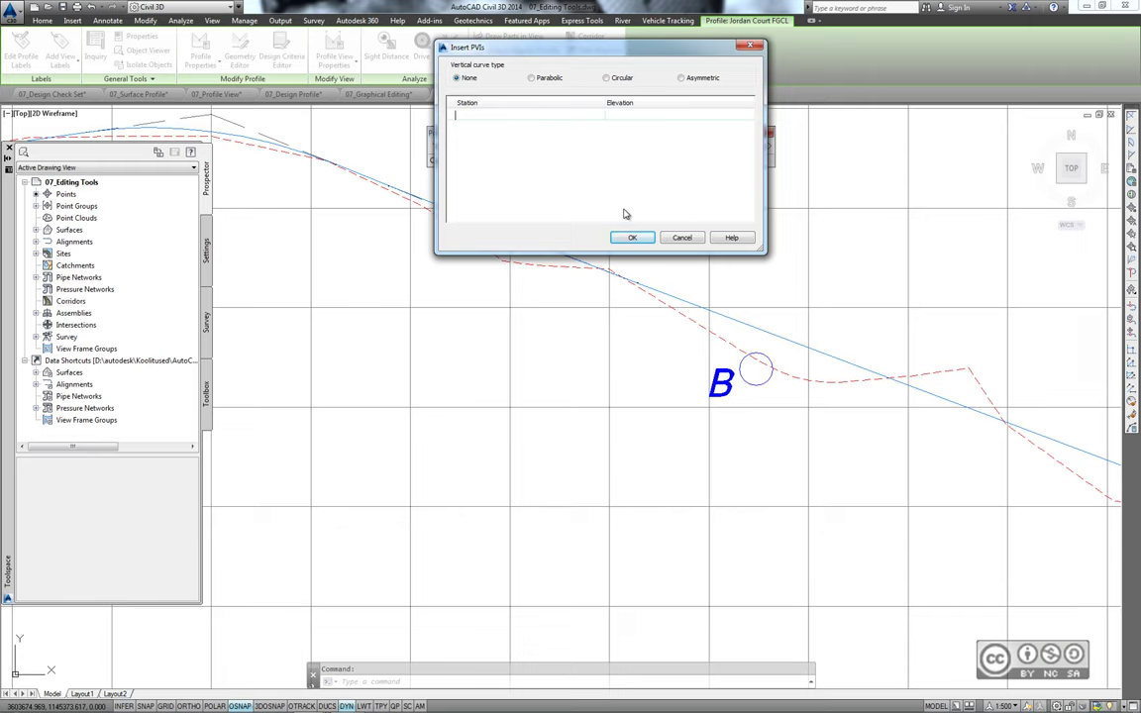
left_click(470, 114)
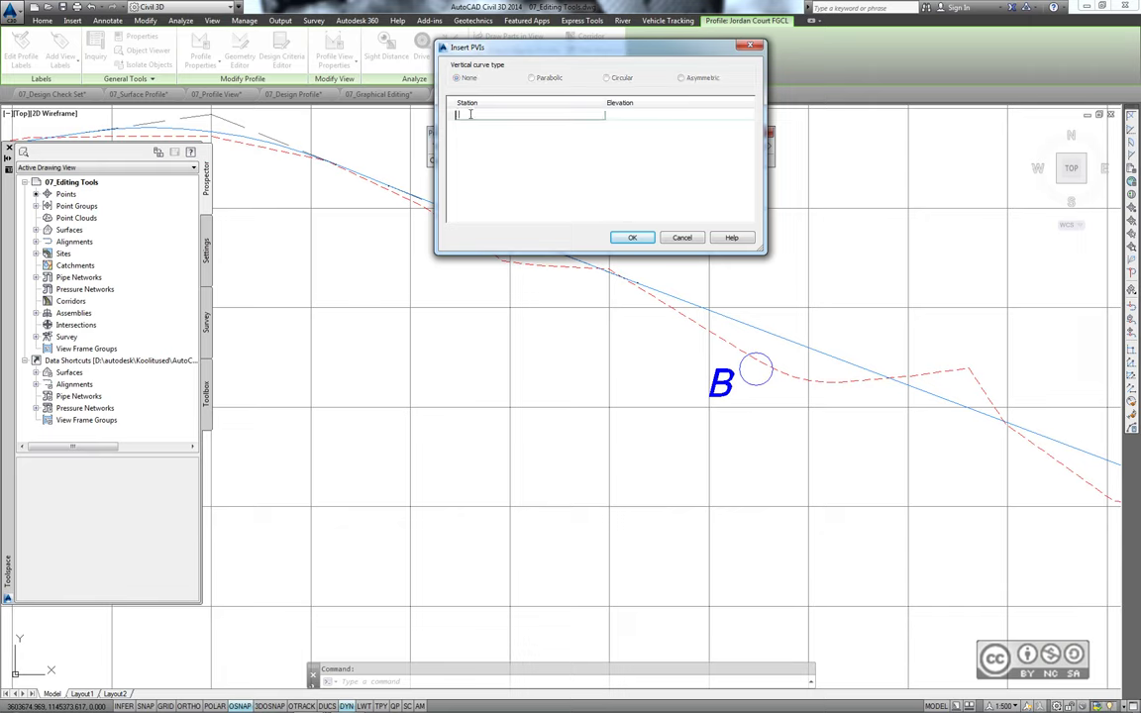
type("0+")
type("582")
left_click(635, 114)
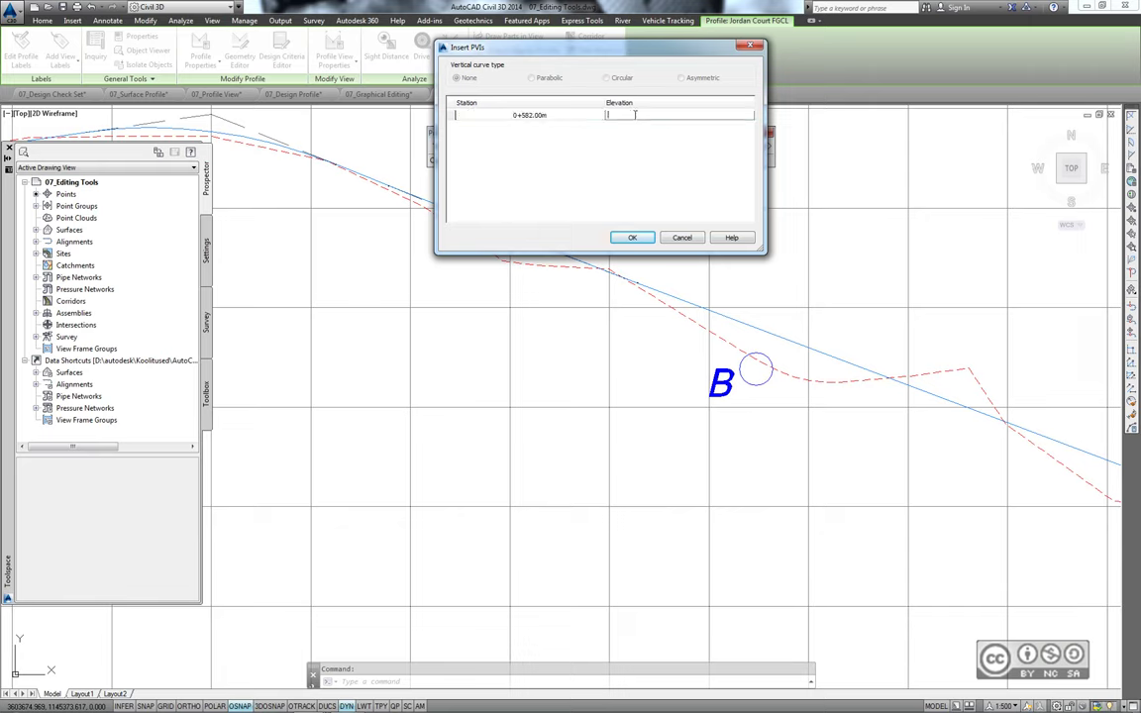
type("53.")
type("000")
key("Return")
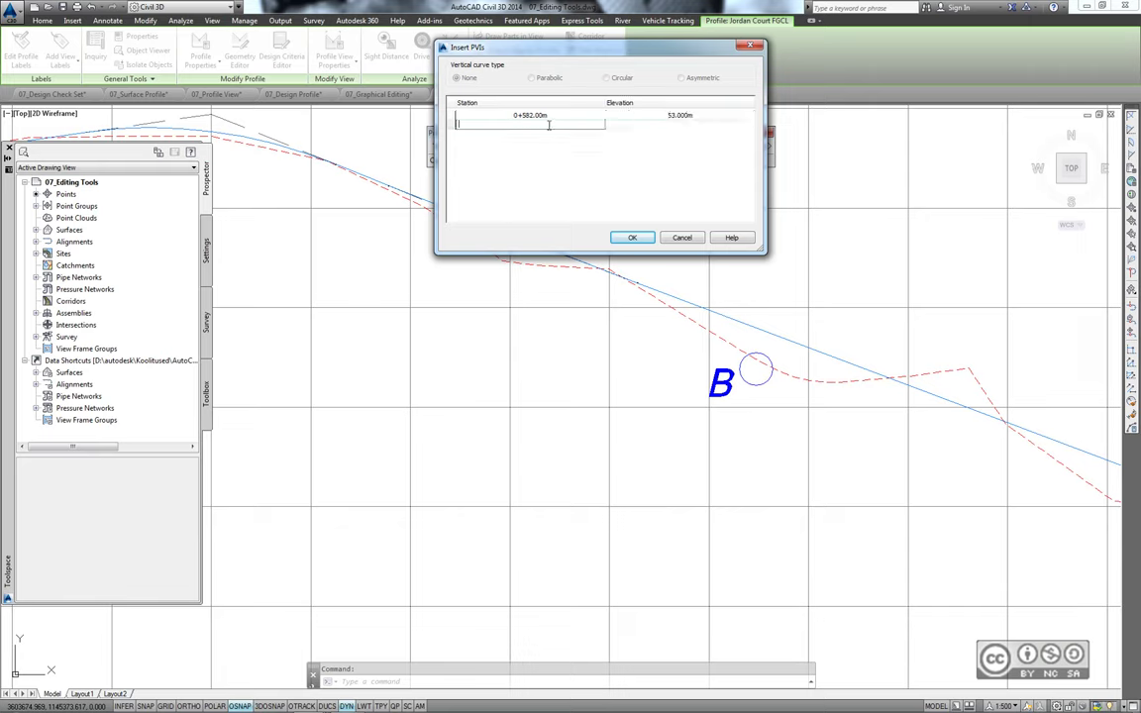
type("0+655")
left_click(700, 124)
type("5")
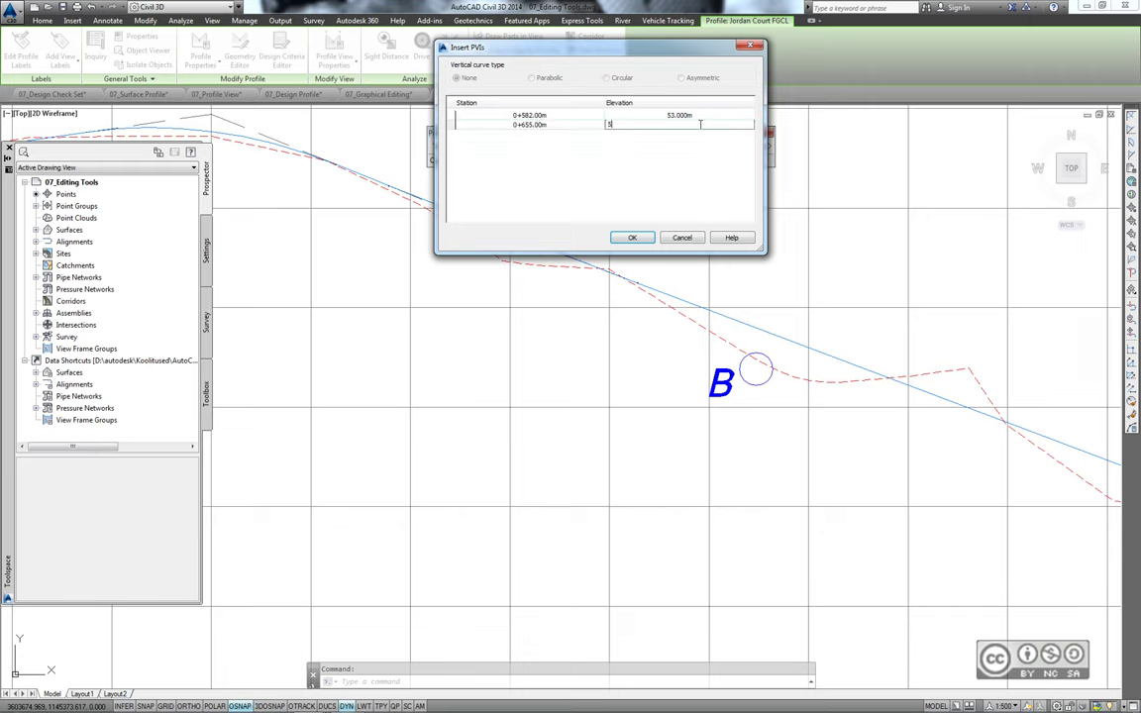
type("2.75")
Confirm the Insert PVIs table so both tabulated PVIs are added.
left_click(638, 240)
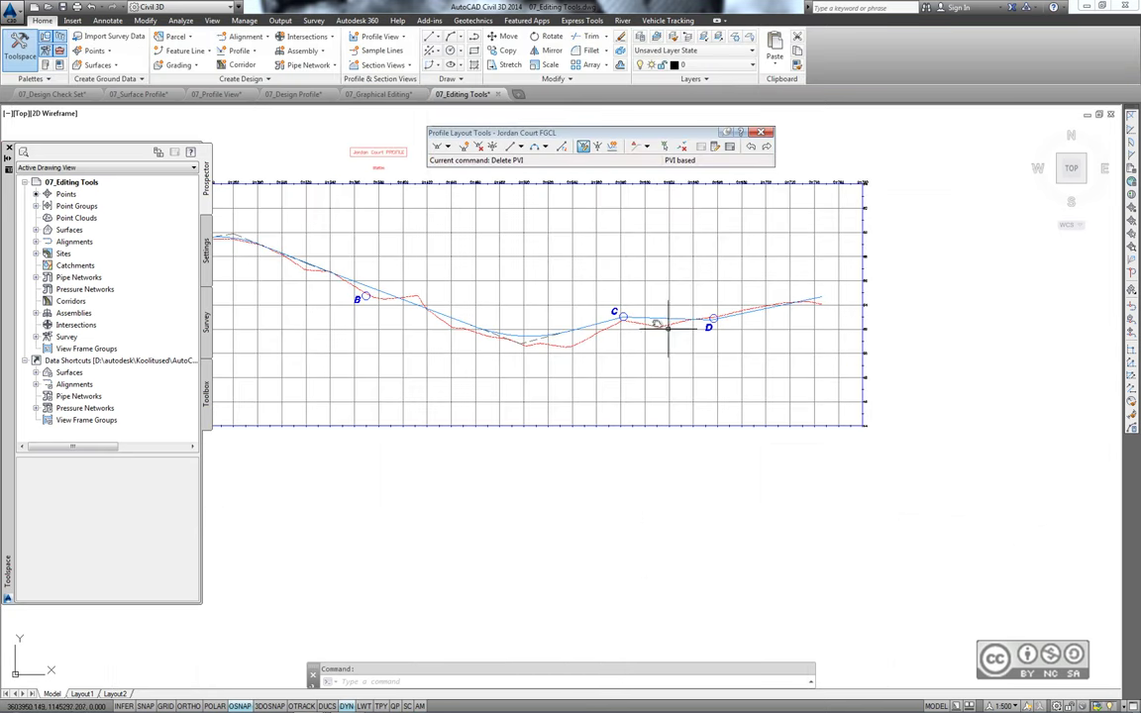
scroll(669, 327, "up", 2)
scroll(598, 300, "up", 1)
scroll(673, 312, "up", 1)
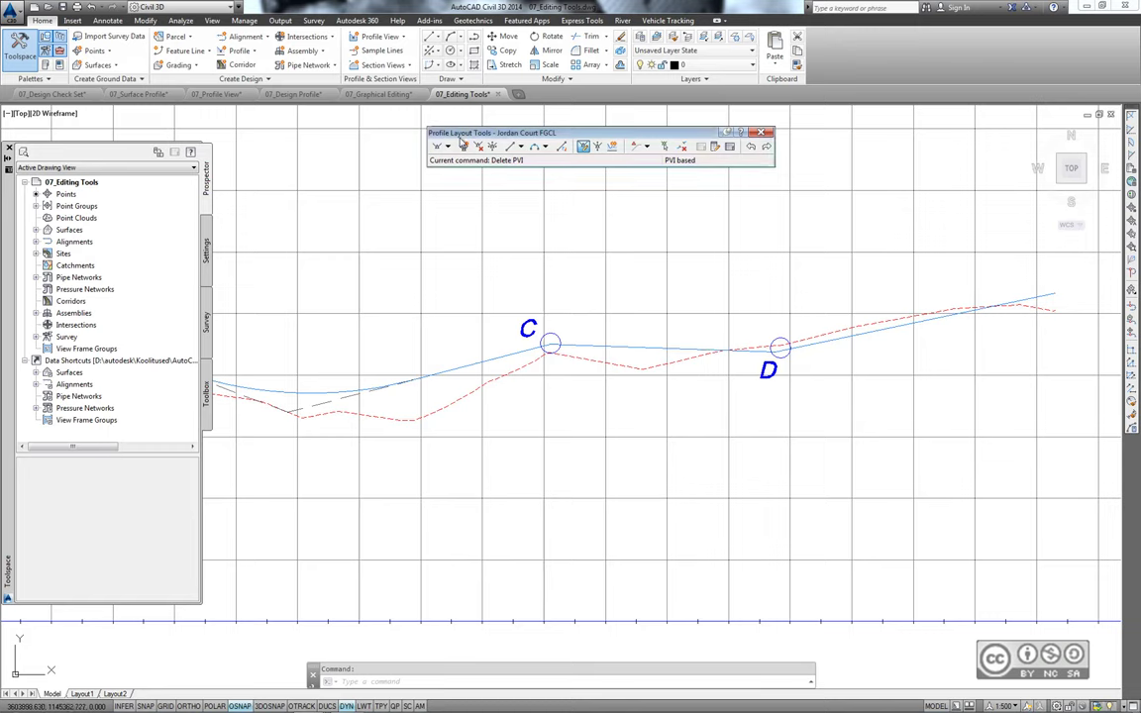
Add a 45 m Free Vertical Parabola (PVI based) at PVI C.
left_click(545, 148)
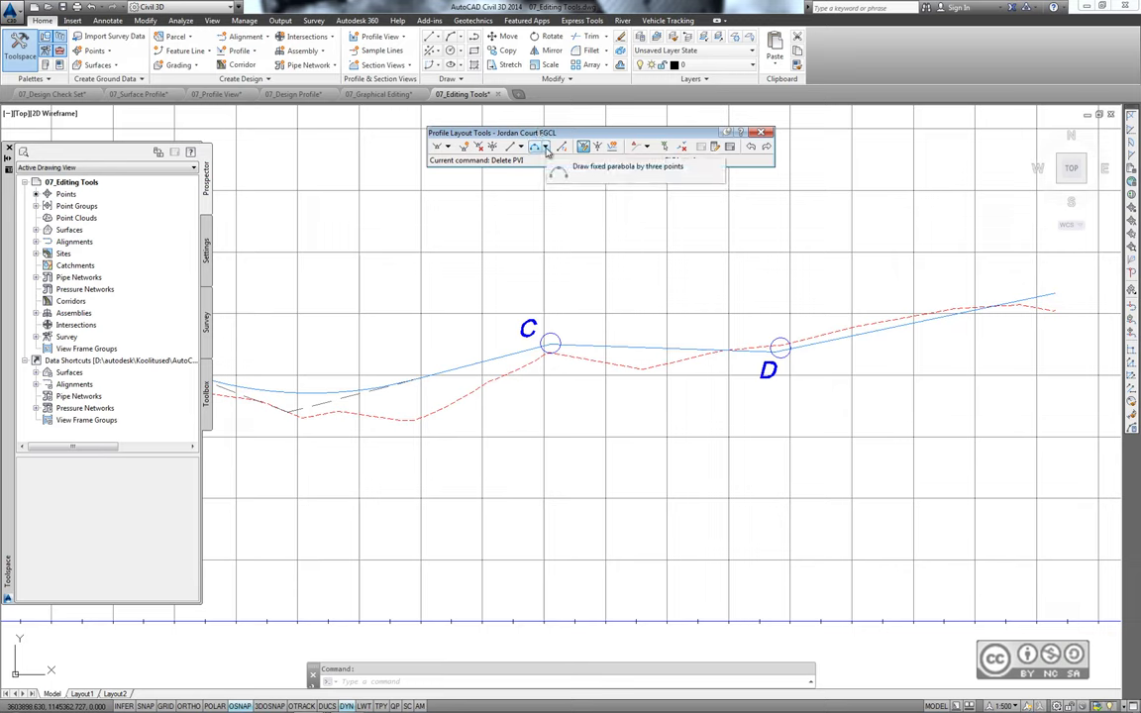
left_click(545, 147)
mouse_move(594, 254)
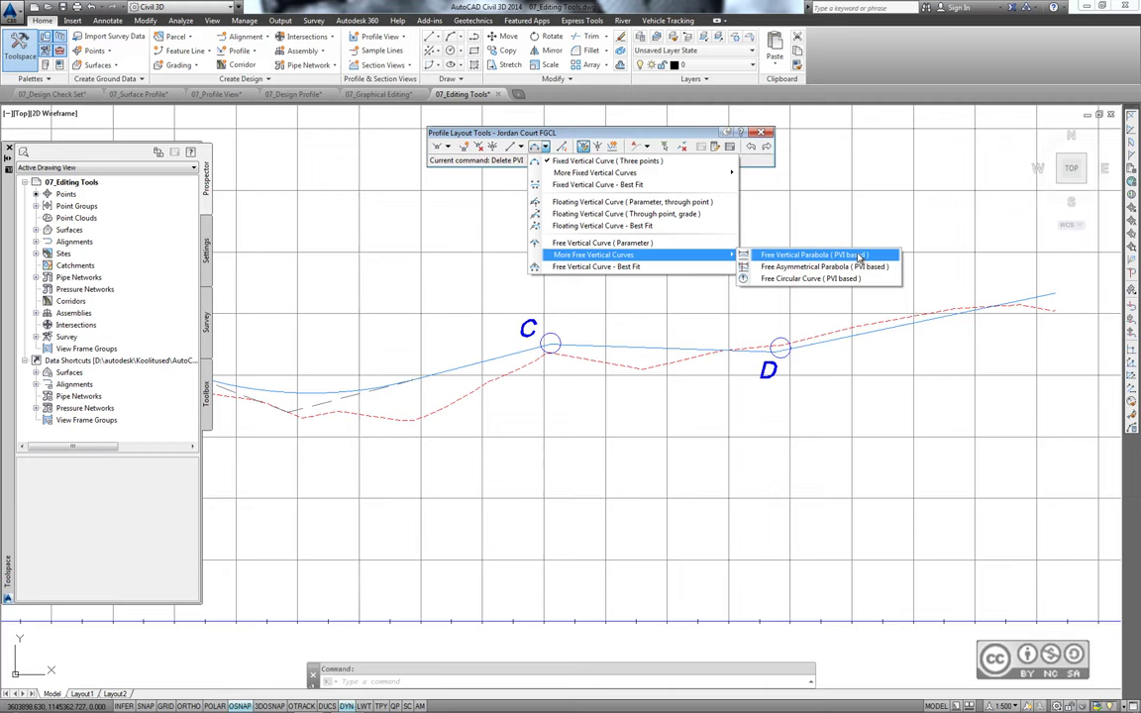
left_click(869, 255)
scroll(551, 341, "up", 2)
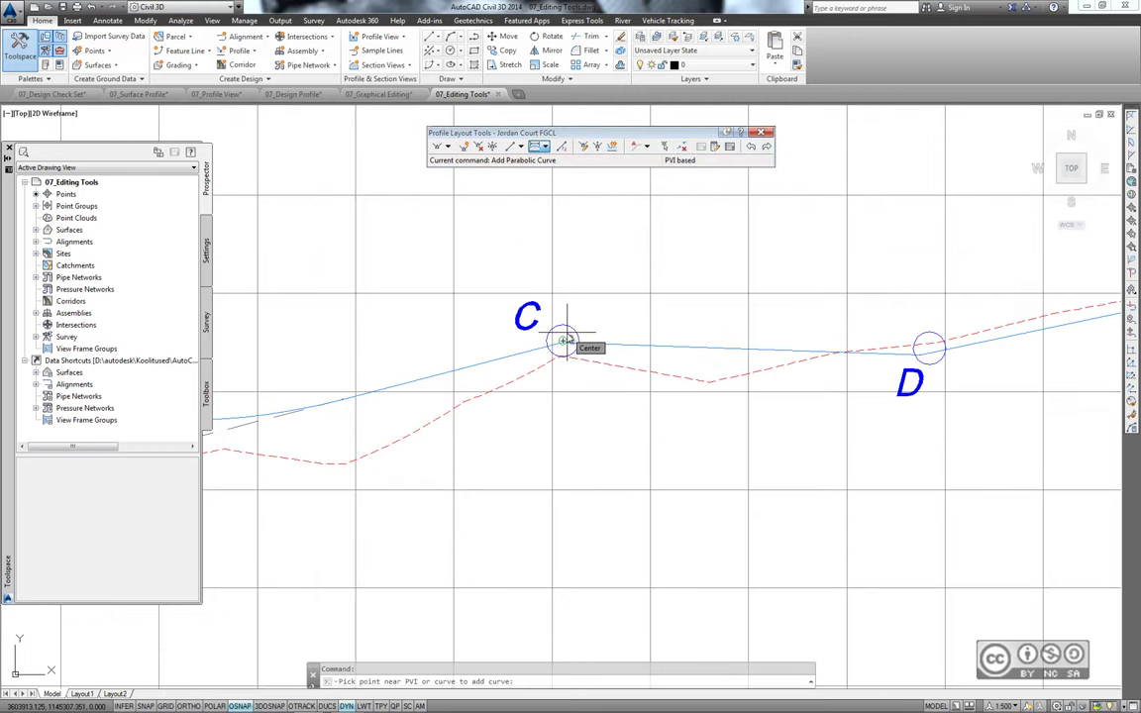
left_click(562, 339)
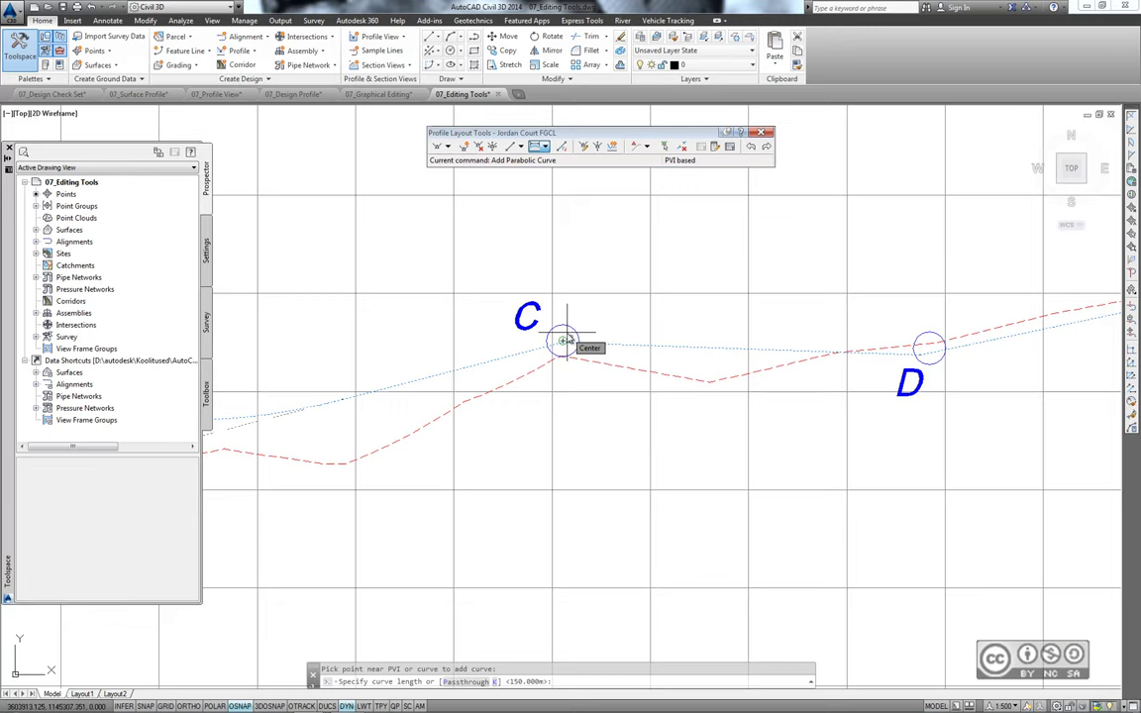
type("45")
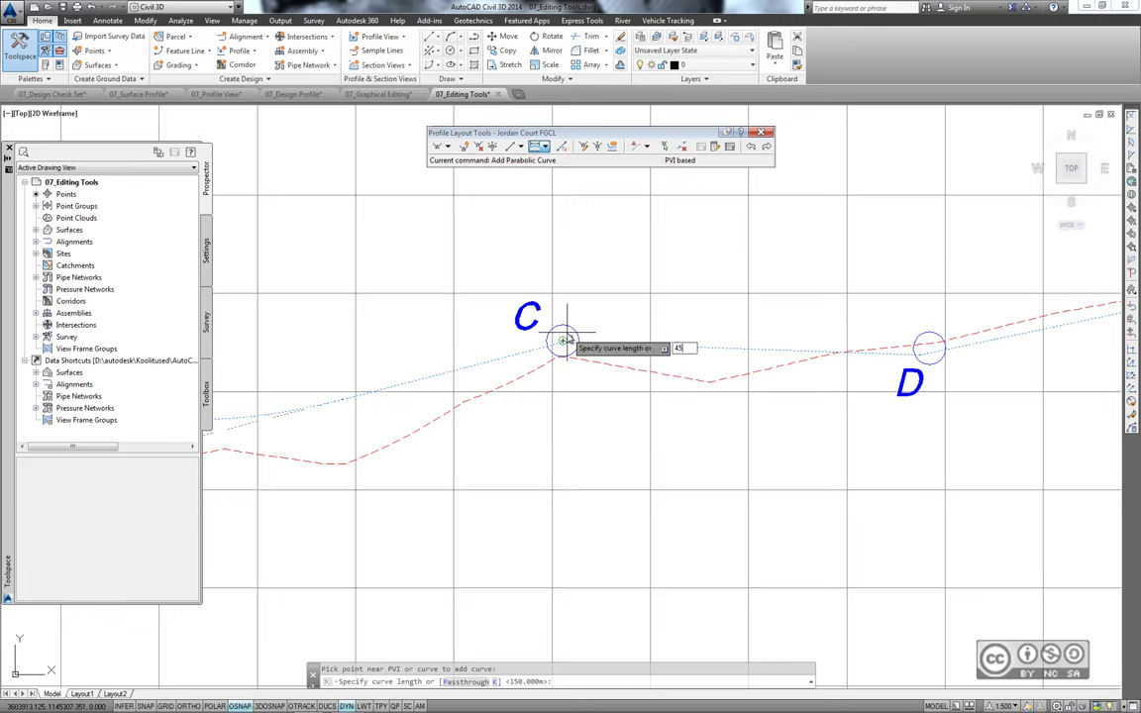
key("Return")
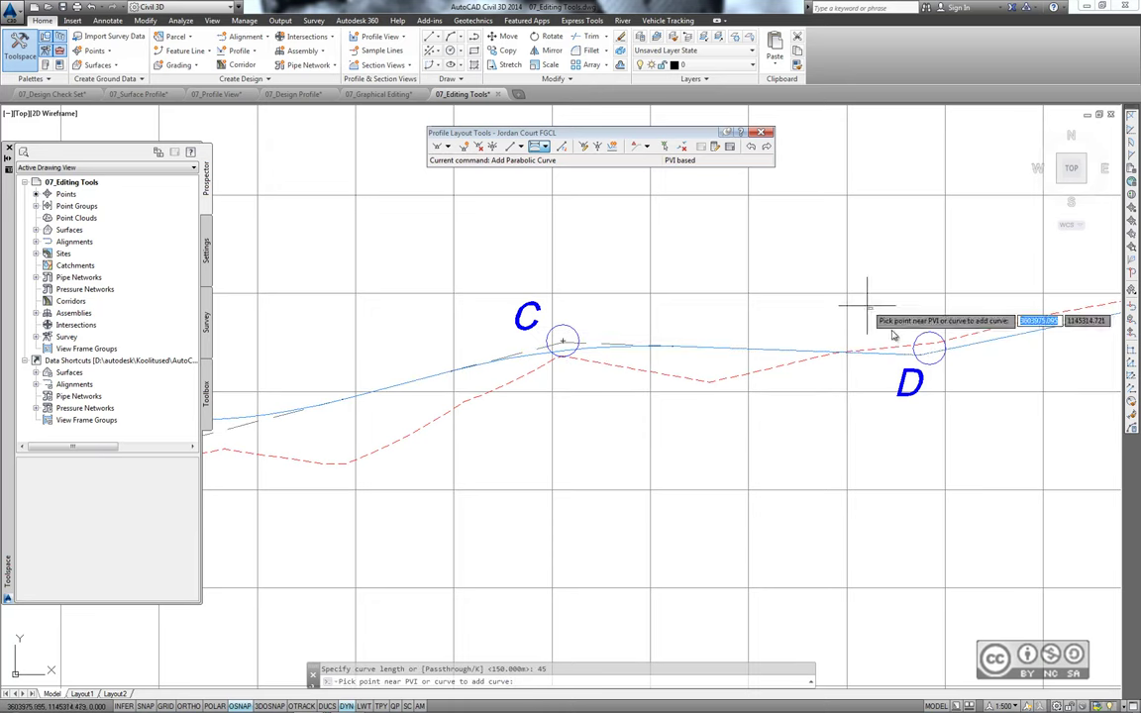
Add a 60 m parabolic vertical curve at PVI D.
left_click(929, 347)
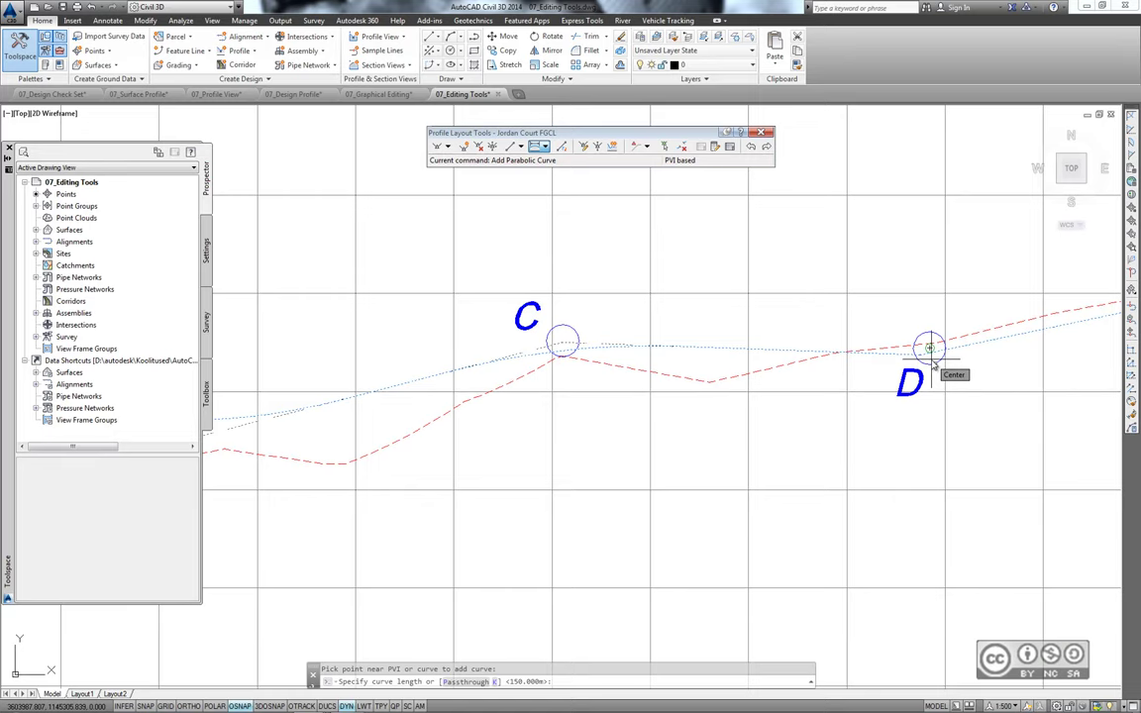
type("60")
key("Return")
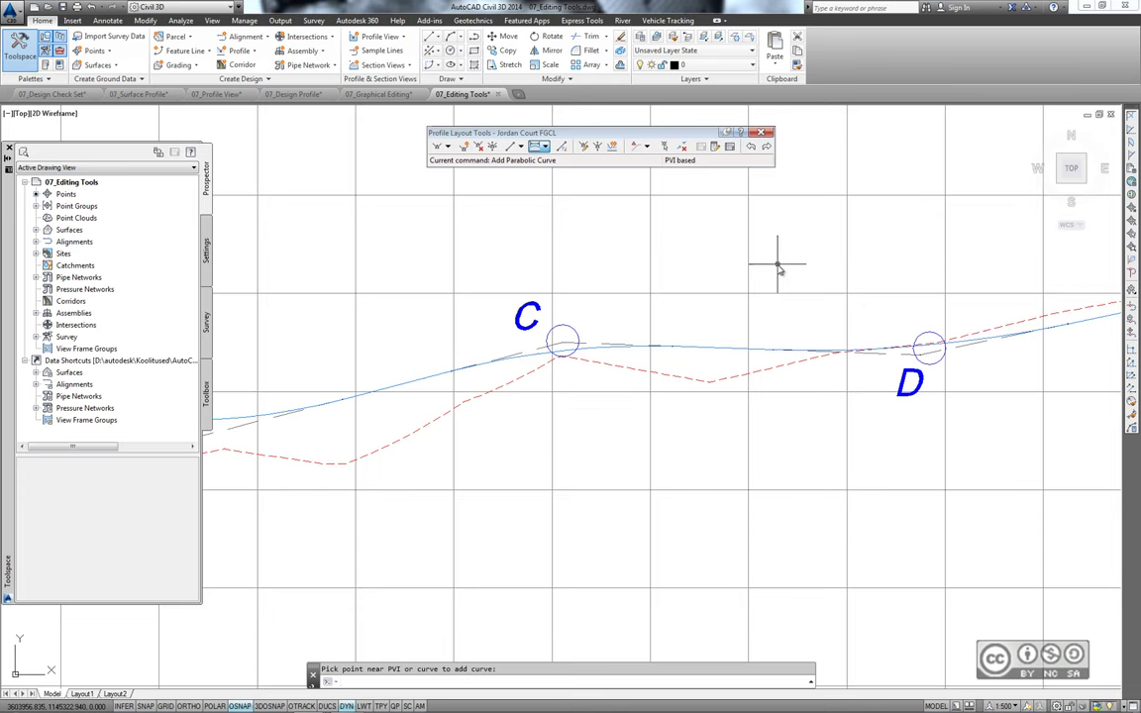
scroll(608, 241, "down", 2)
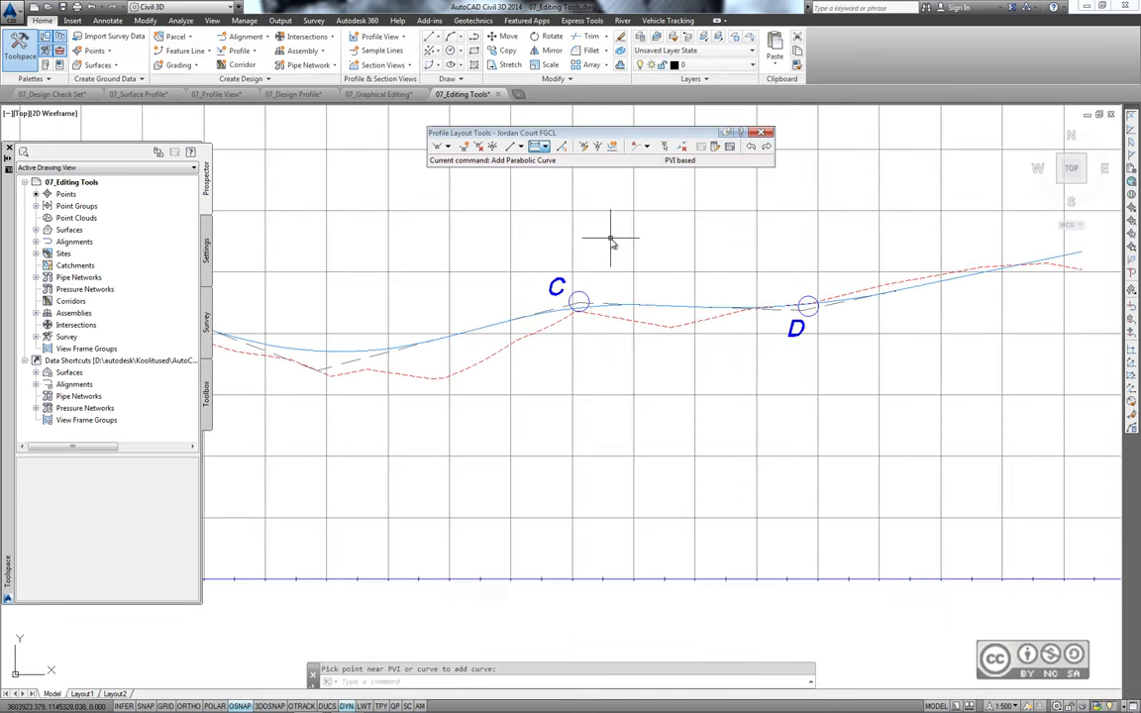
scroll(608, 241, "down", 2)
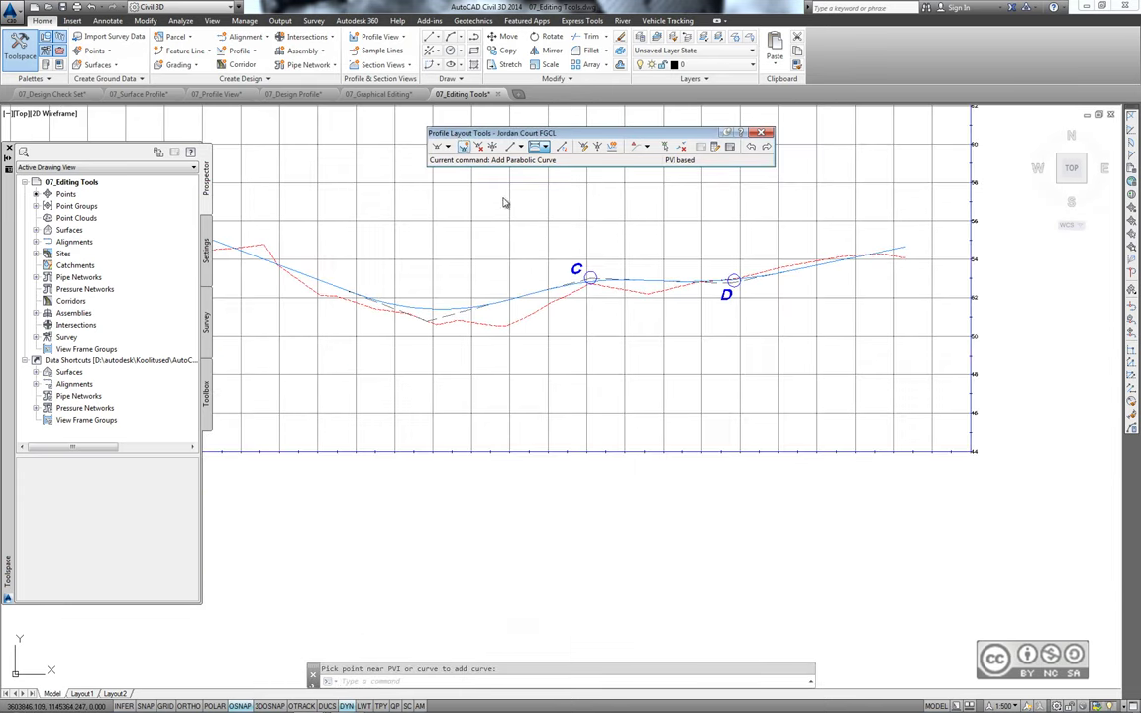
Pan to B, end the parabolic curve command, and bring up the Select File dialog.
middle_click_drag(497, 262, 613, 339)
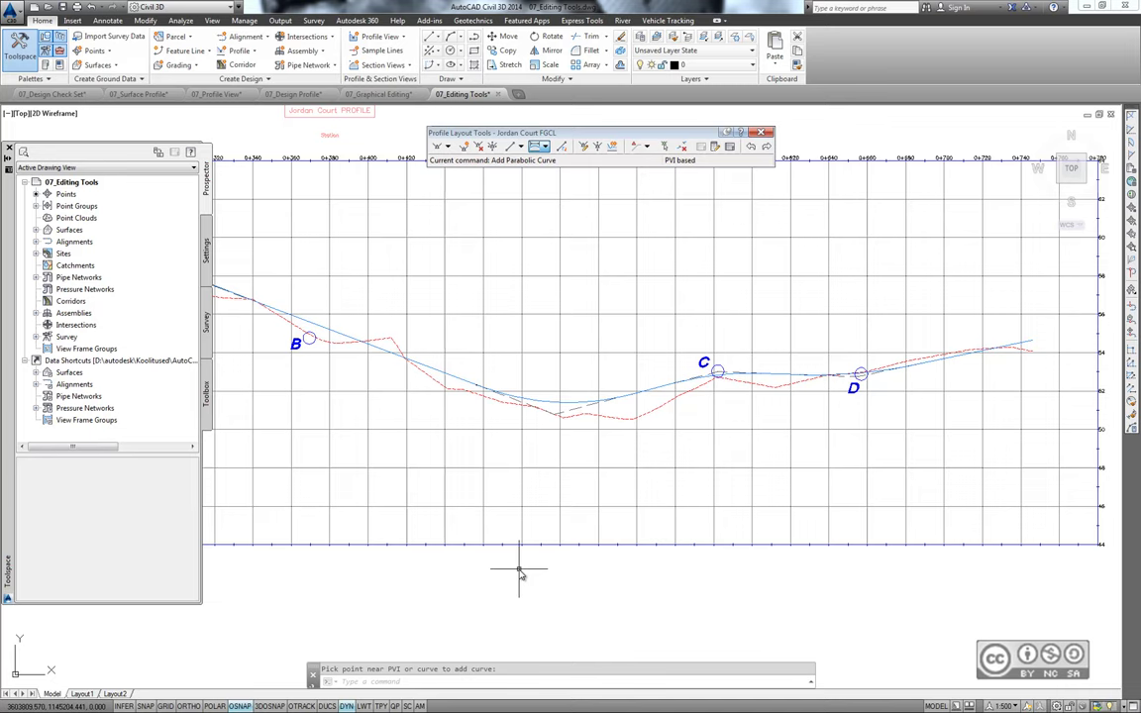
key("Escape")
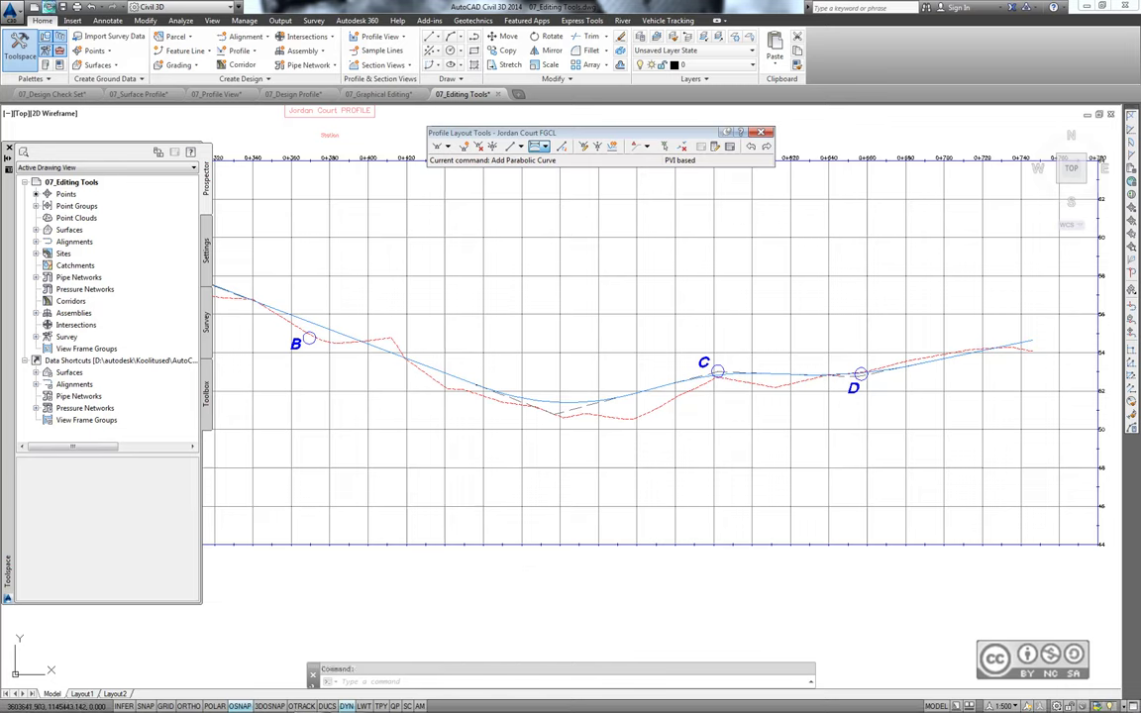
left_click(47, 8)
Open the 07_Numerical Editing.dwg drawing.
scroll(277, 379, "down", 1)
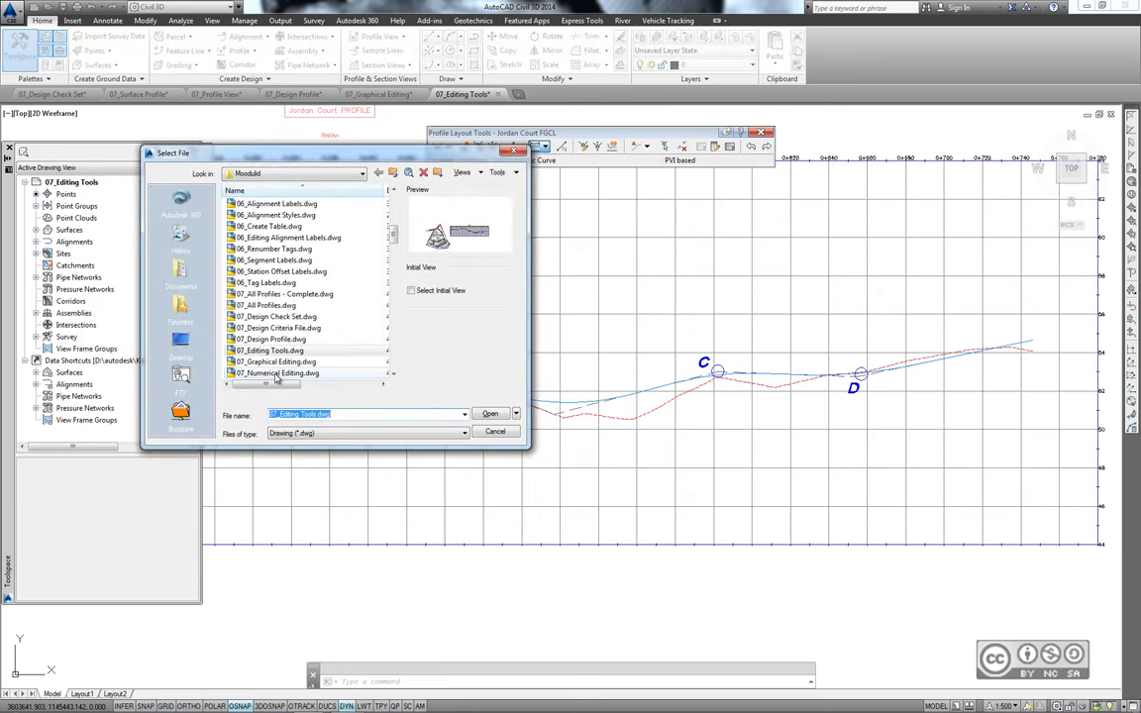
left_click(277, 373)
left_click(489, 412)
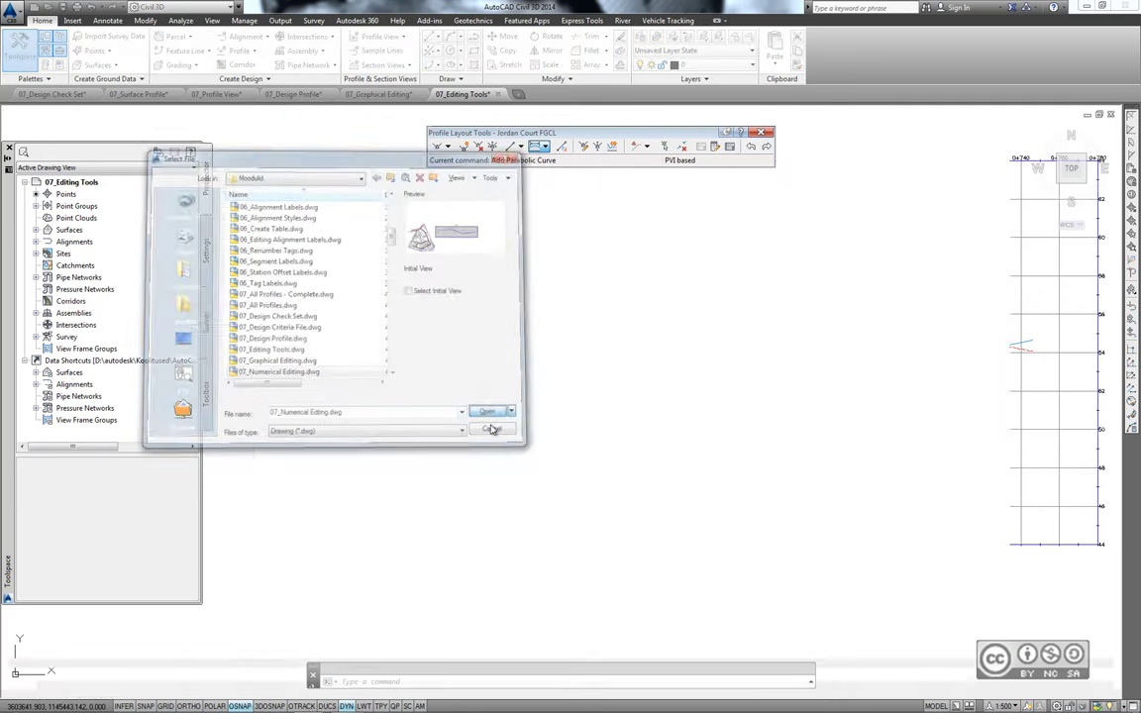
Select the Jordan Court FGCL profile and launch its Geometry Editor.
scroll(560, 300, "up", 2)
scroll(561, 310, "up", 2)
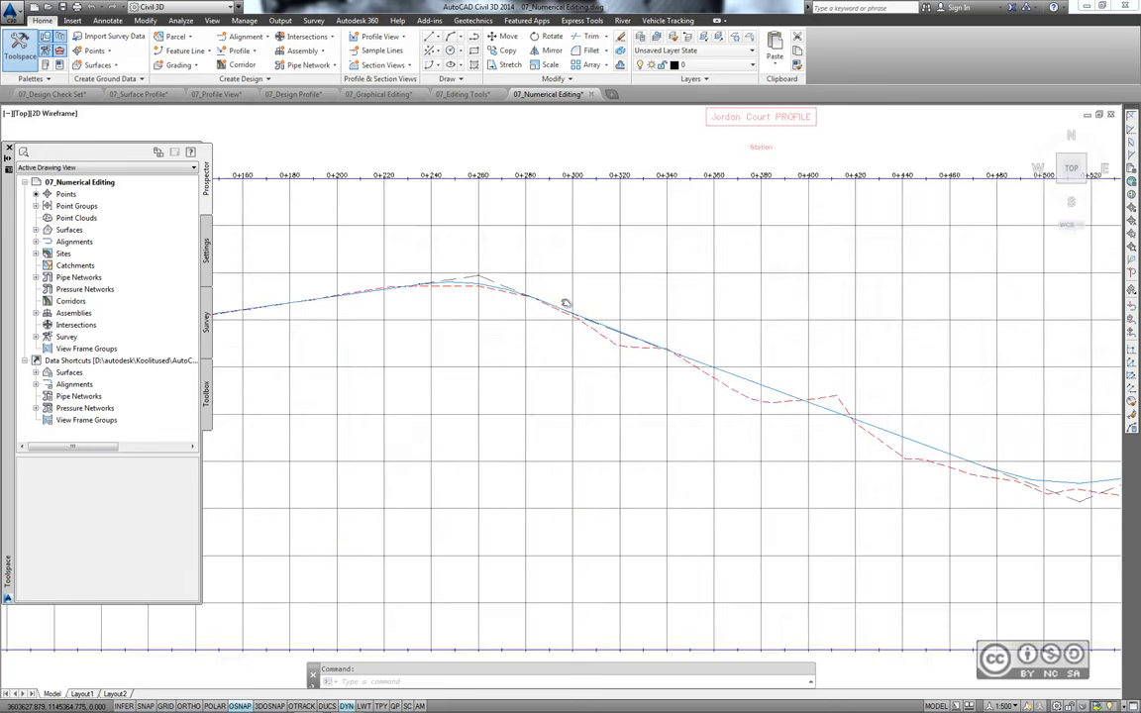
scroll(564, 303, "up", 2)
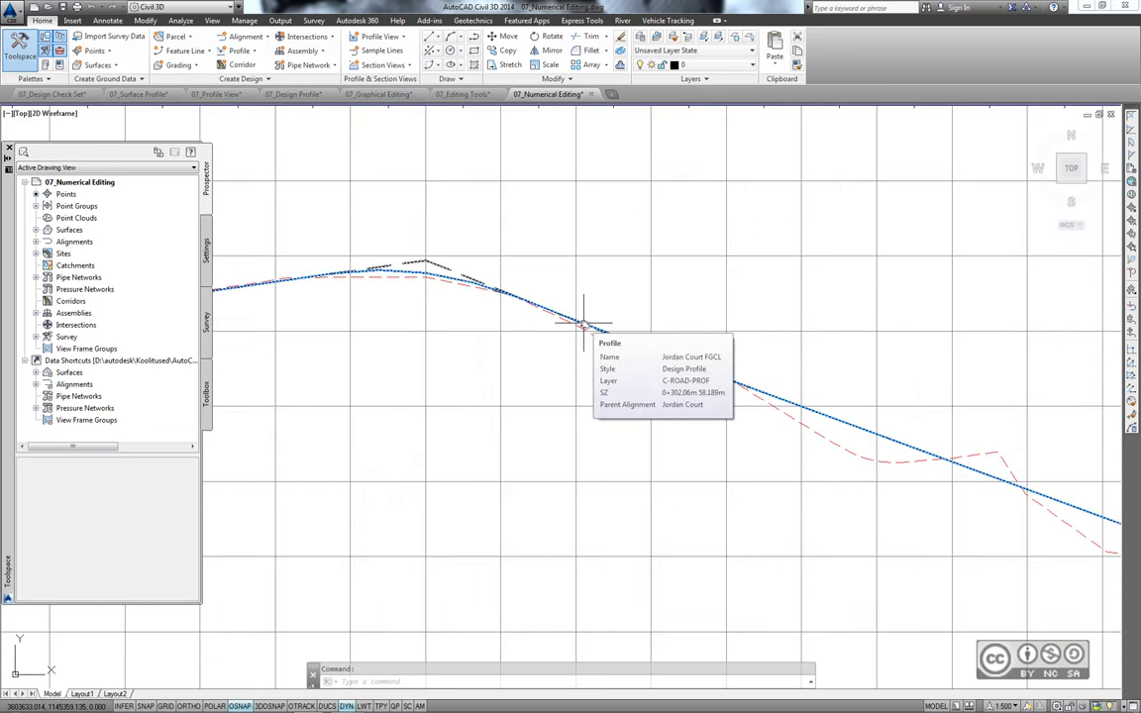
left_click(583, 323)
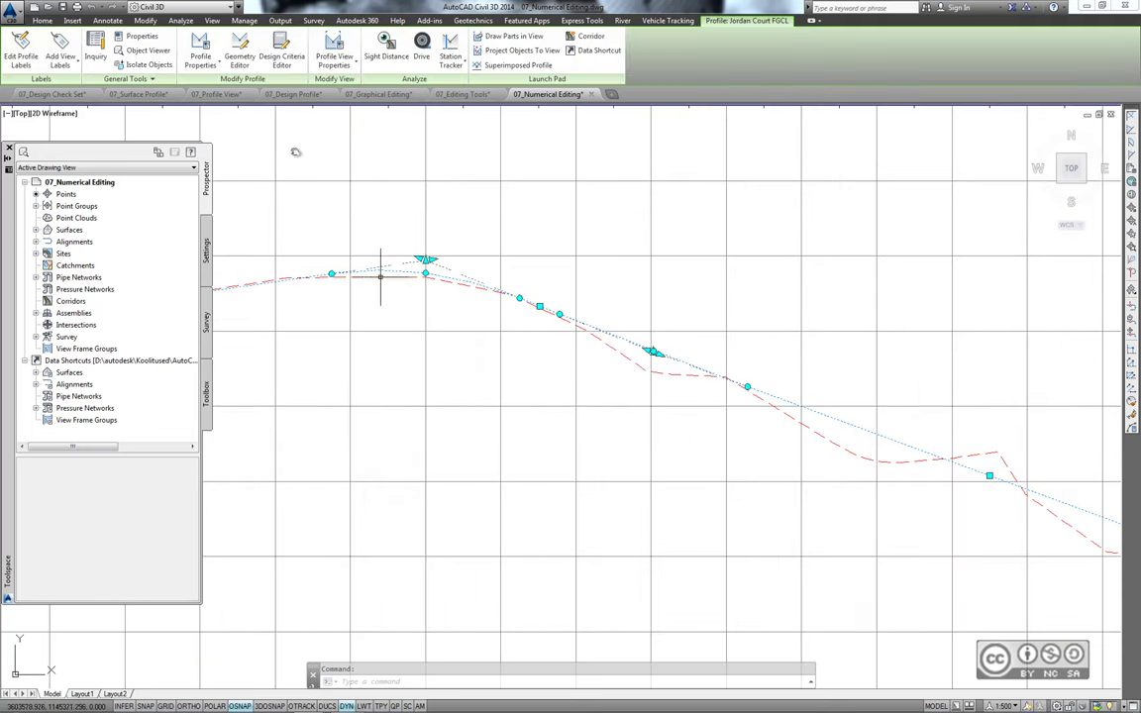
left_click(243, 55)
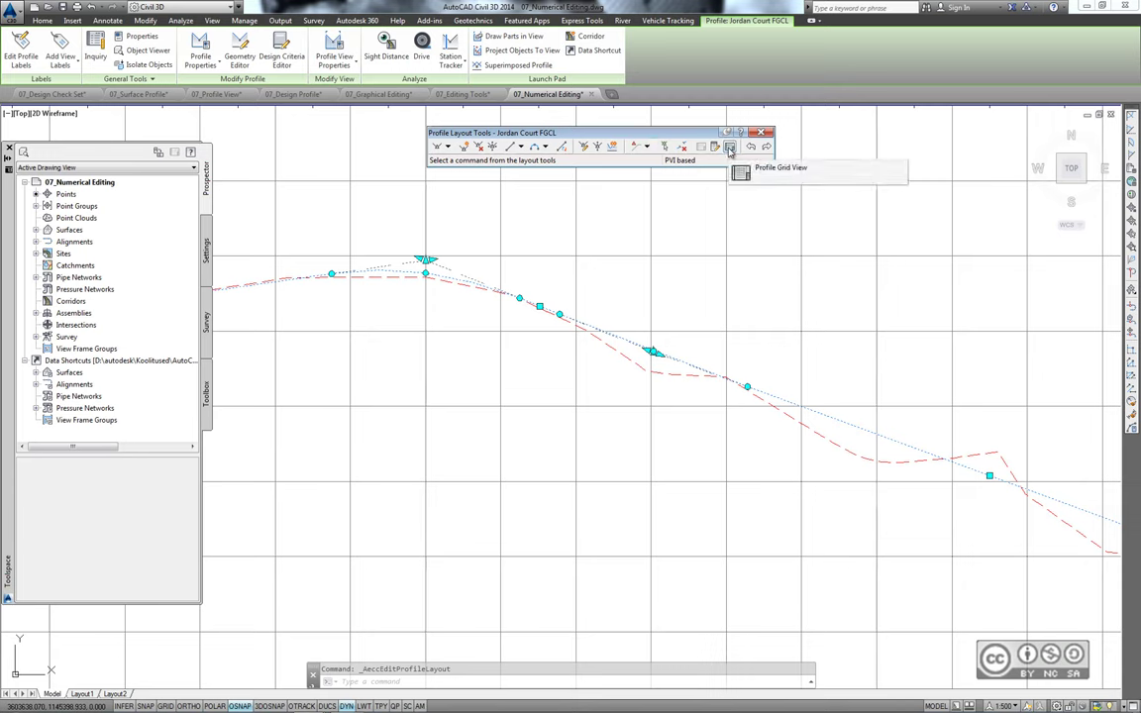
Show the PVIs in grid view and set PVI 3 to station 0+080, elevation 57.000m.
left_click(730, 148)
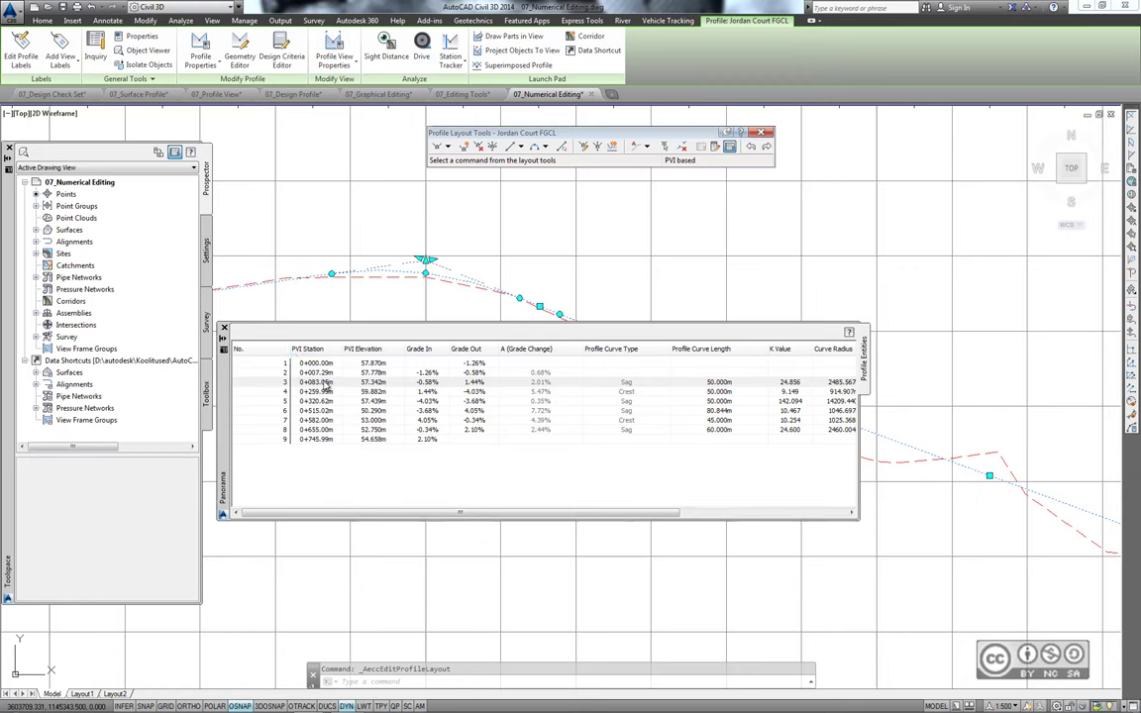
double_click(315, 382)
type("0+080")
key("Num_Lock")
key("Return")
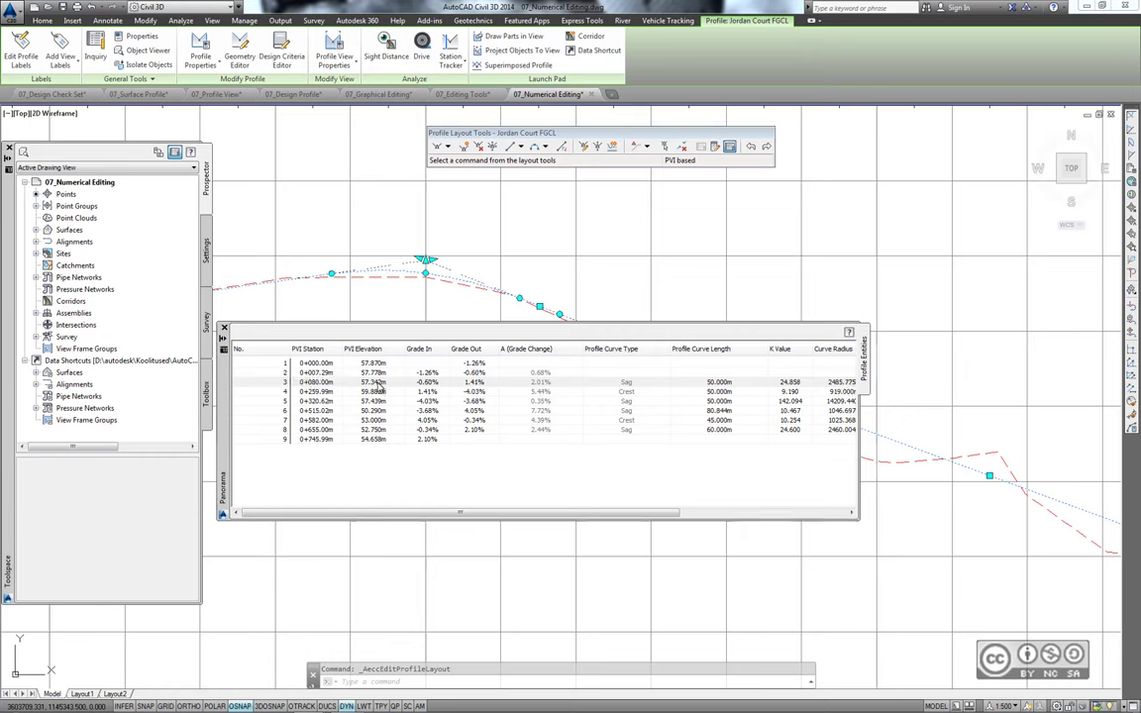
double_click(386, 383)
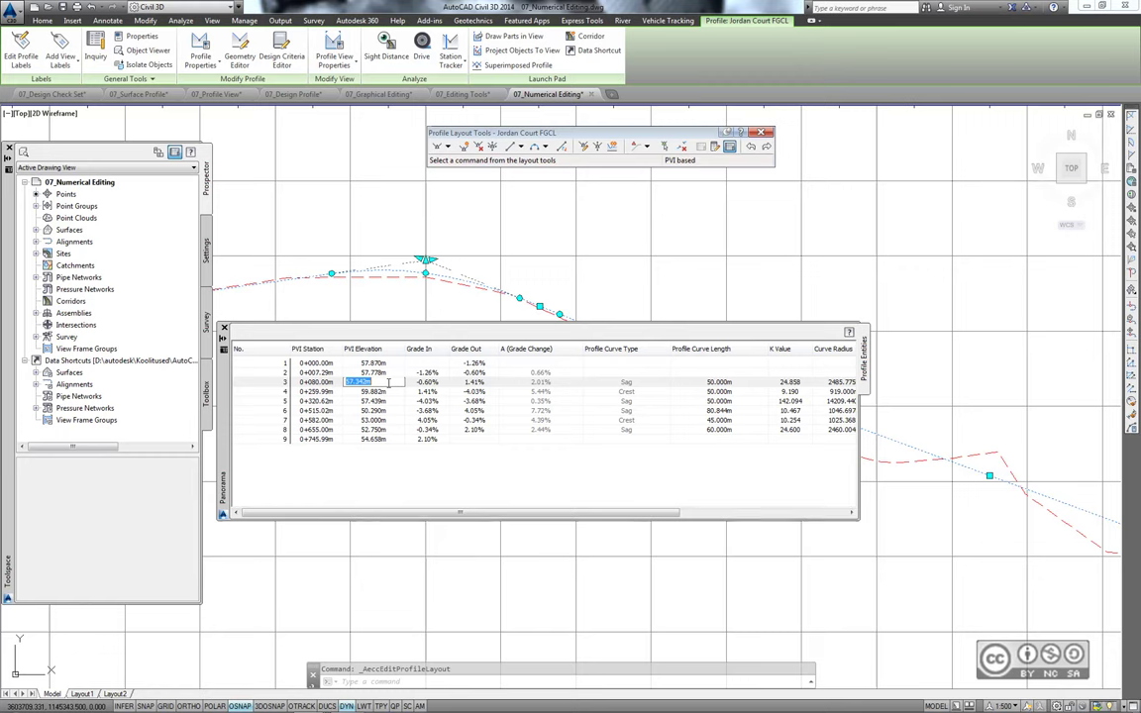
type("57")
key("Return")
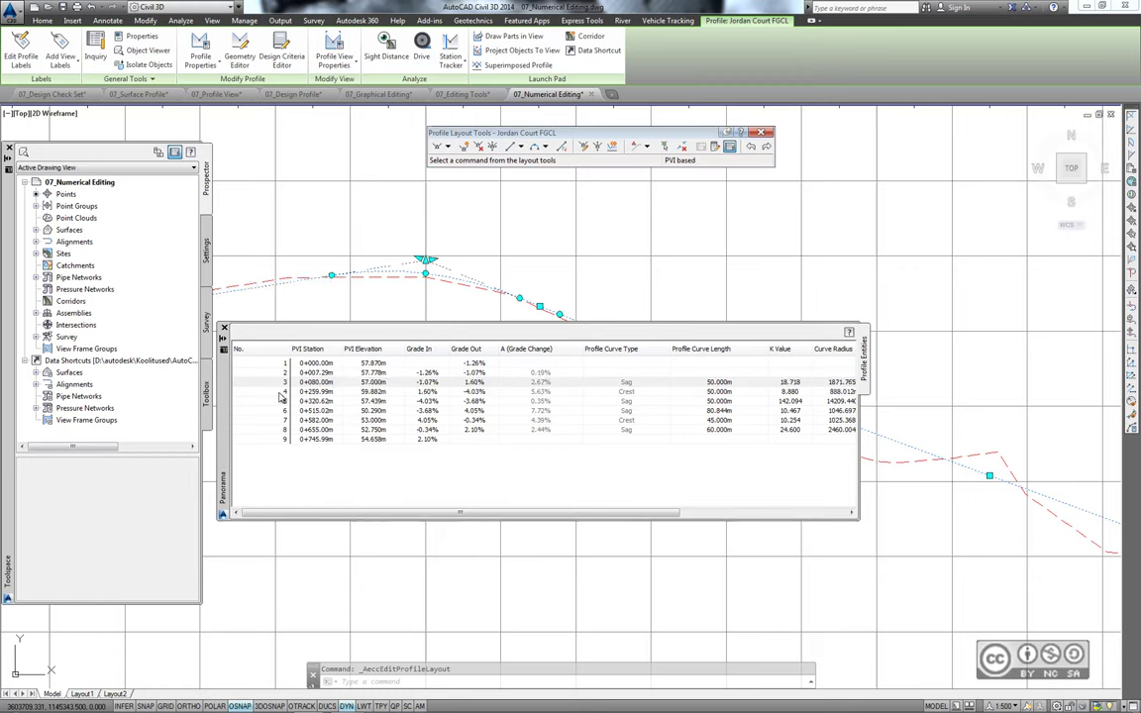
Round PVI 4's station to 0+260 and PVI 5 to 0+320 at elevation 57.500m.
double_click(315, 392)
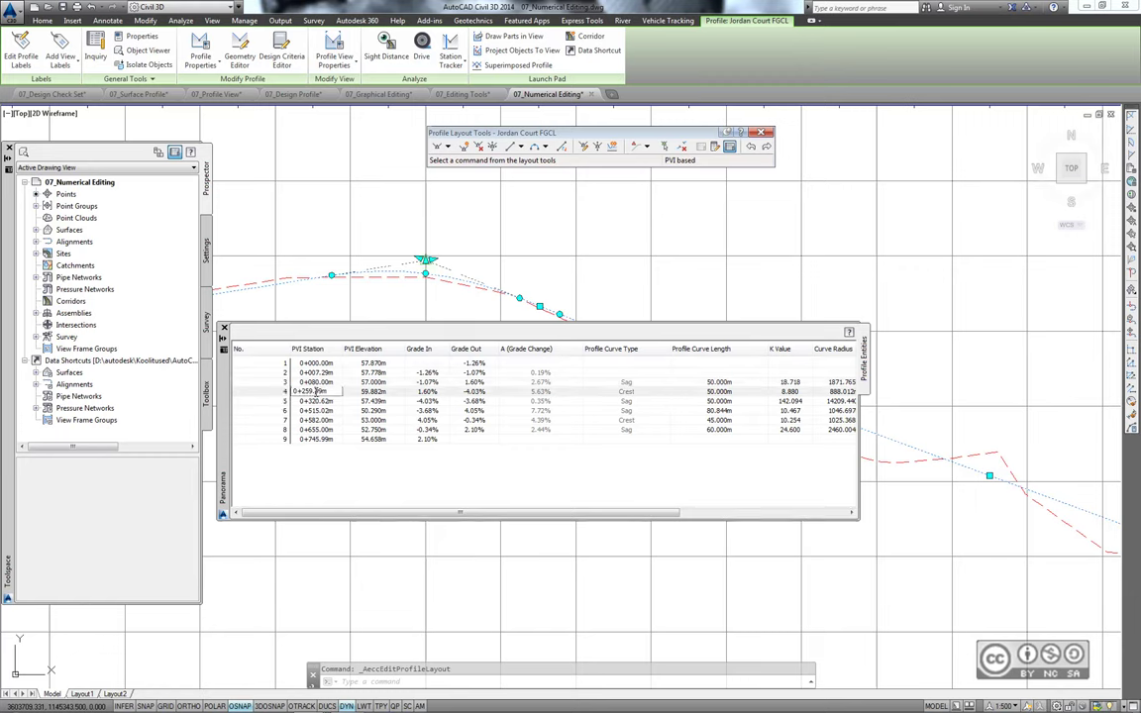
type("0+260")
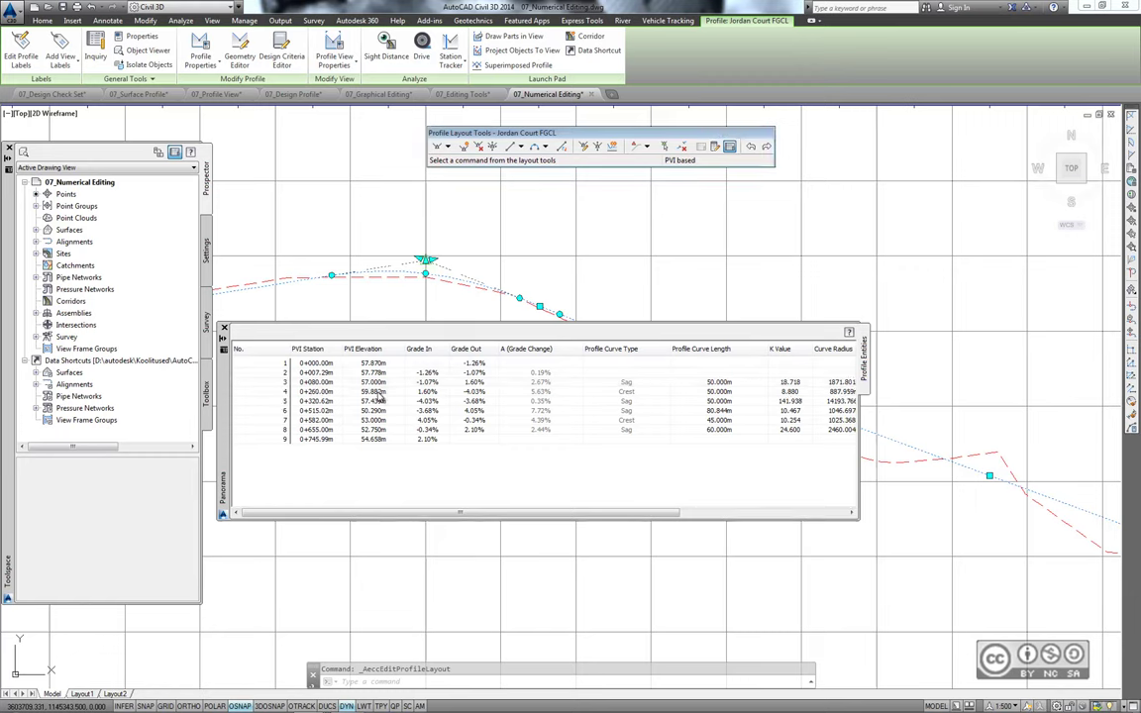
key("Return")
double_click(317, 401)
double_click(322, 401)
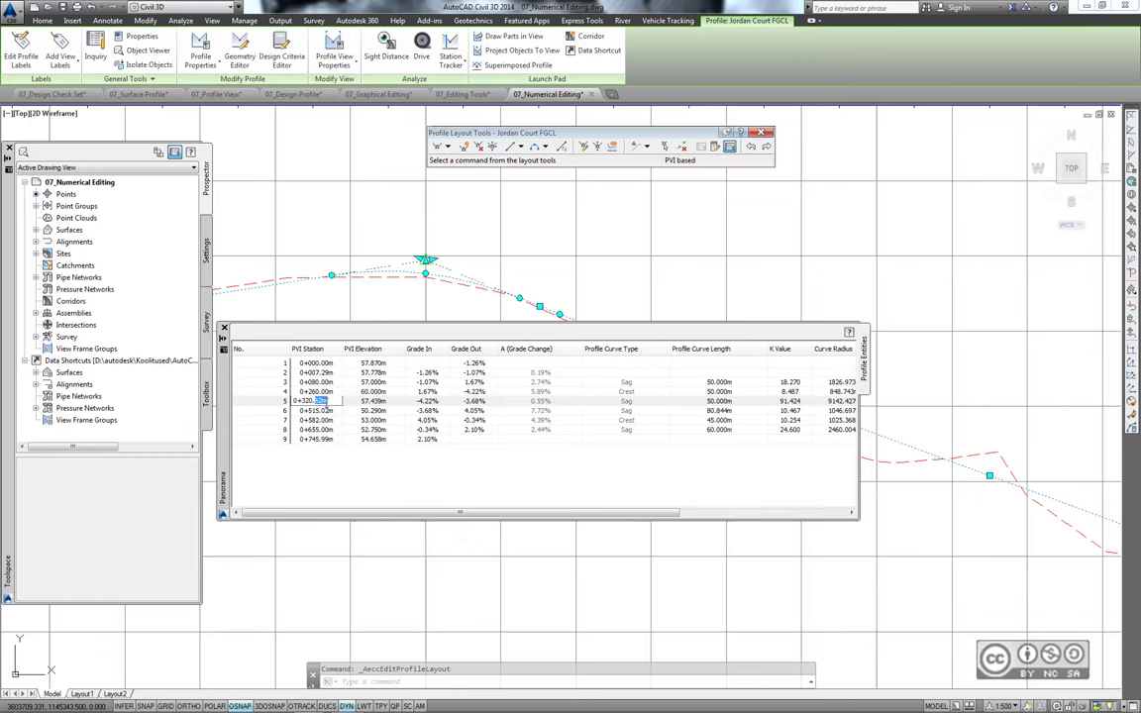
key("BackSpace")
key("BackSpace")
double_click(380, 401)
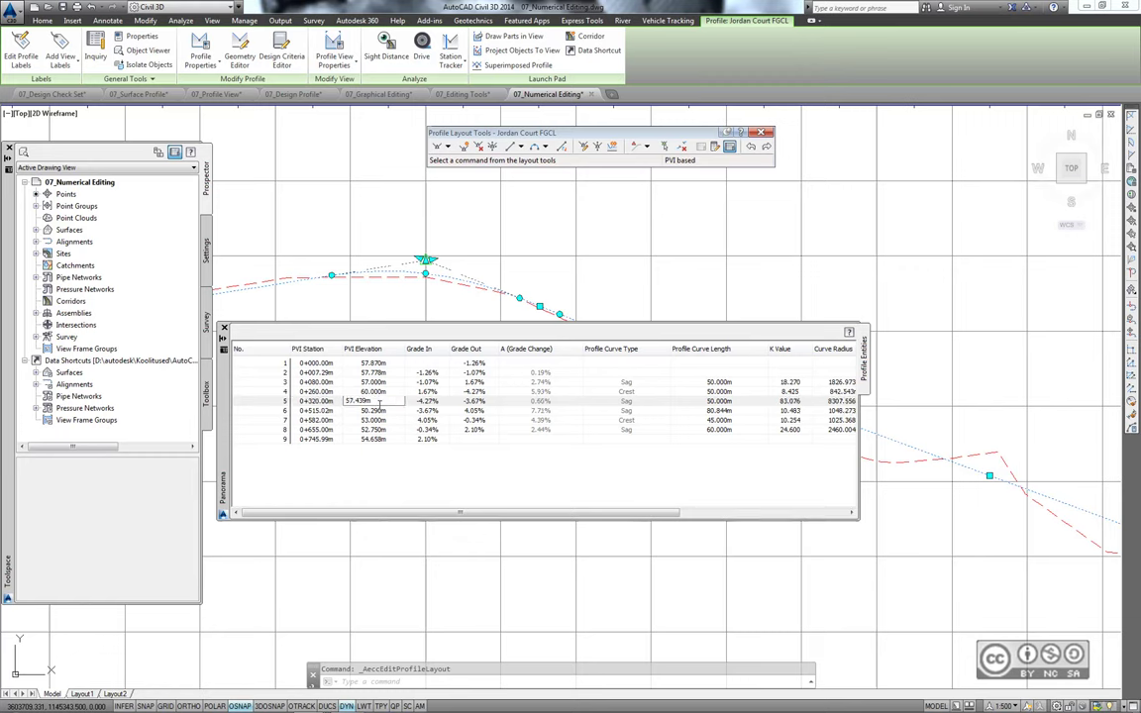
type("57.5")
key("Return")
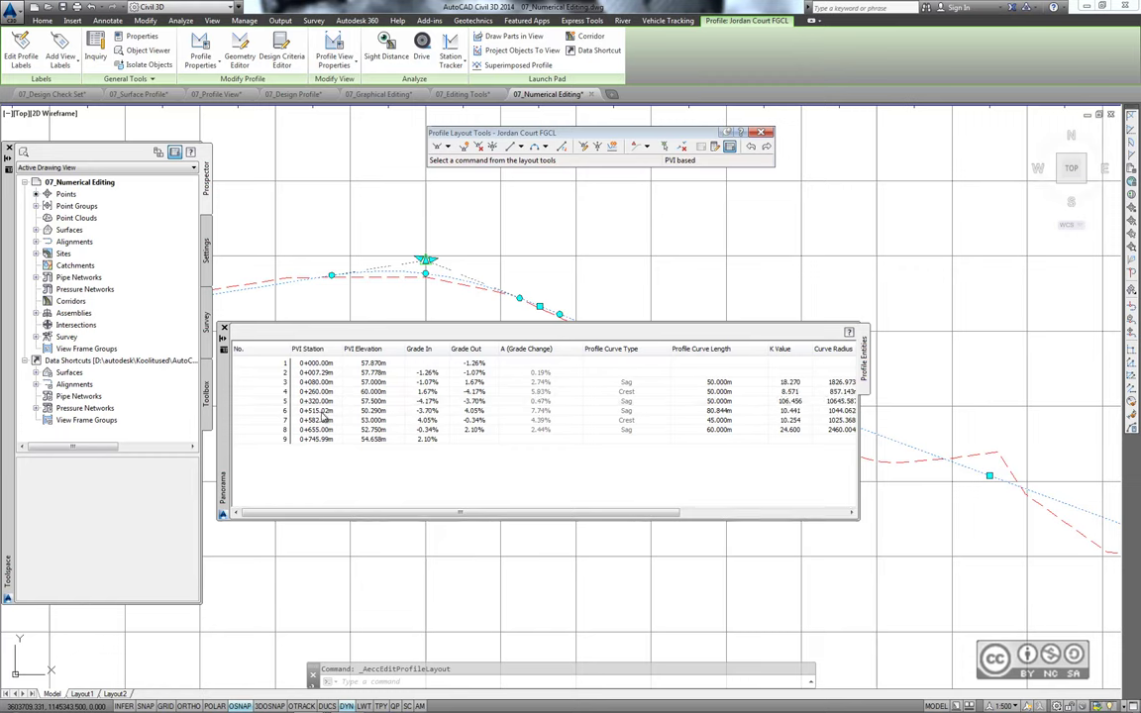
Set PVI 6 to station 0+515 and elevation 50.000m.
double_click(335, 410)
type("0+515")
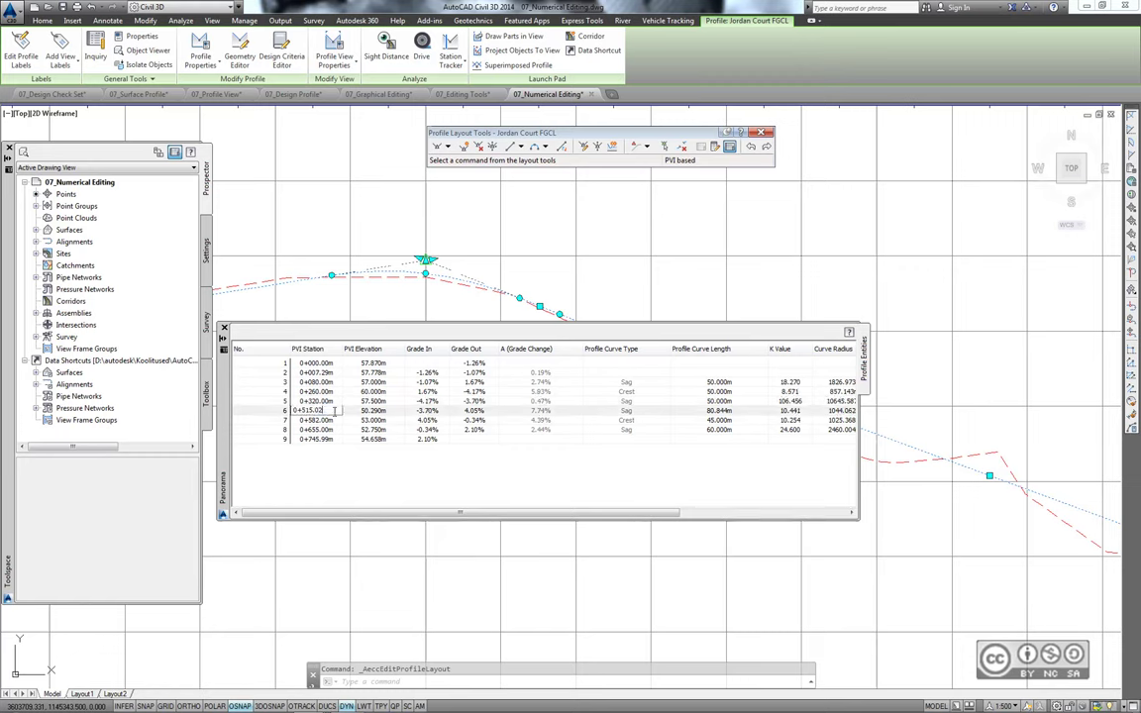
key("Tab")
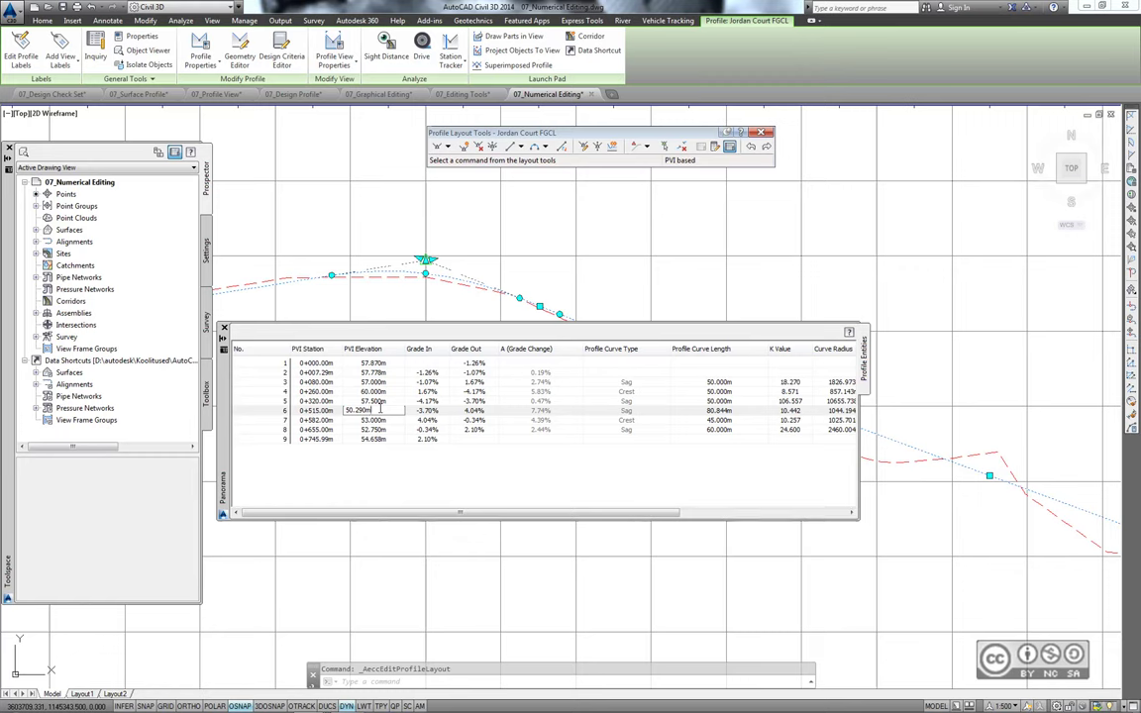
type("50")
key("Return")
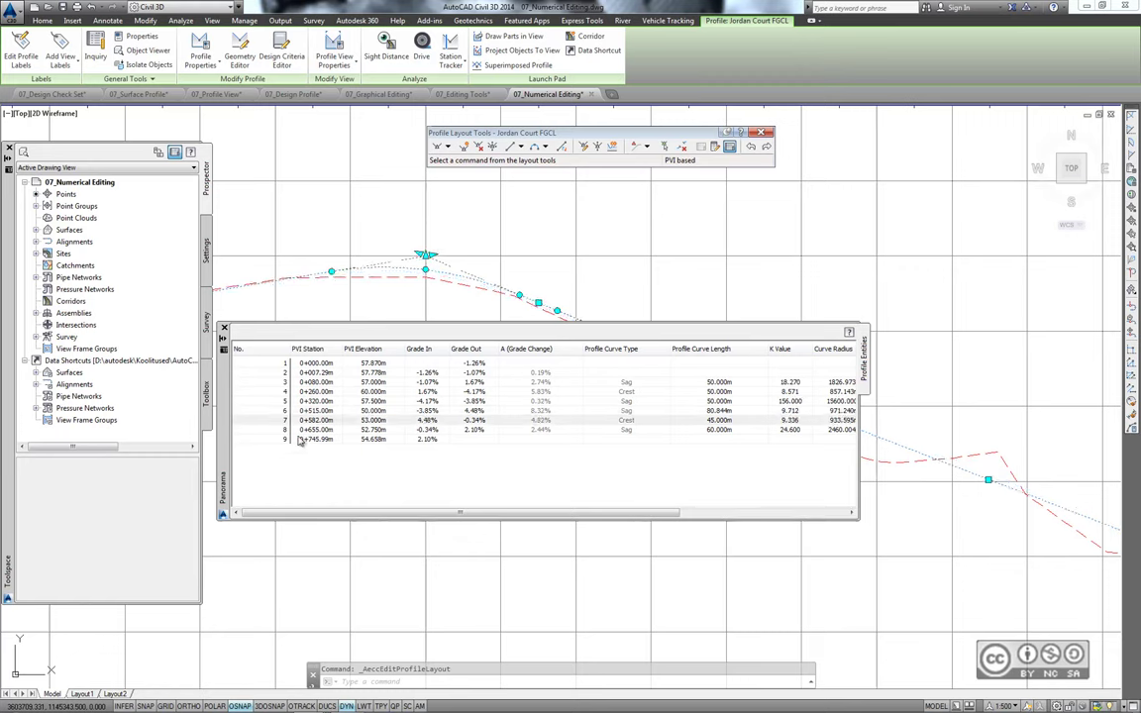
Close the Panorama PVI table, then zoom out and pan to centre the whole profile view.
left_click(224, 329)
scroll(420, 423, "down", 3)
scroll(426, 436, "down", 2)
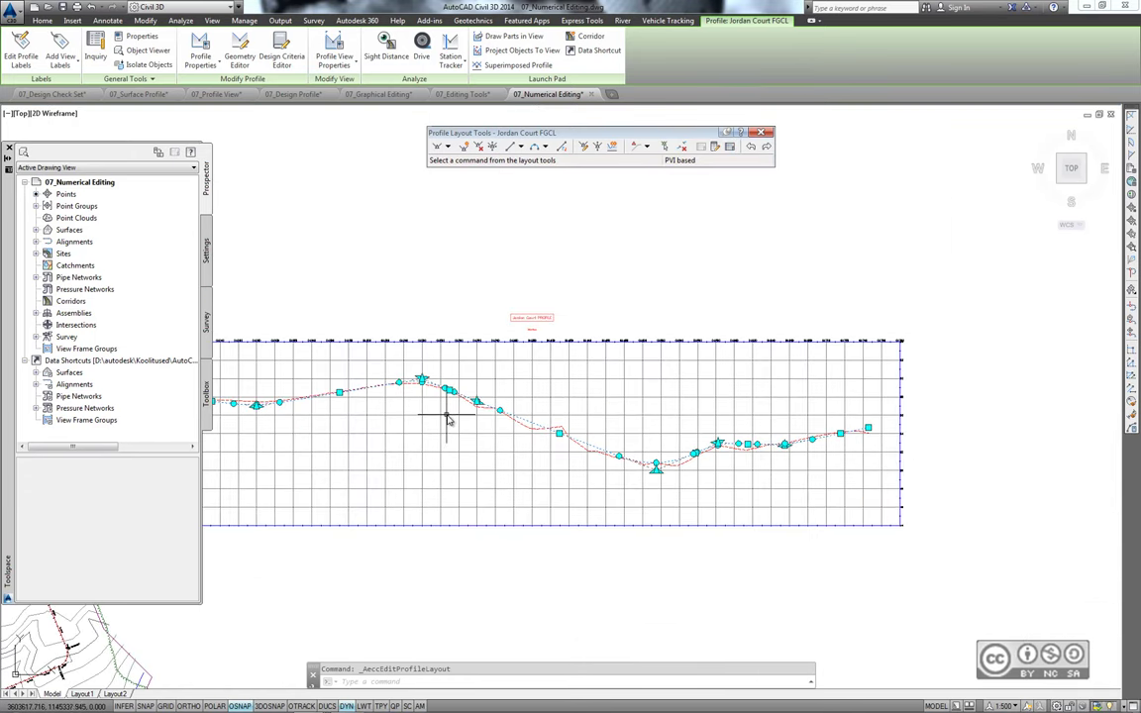
middle_click_drag(406, 435, 545, 386)
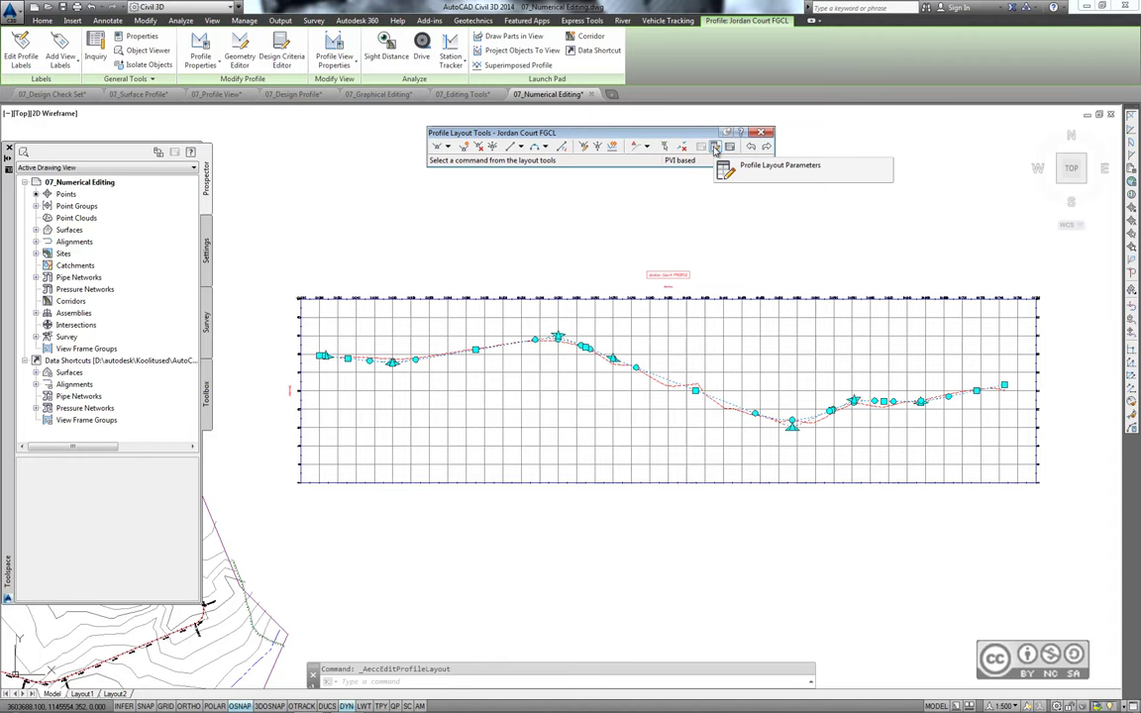
Open Profile Layout Parameters and pick the sag PVI at station 0+515.
left_click(715, 148)
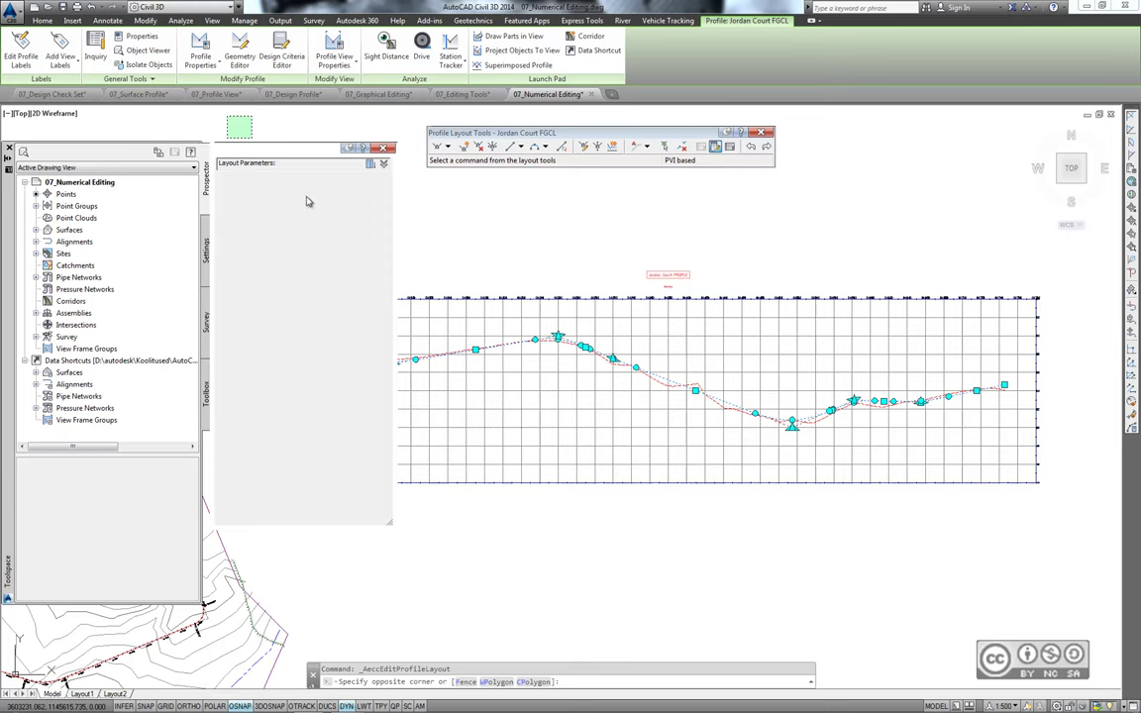
left_click(628, 190)
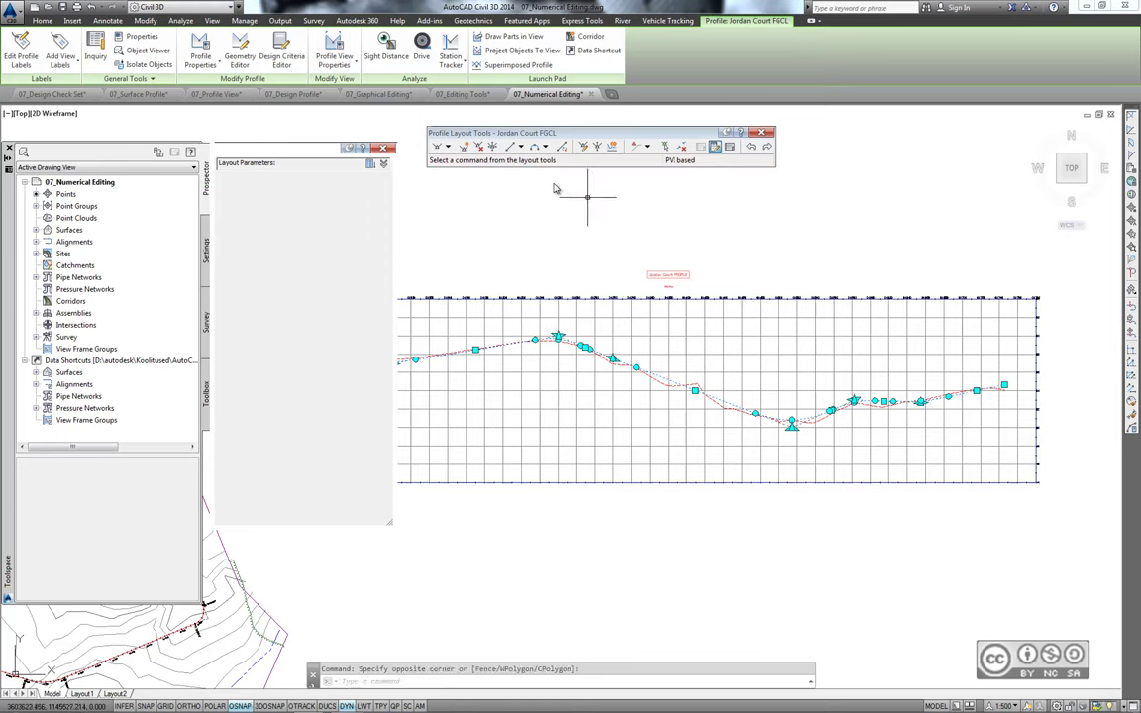
left_click(666, 148)
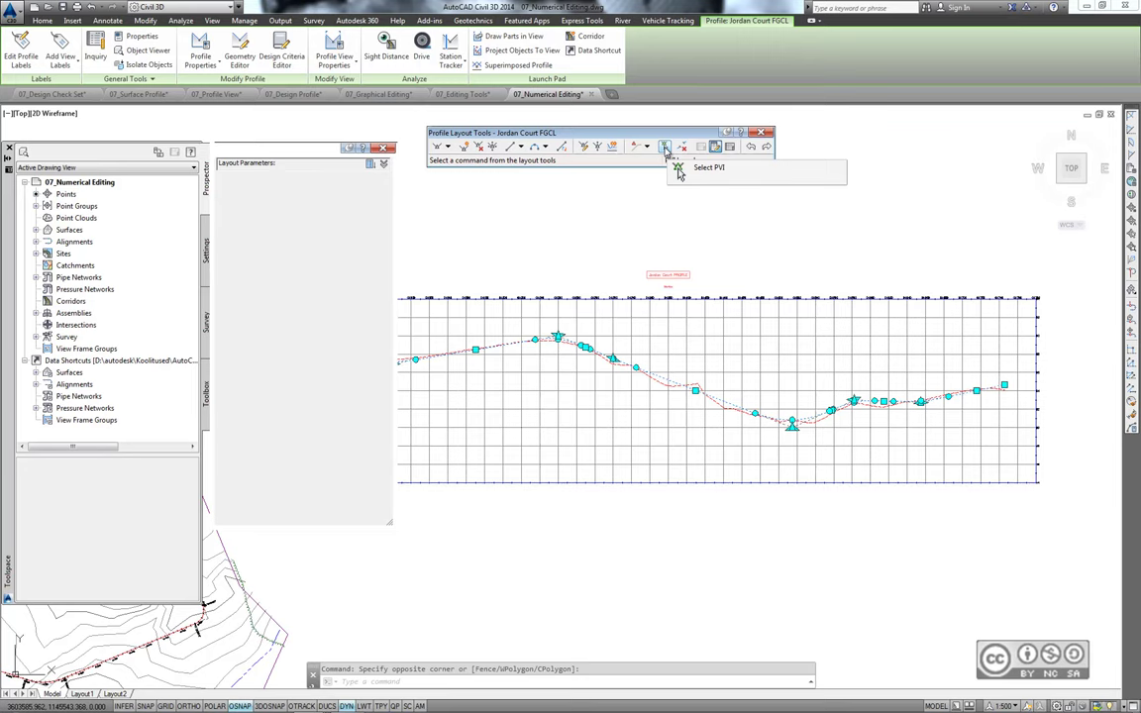
left_click(693, 168)
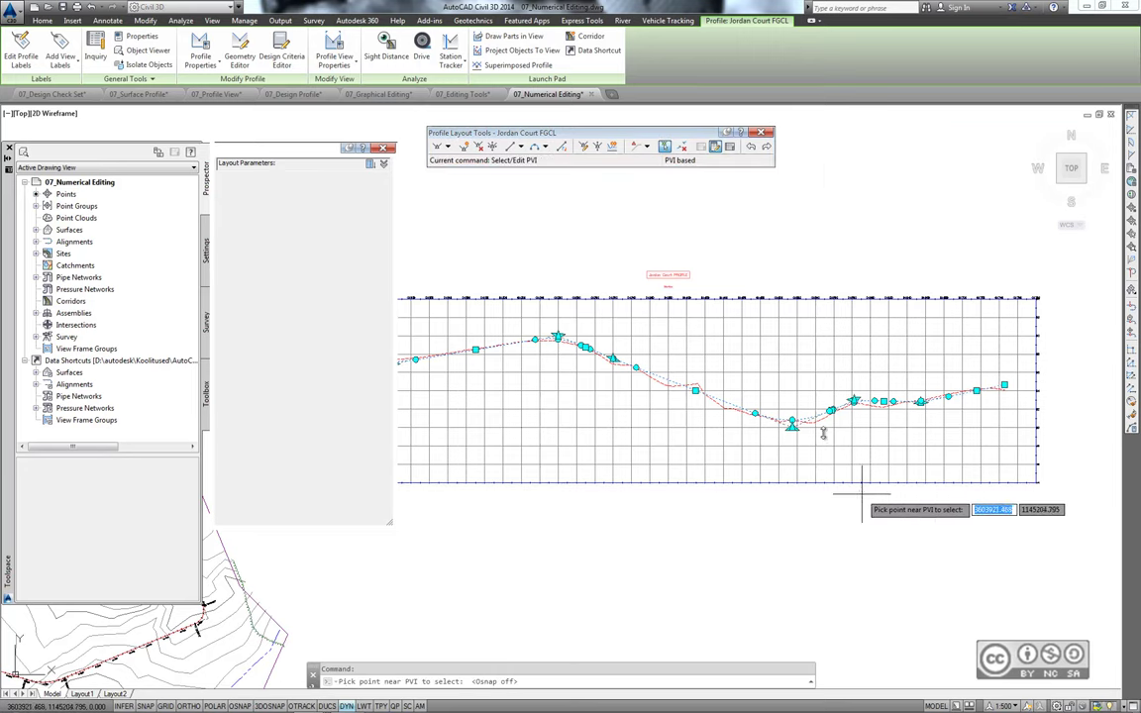
scroll(793, 437, "up", 3)
scroll(797, 444, "up", 1)
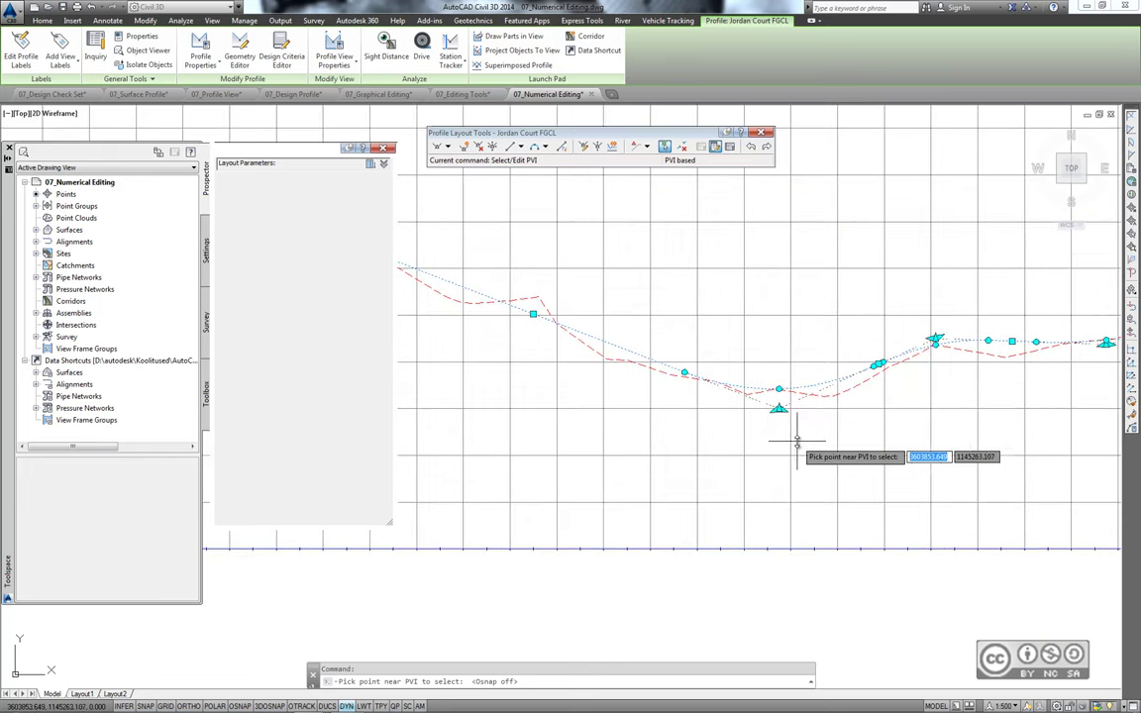
left_click(779, 401)
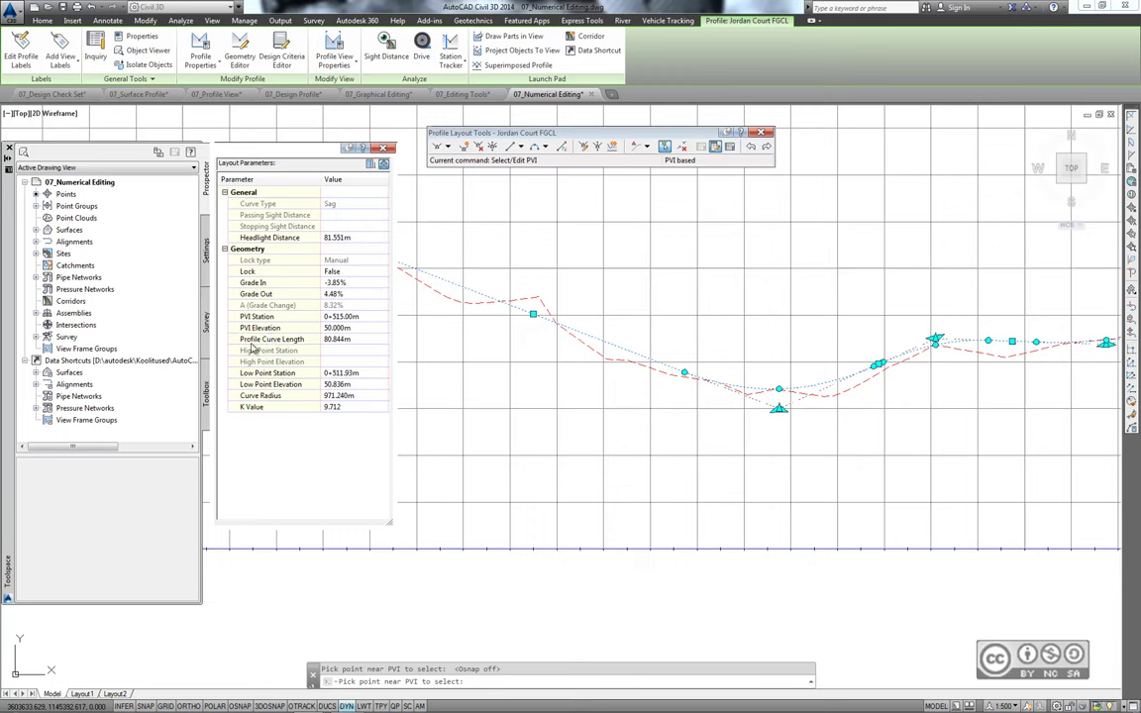
Set the sag curve length to 80 m and close the parameters panel.
left_click(322, 338)
type("80m")
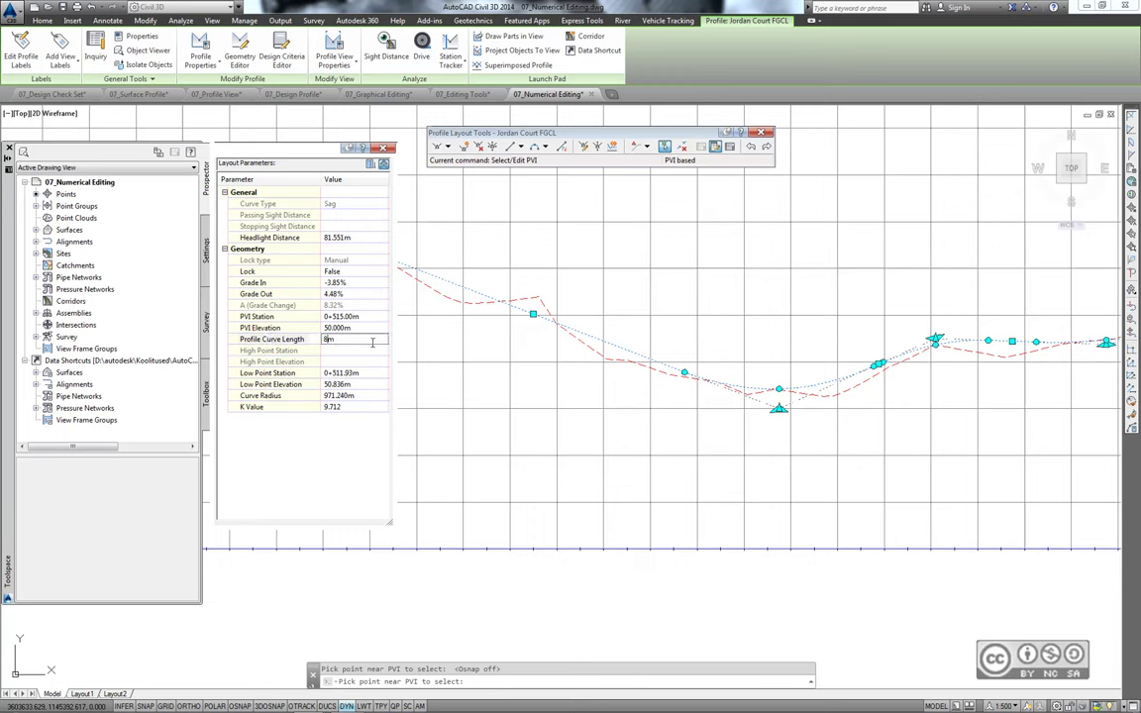
key("Return")
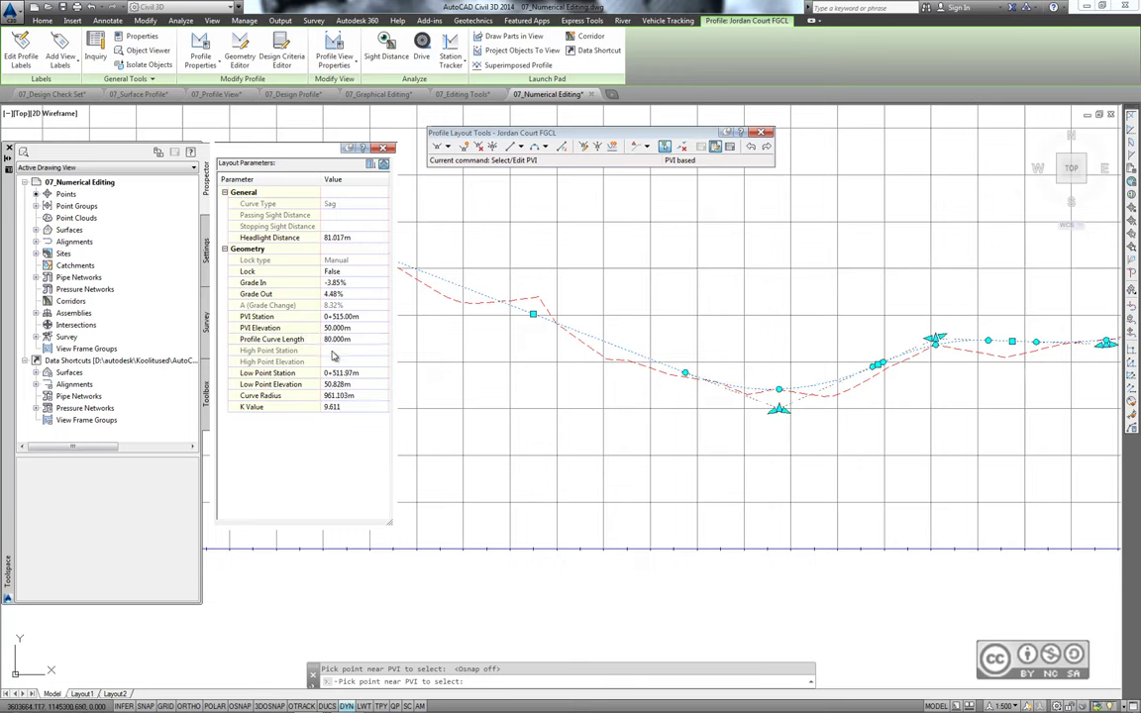
left_click(384, 148)
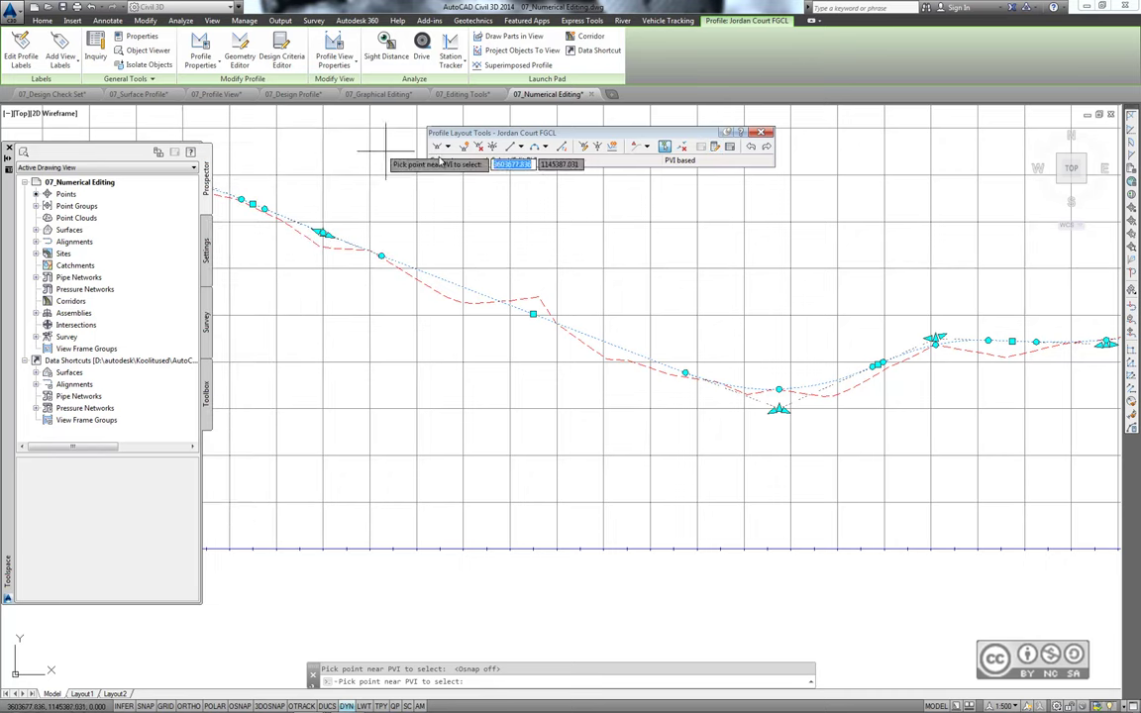
left_click(759, 132)
scroll(718, 241, "down", 2)
scroll(616, 255, "down", 2)
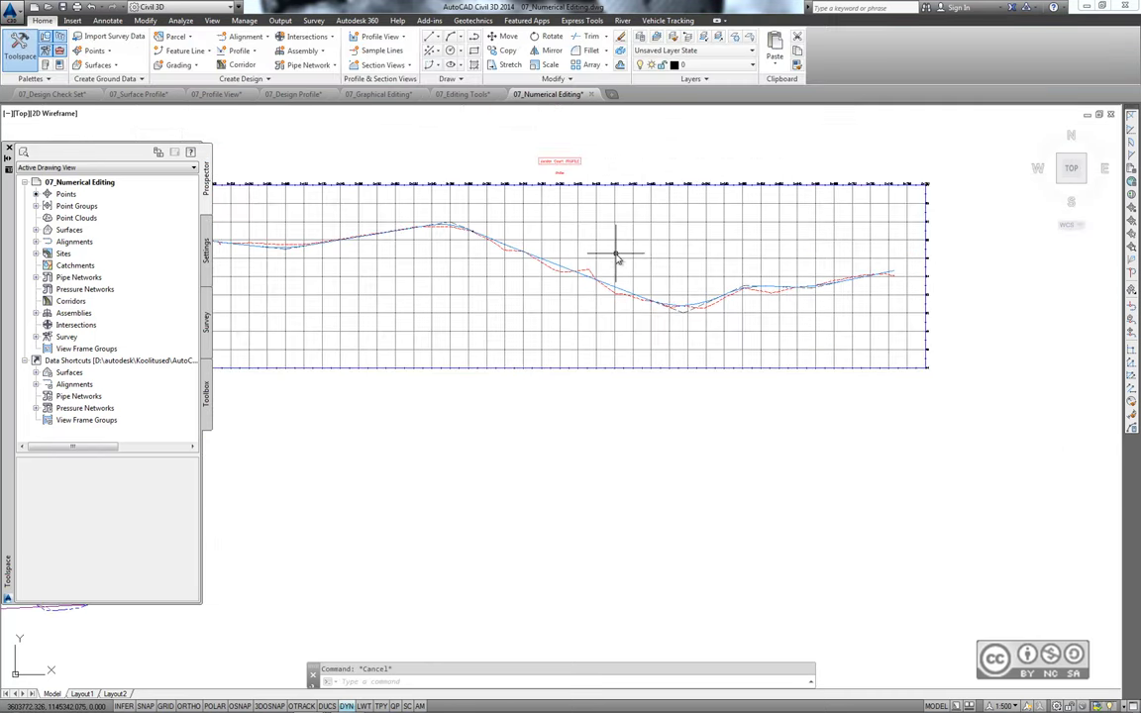
middle_click_drag(520, 288, 564, 368)
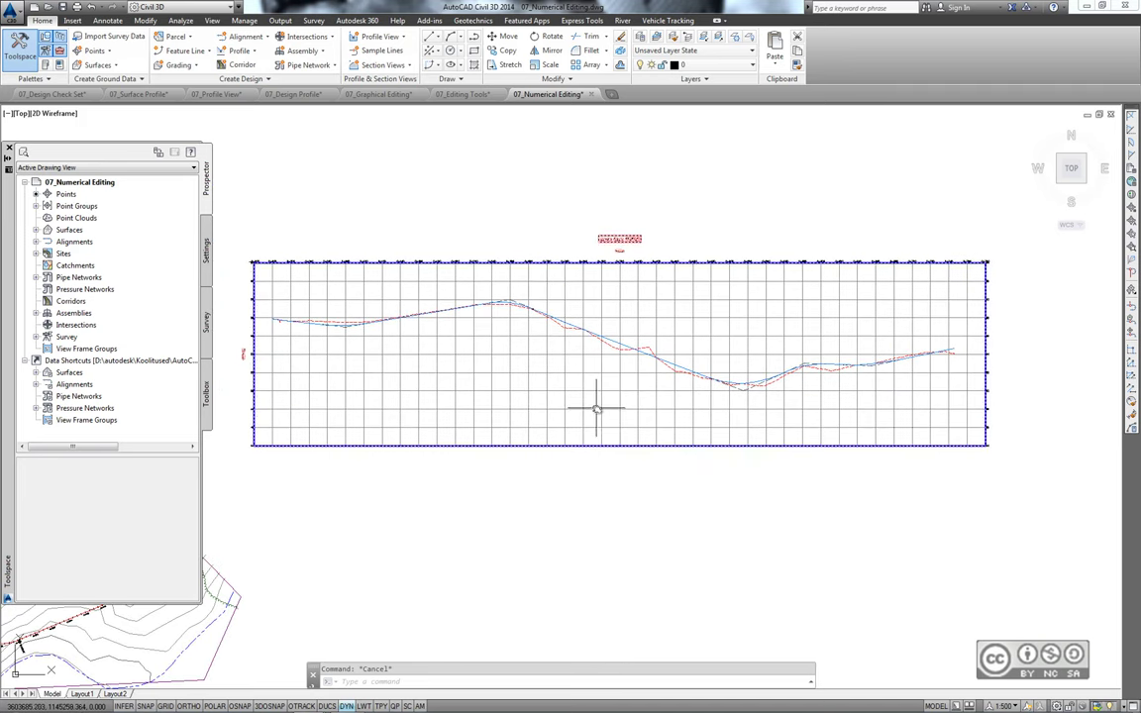
mouse_move(569, 364)
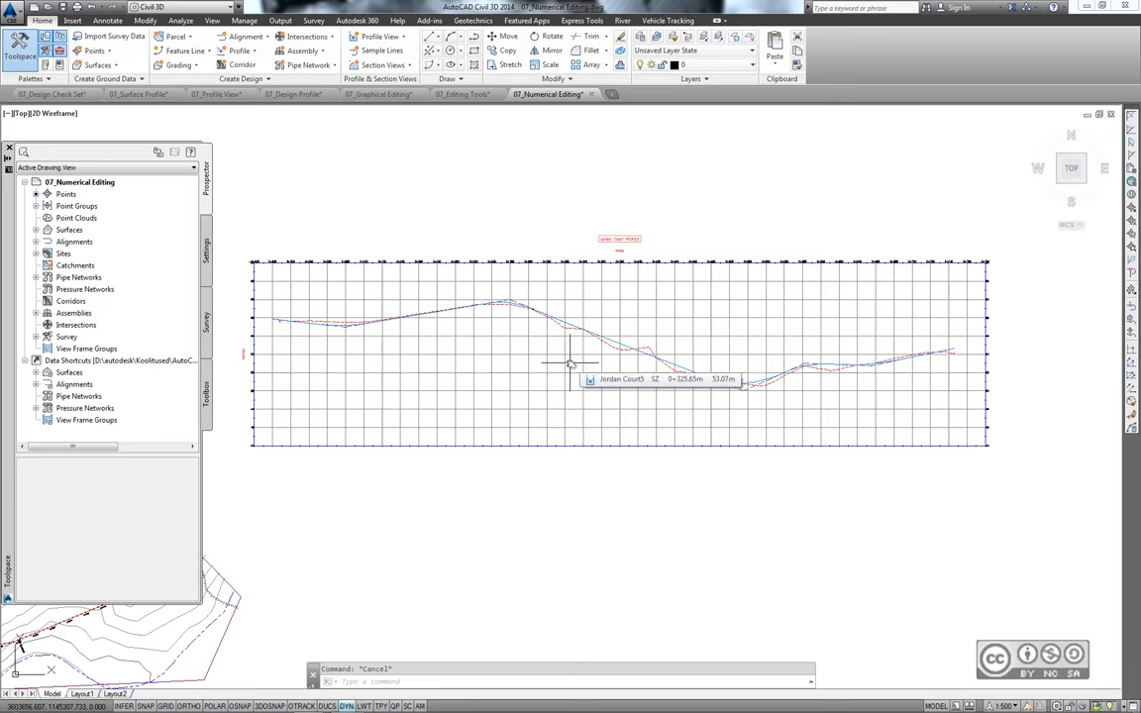
left_click(570, 363)
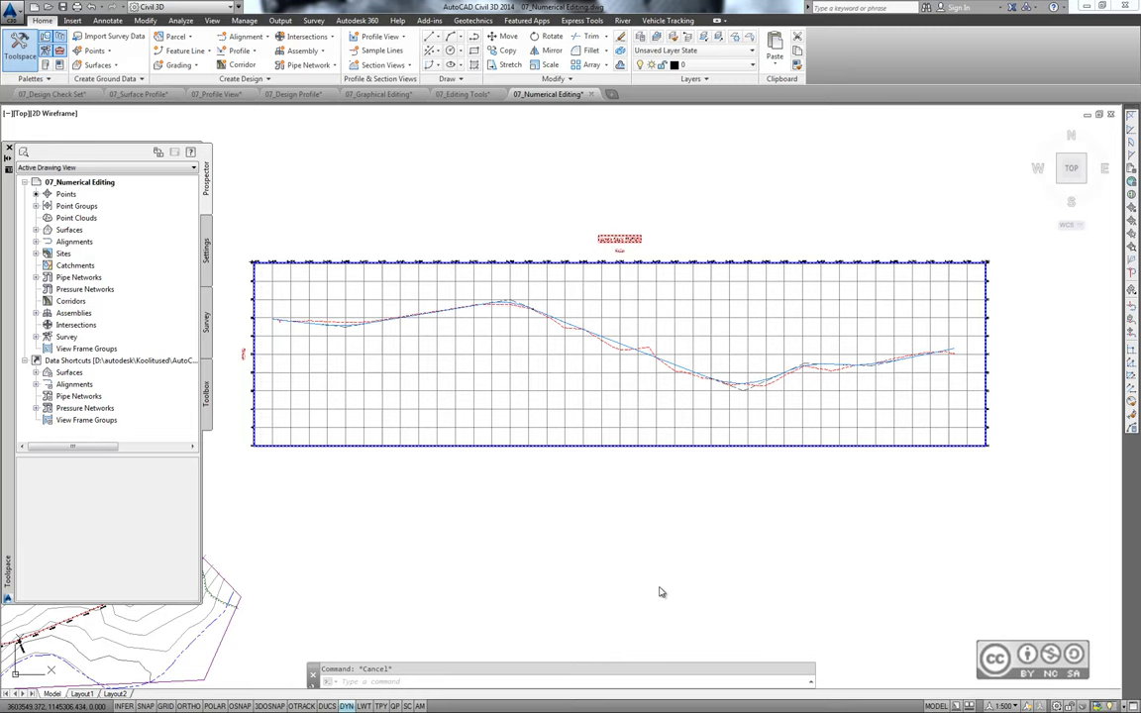
key("Escape")
Open the drawing 07_Design Check Set.dwg.
left_click(47, 7)
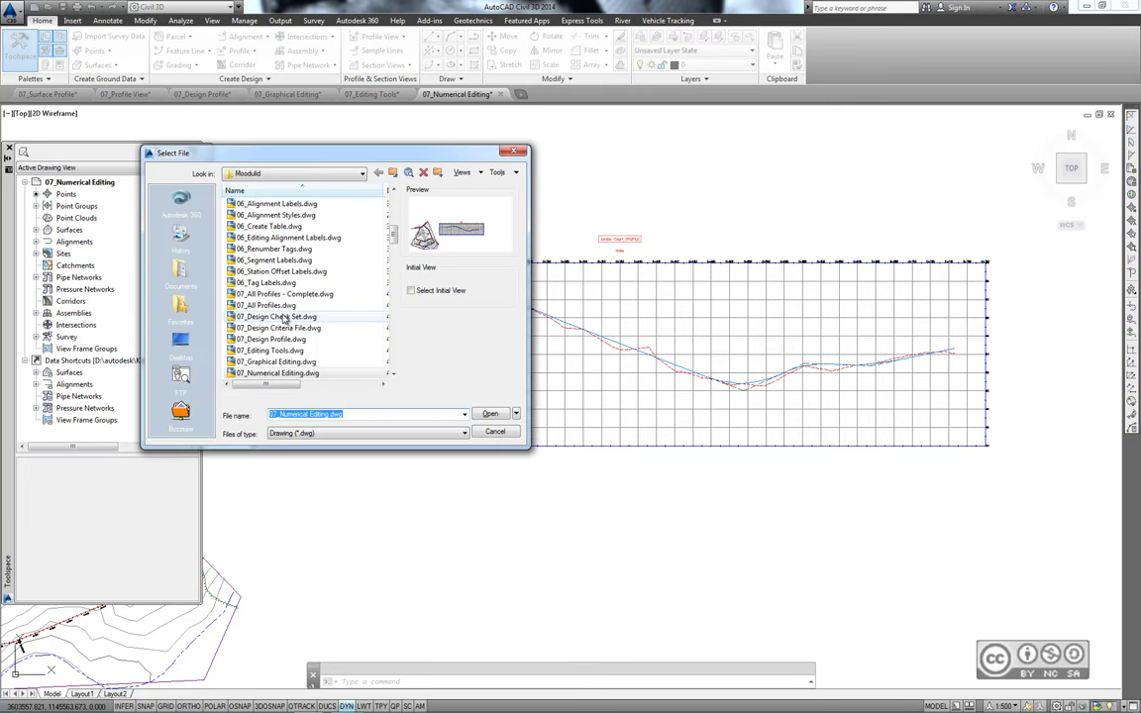
left_click(282, 316)
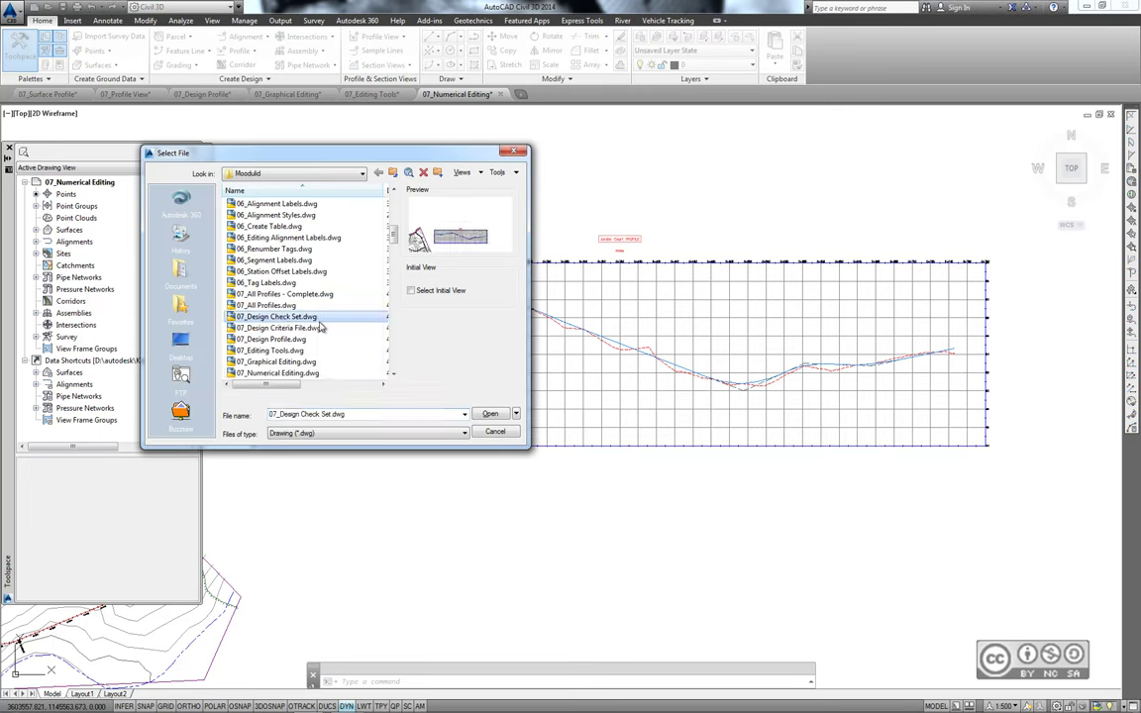
left_click(492, 414)
scroll(623, 365, "up", 3)
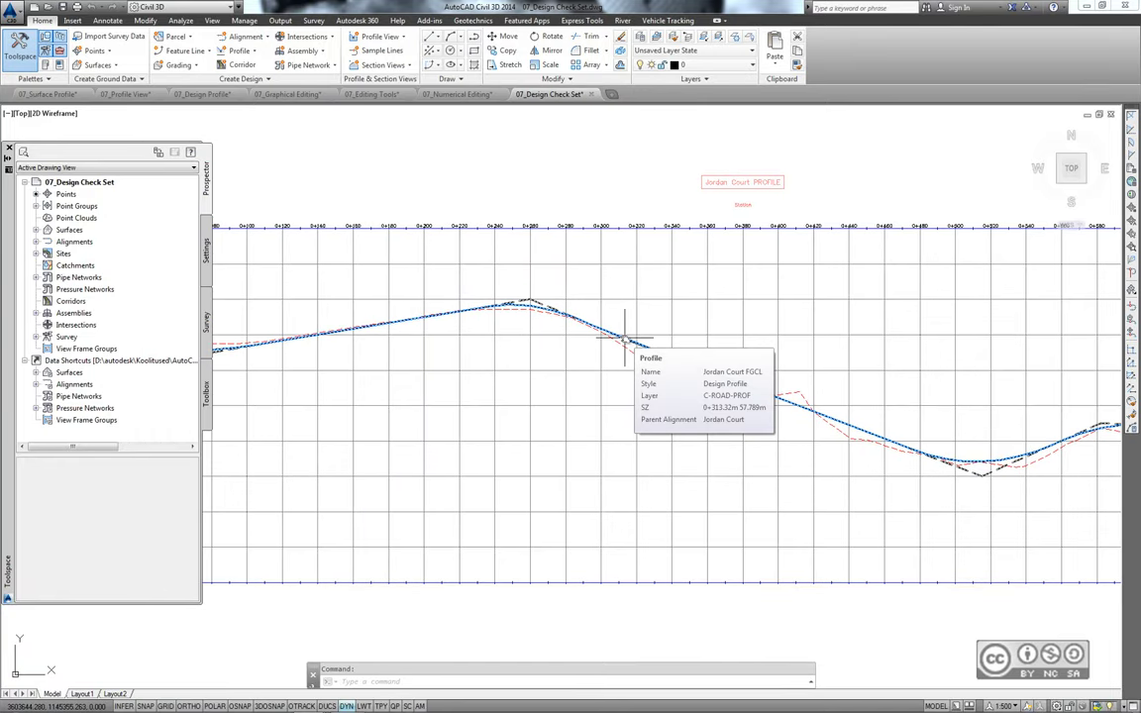
Enable criteria-based design on Jordan Court FGCL with the Subdivision design check set.
left_click(625, 337)
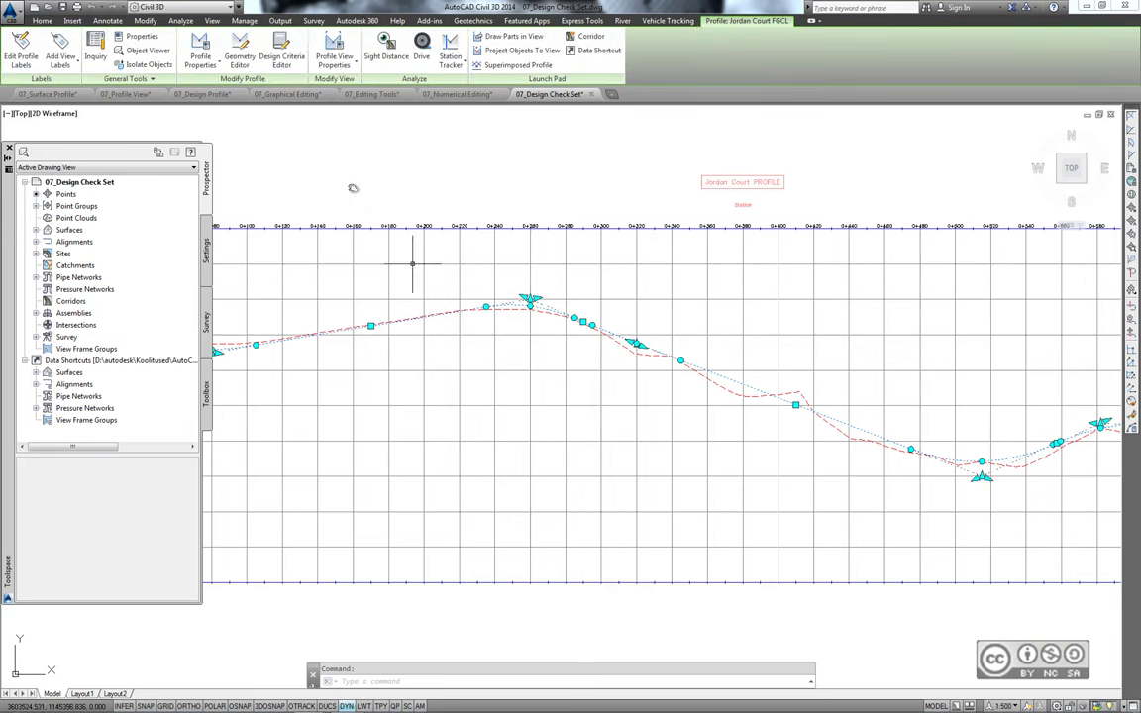
left_click(202, 54)
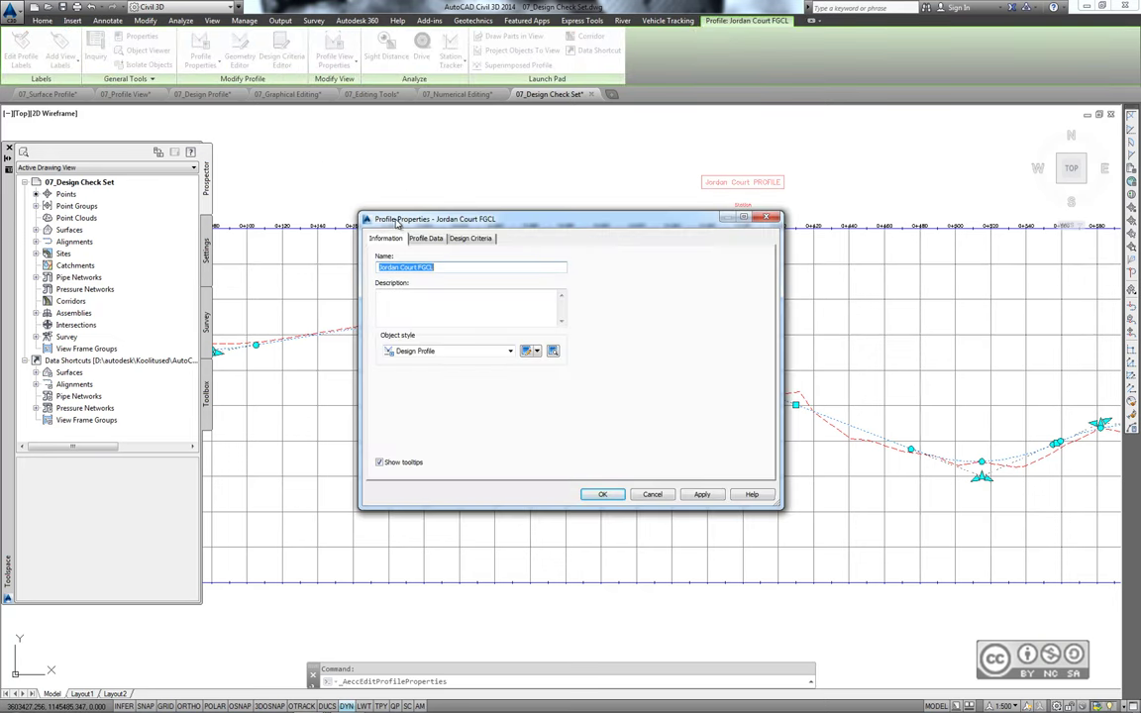
left_click(468, 238)
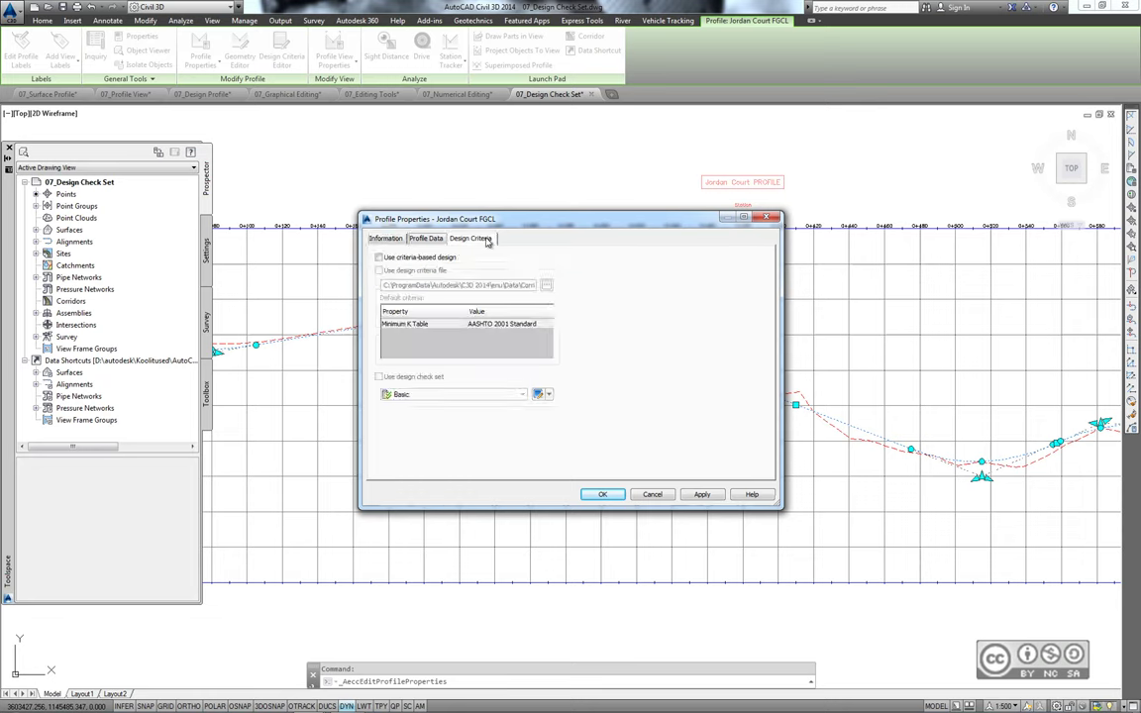
left_click(378, 257)
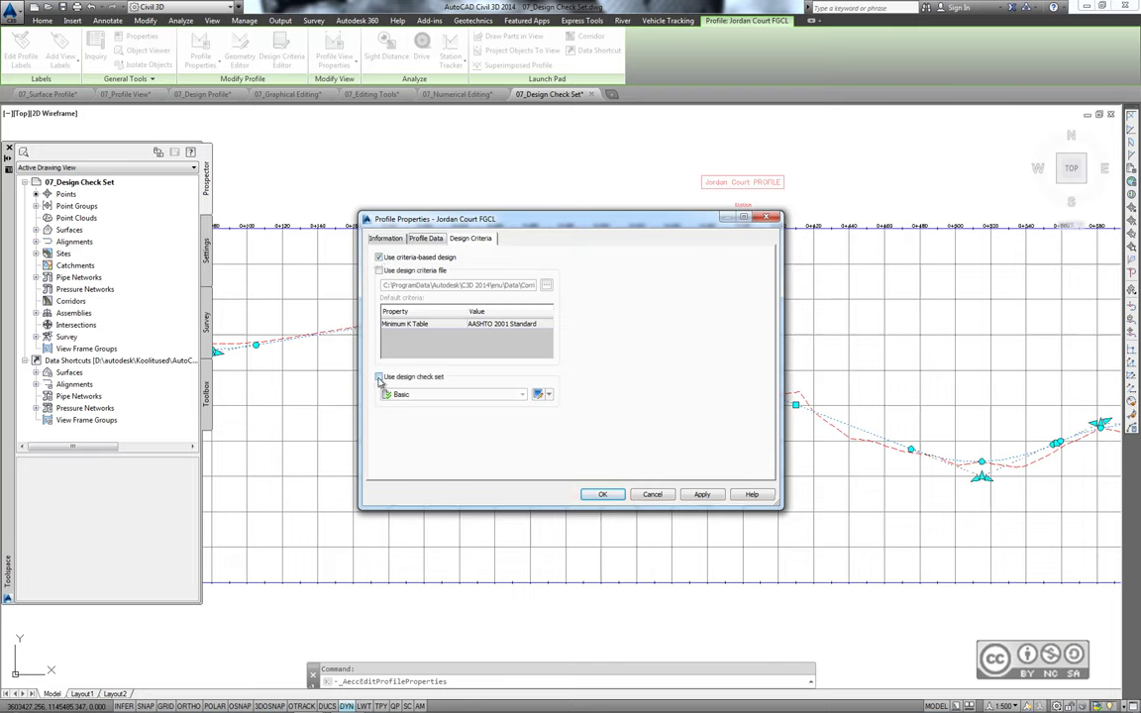
left_click(378, 377)
left_click(522, 394)
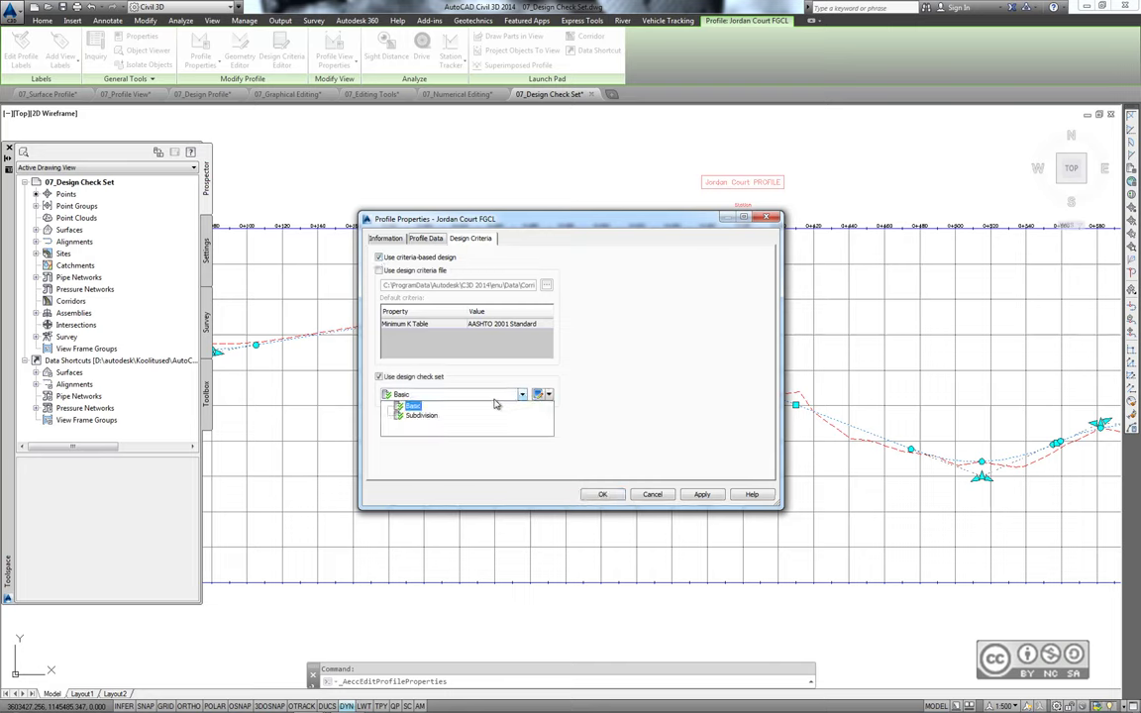
left_click(423, 415)
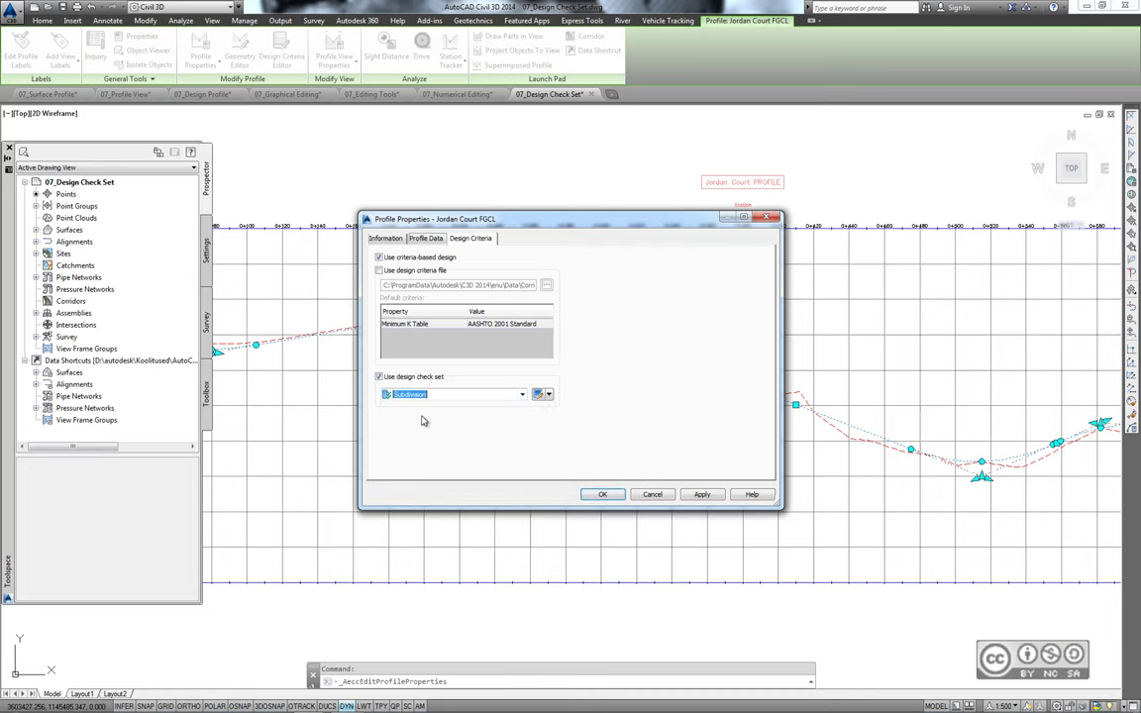
left_click(603, 494)
left_click(830, 415)
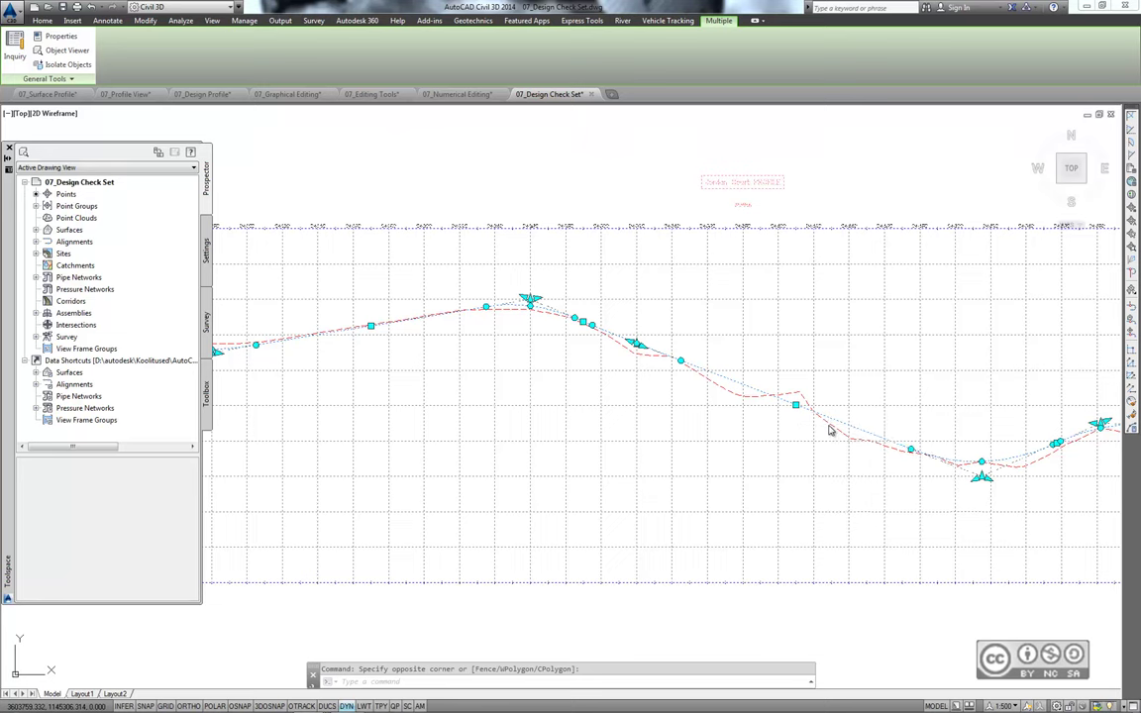
Zoom to the warning symbols and move the PVI near the grade violation upward.
key("Escape")
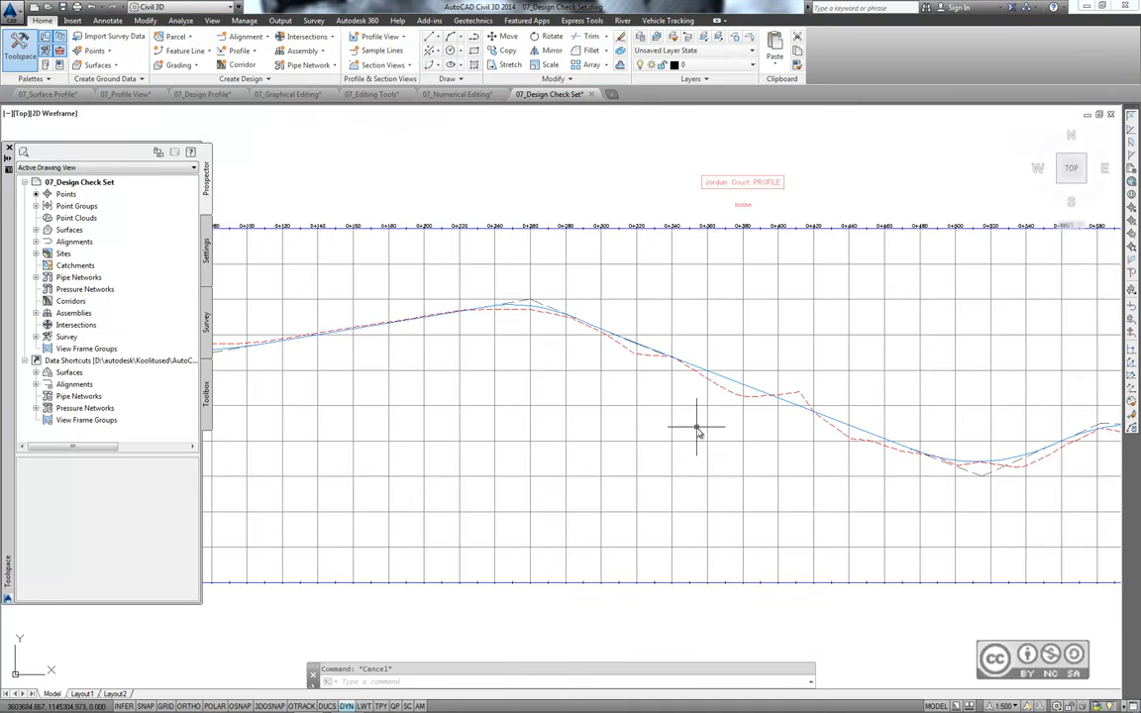
scroll(693, 426, "down", 3)
scroll(761, 398, "down", 2)
scroll(760, 398, "up", 1)
scroll(759, 397, "up", 2)
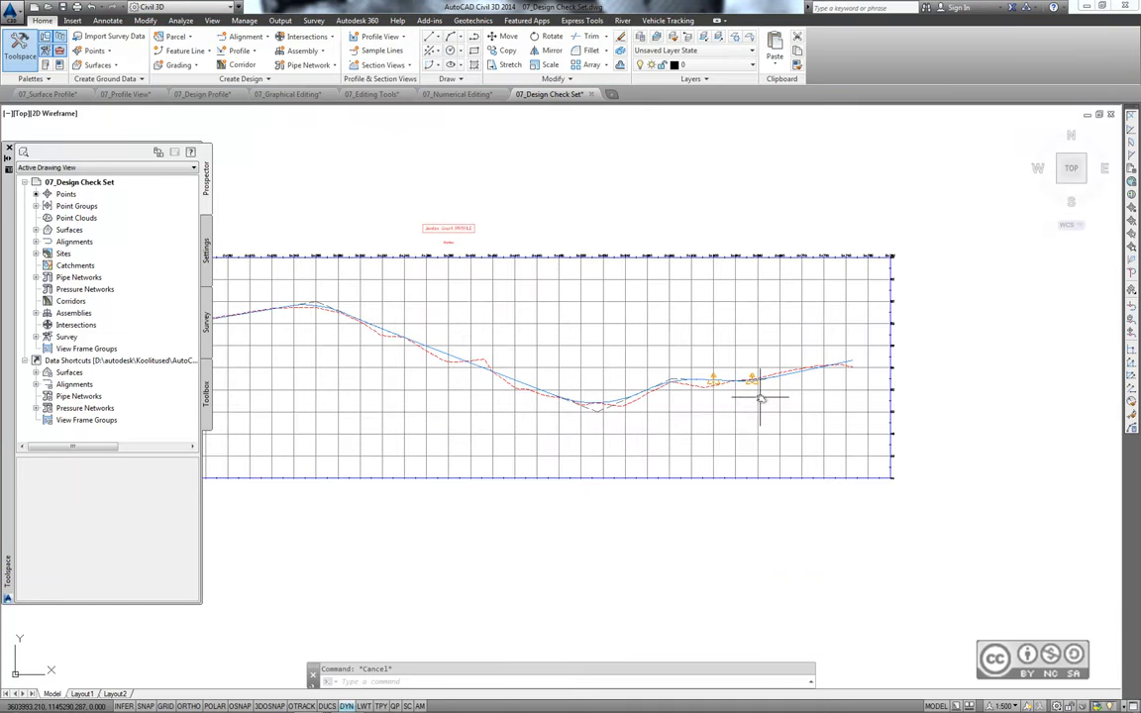
scroll(755, 396, "up", 1)
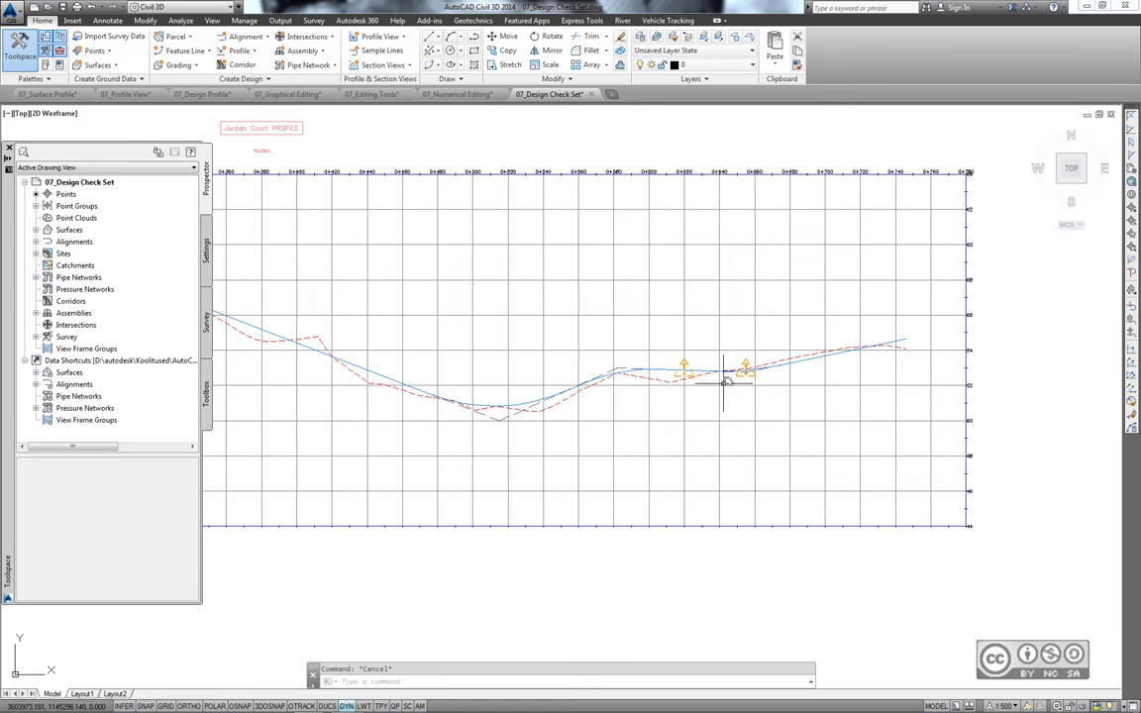
scroll(754, 396, "up", 1)
scroll(756, 395, "up", 1)
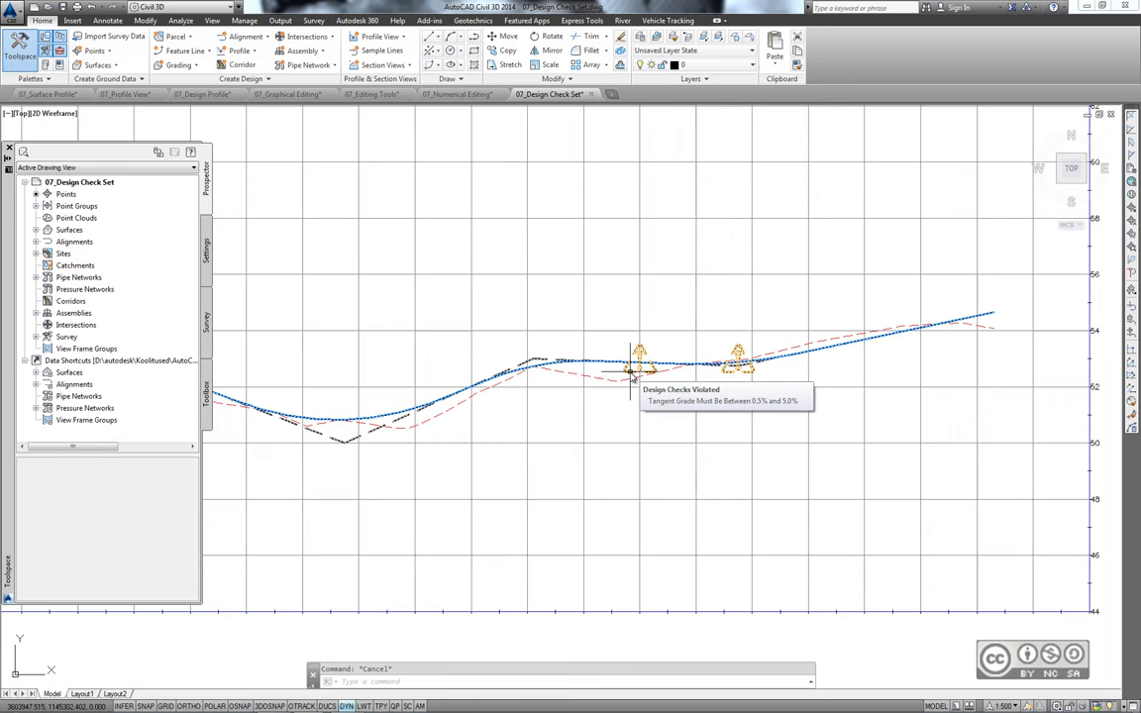
left_click(554, 363)
double_click(555, 364)
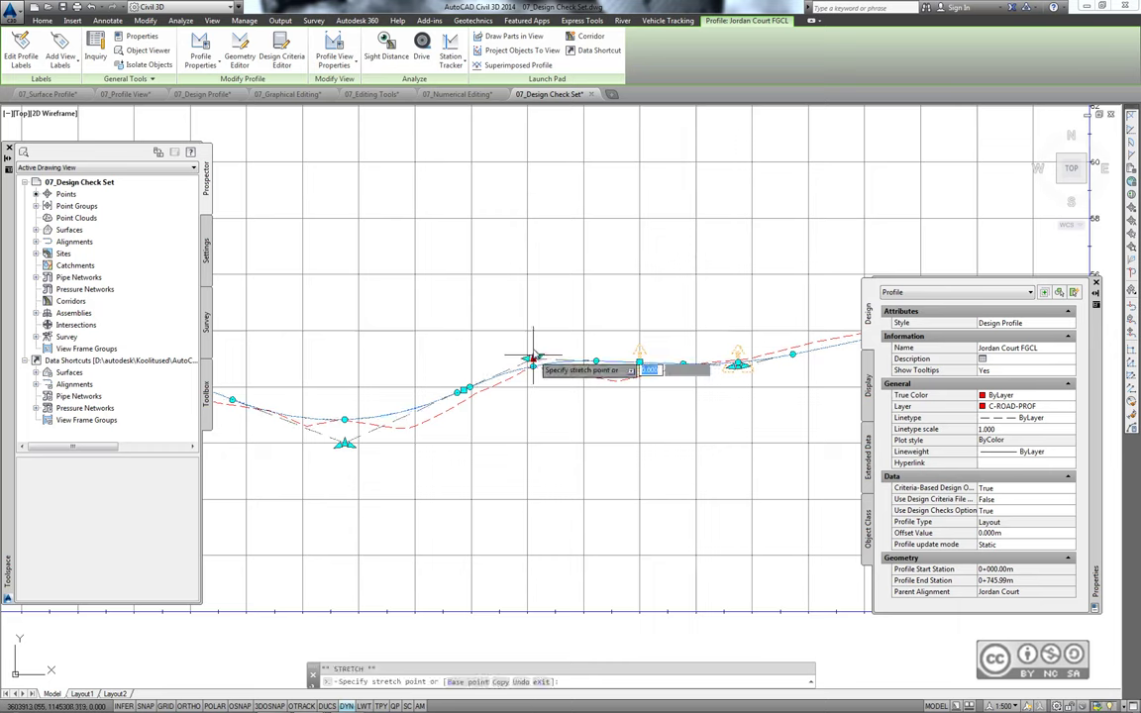
left_click(532, 358)
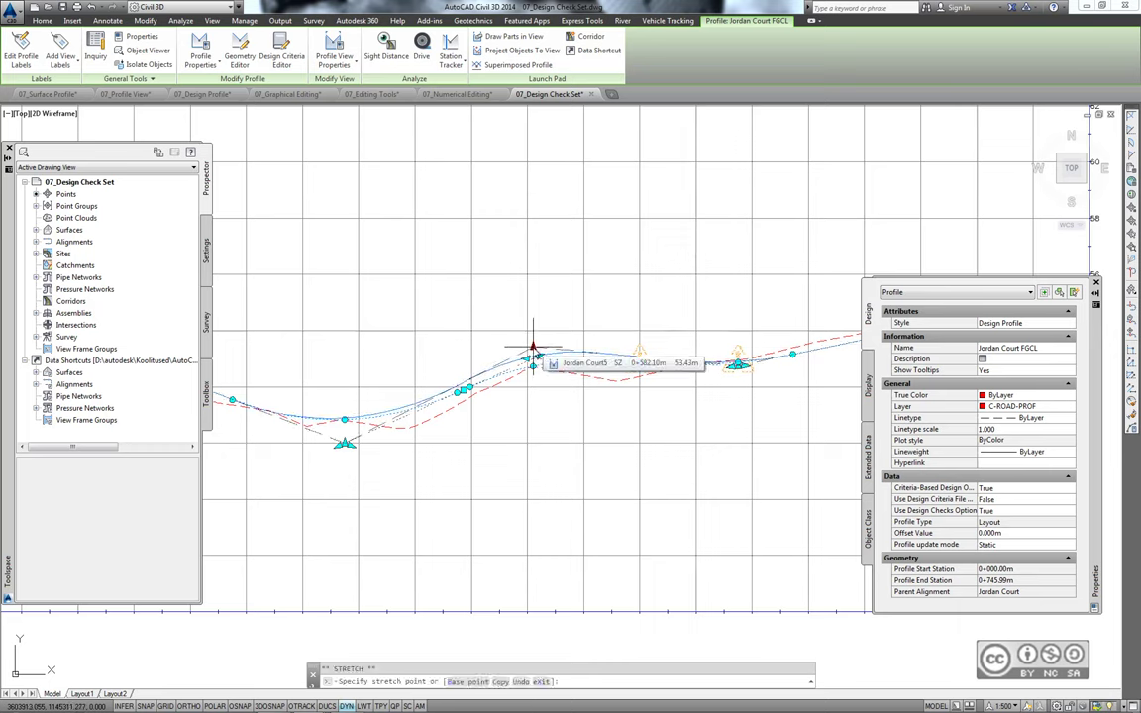
left_click(532, 346)
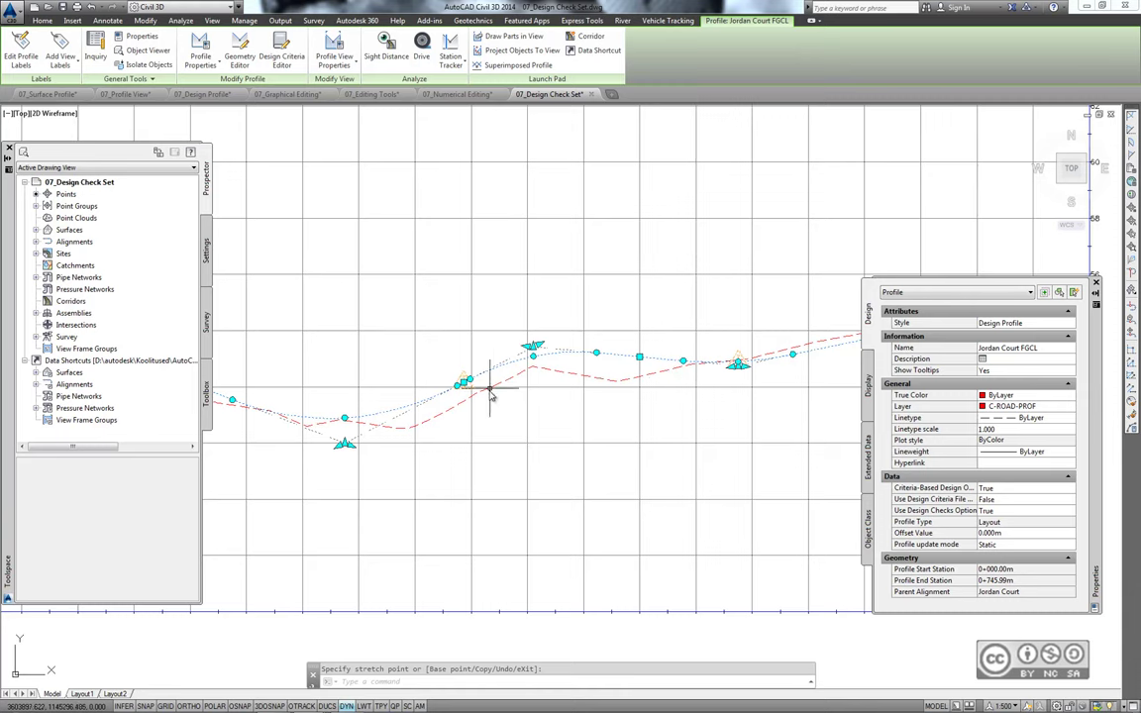
key("Escape")
key("Escape")
mouse_move(532, 347)
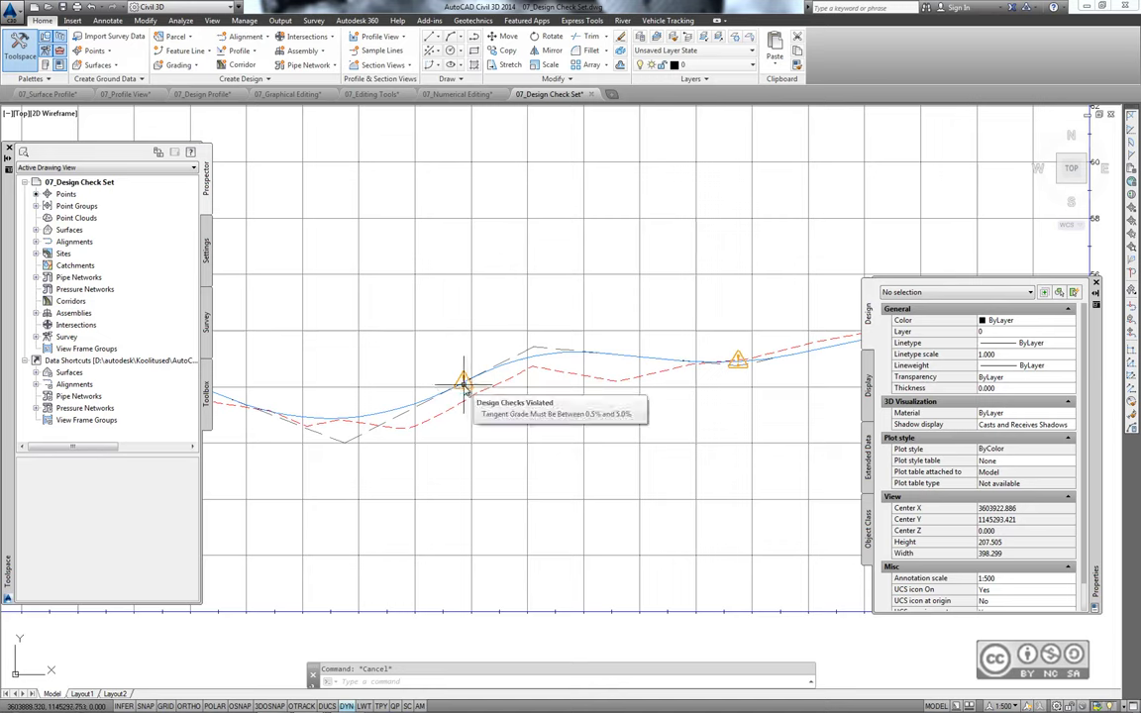
Drag the crest PVI's grip to a new position on the profile.
left_click(517, 363)
left_click(532, 348)
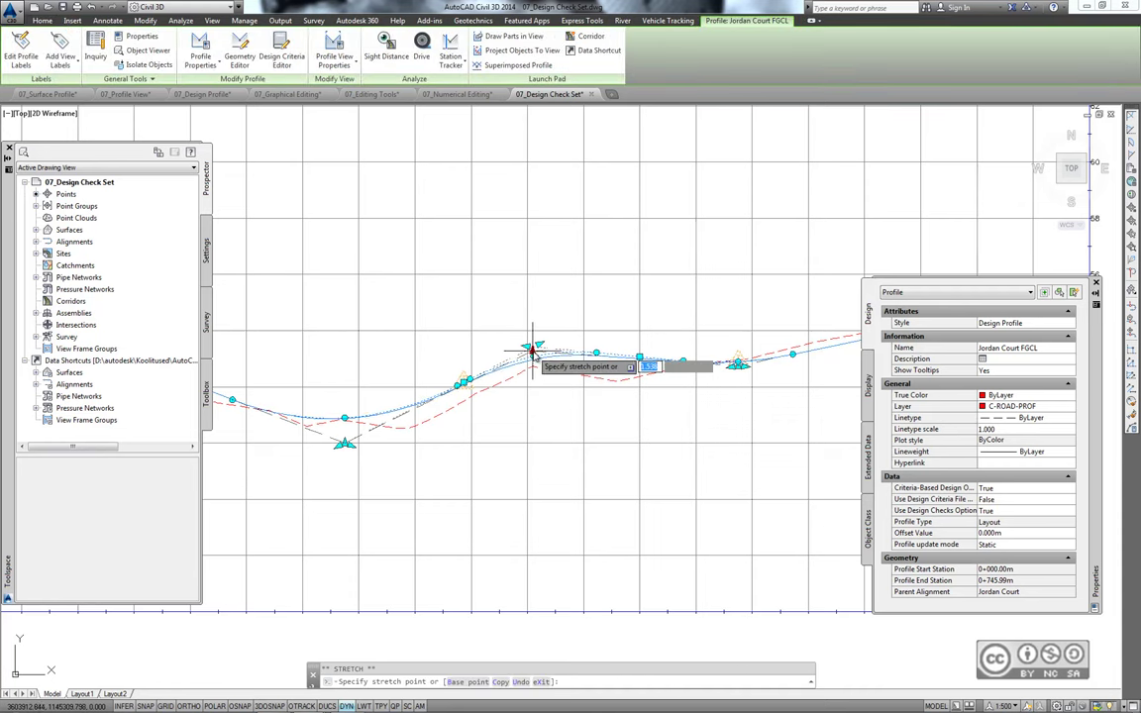
left_click(533, 350)
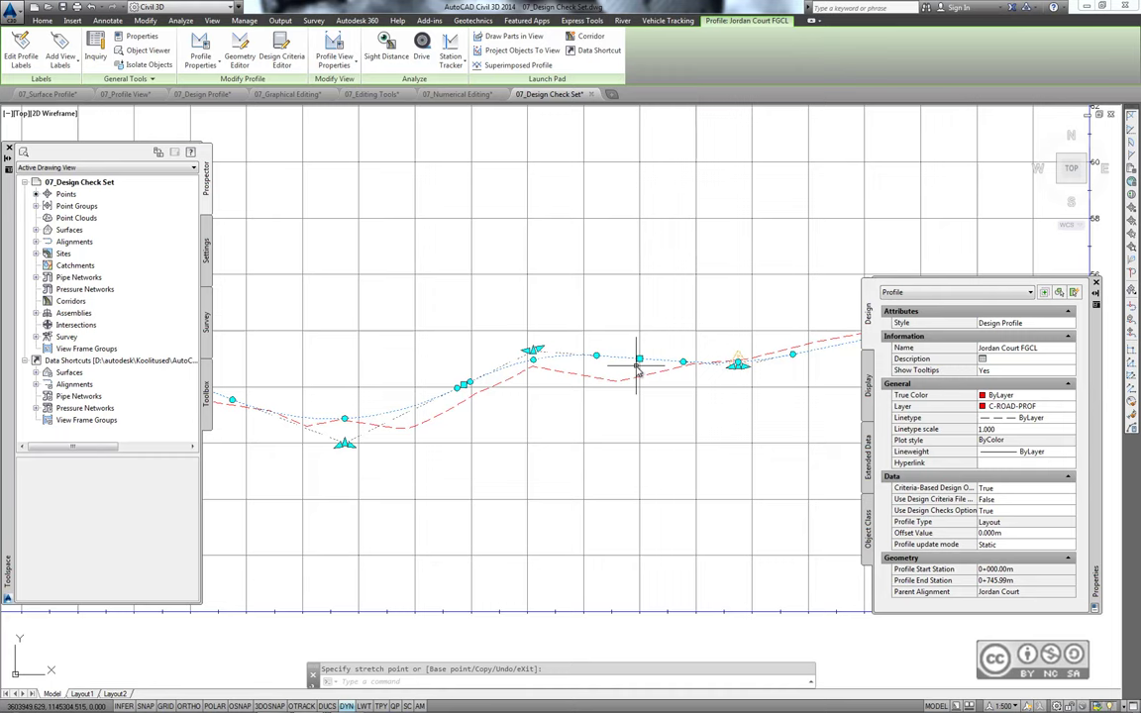
left_click(470, 391)
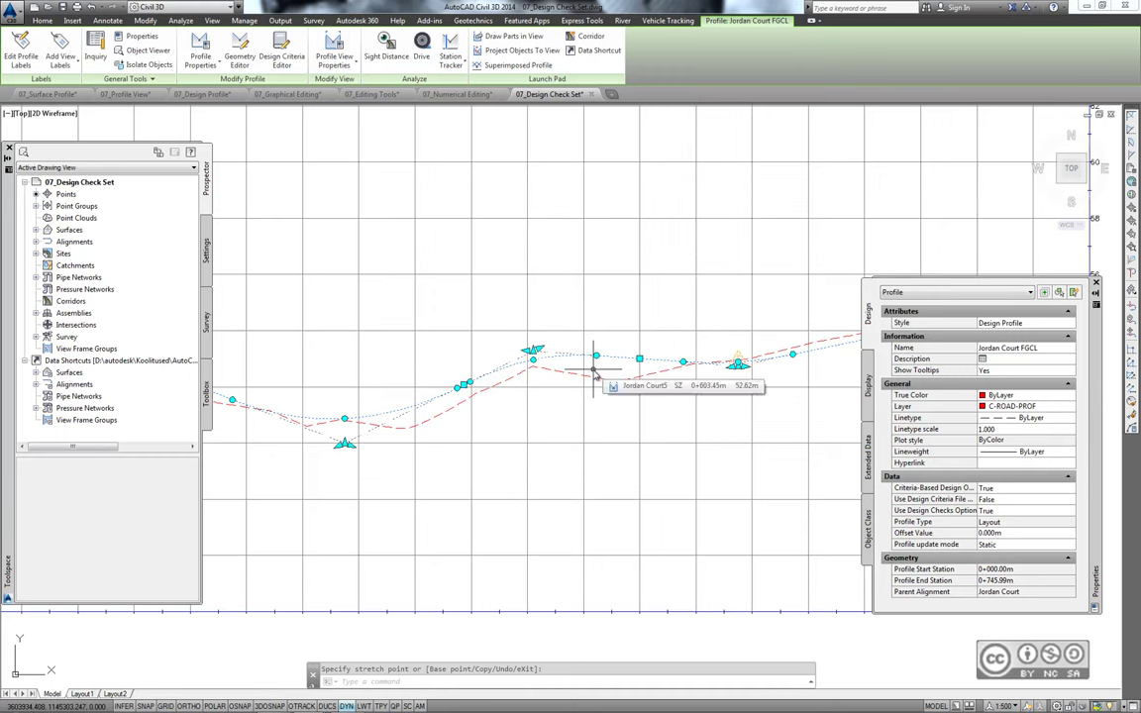
left_click(610, 373)
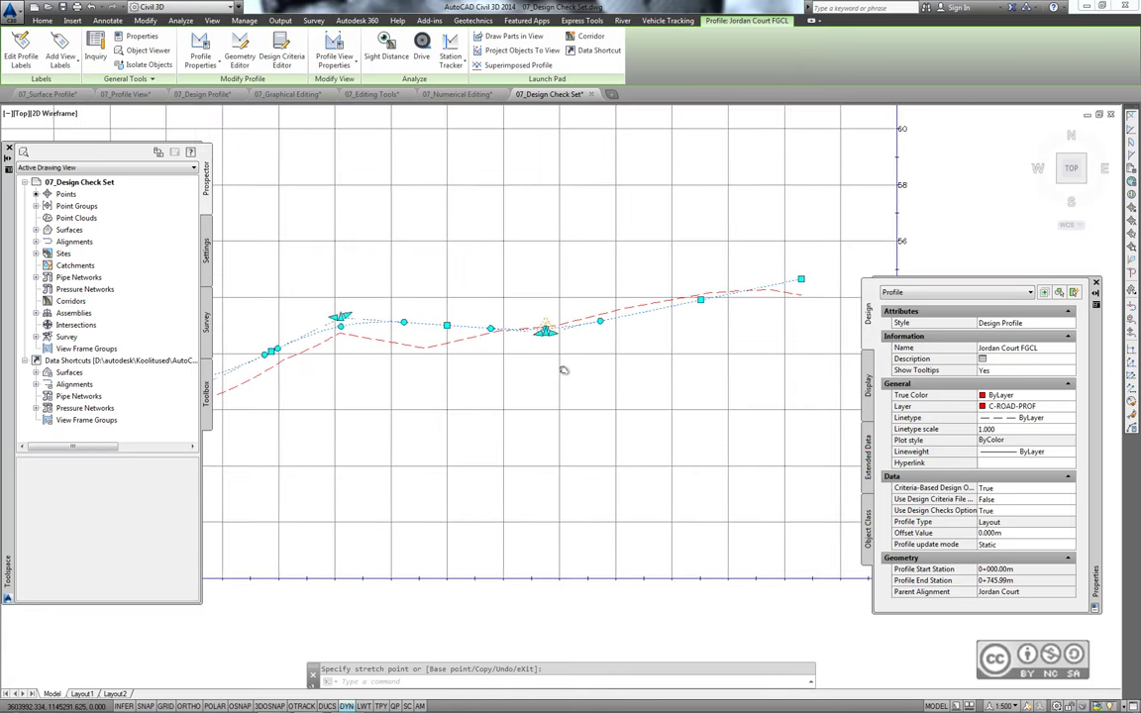
key("Escape")
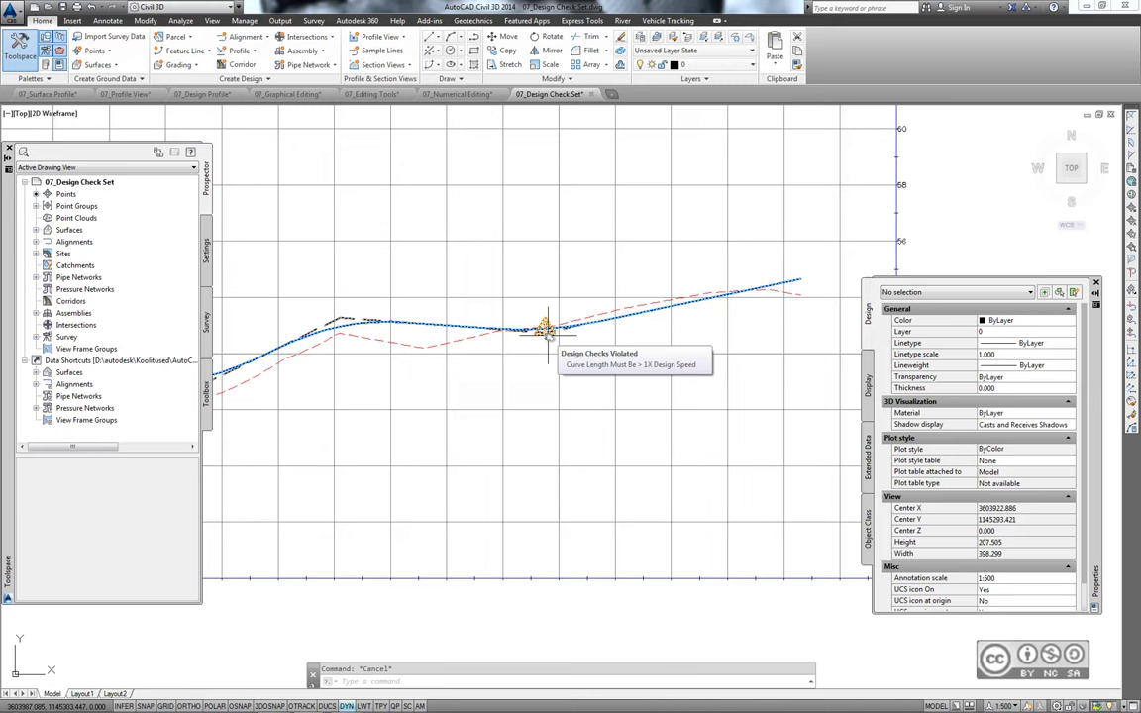
Move the PVI near station 0+680 to a new station.
left_click(573, 327)
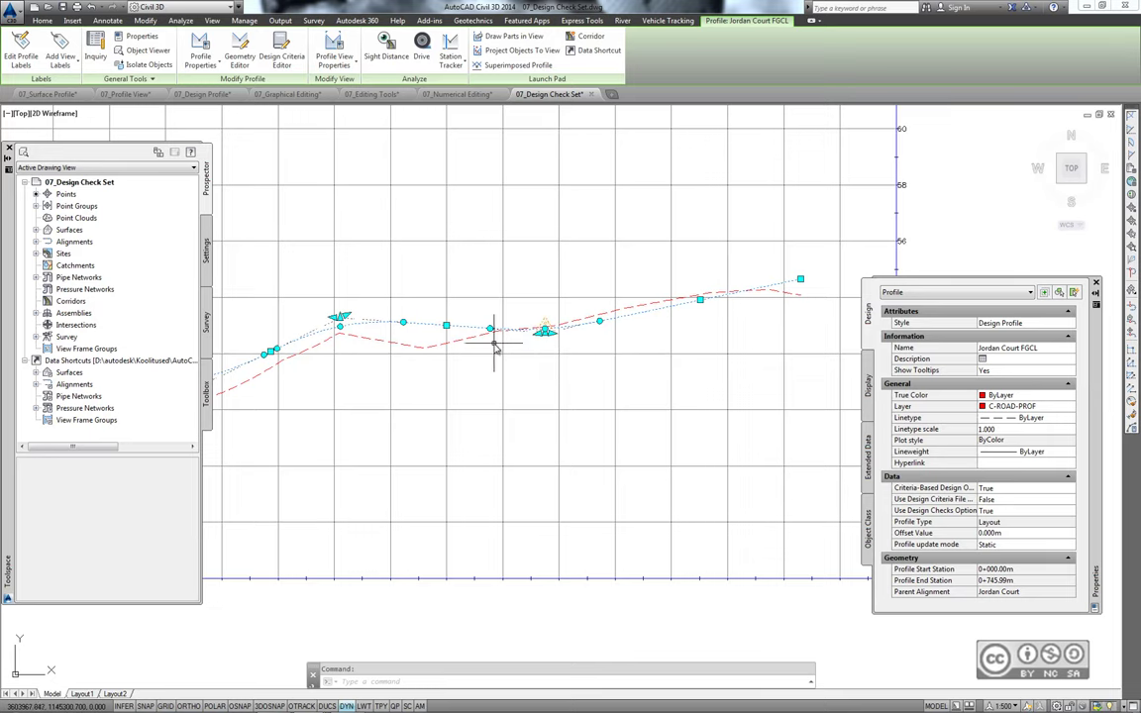
left_click(599, 322)
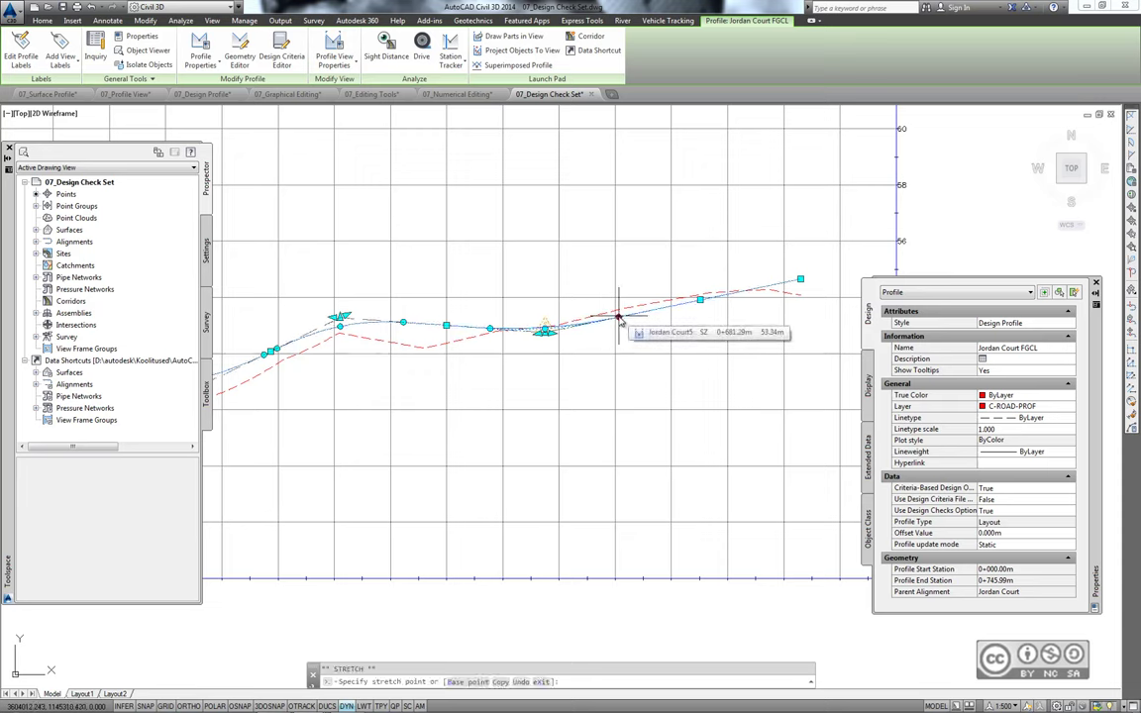
left_click(618, 317)
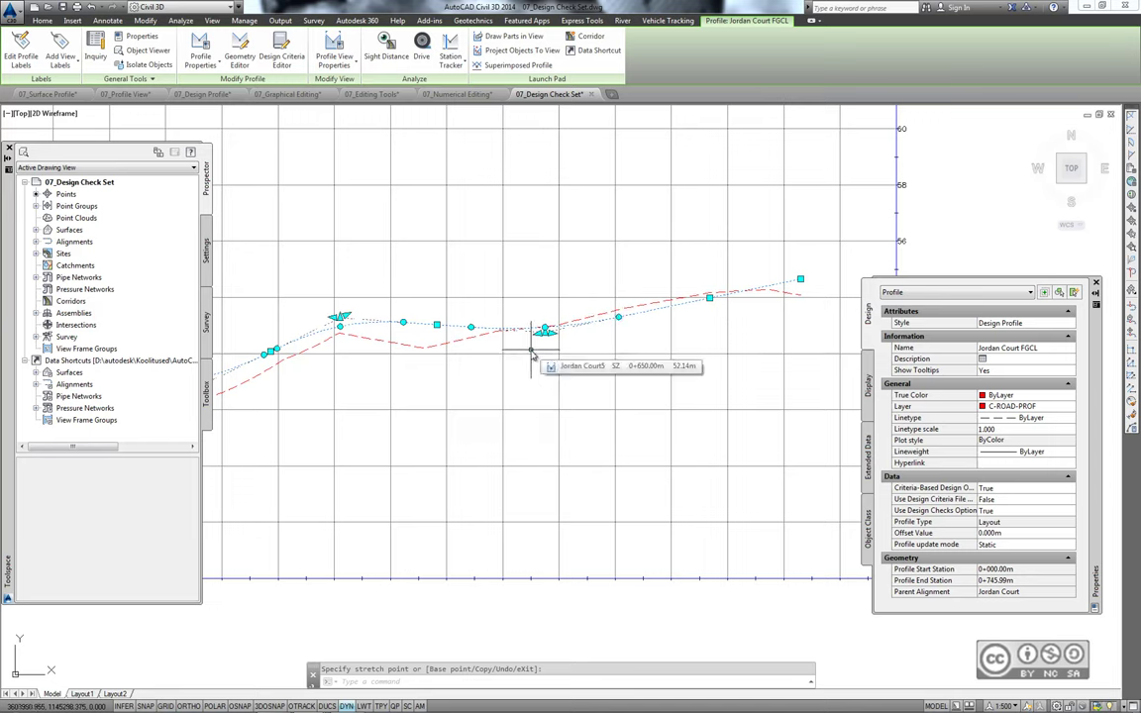
key("Escape")
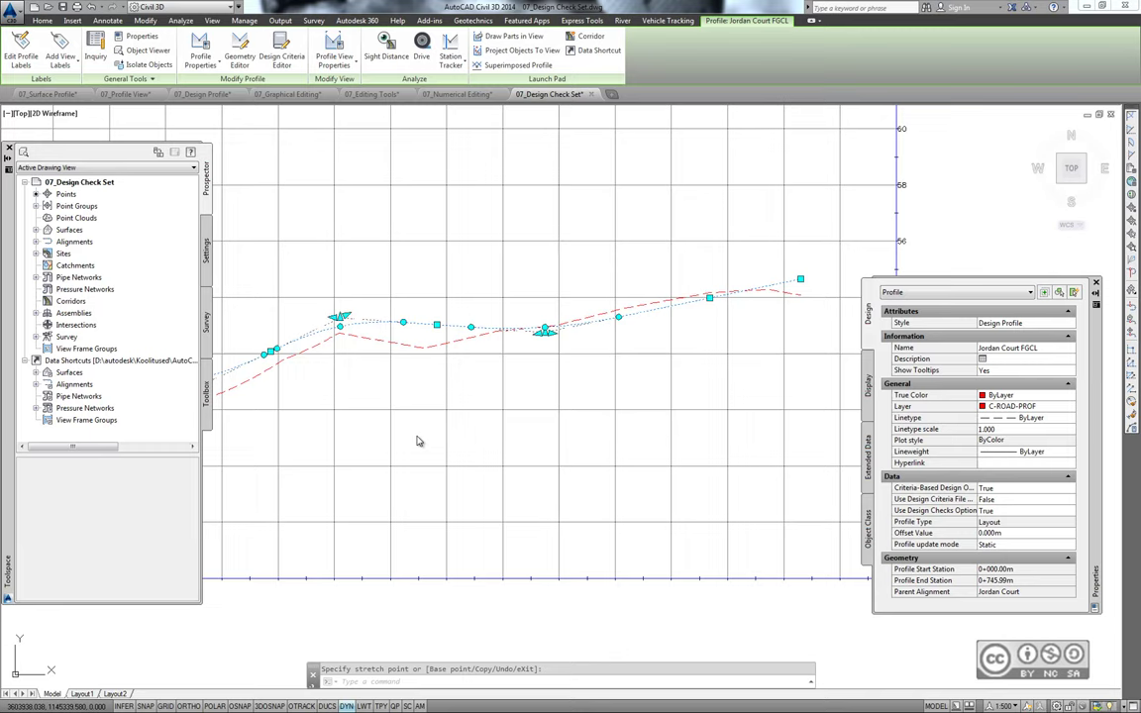
Open 07_Design Criteria File.dwg and select the Jordan Court FGCL profile.
left_click(45, 7)
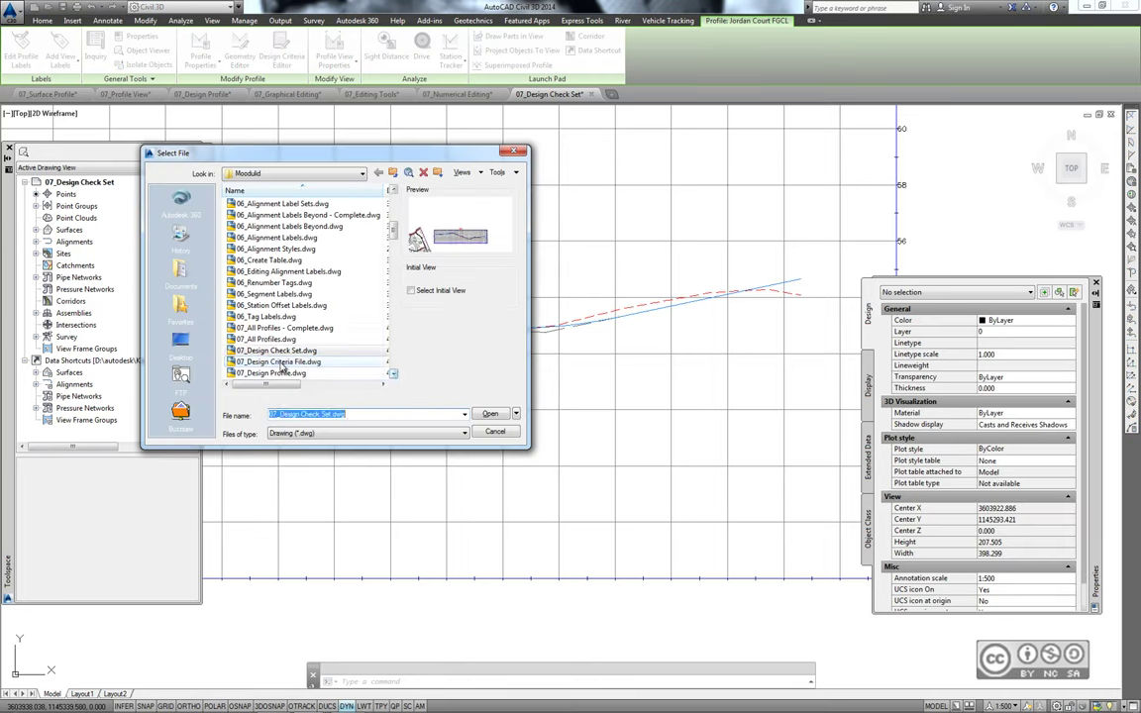
left_click(282, 364)
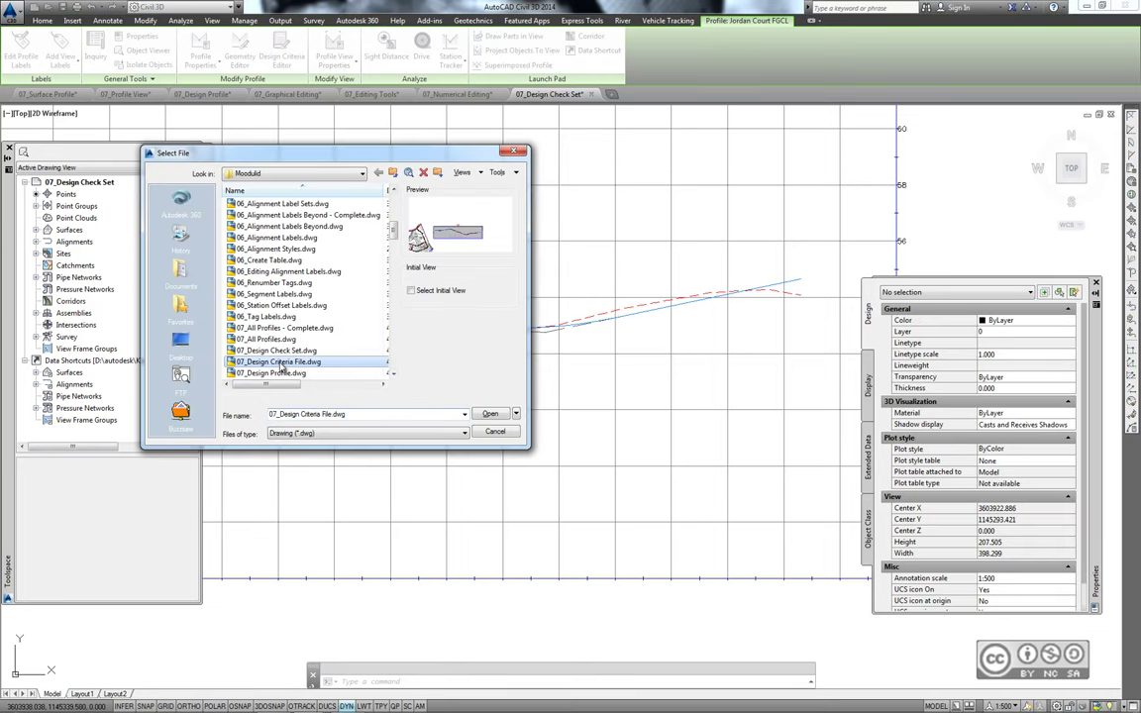
left_click(491, 415)
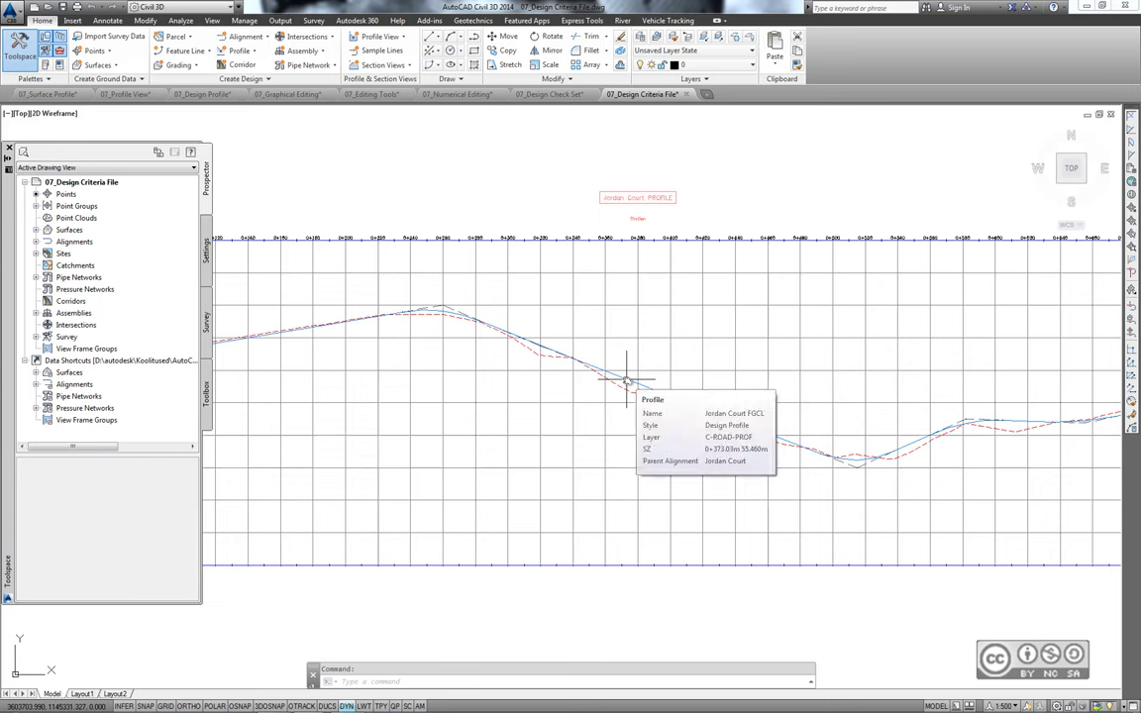
left_click(626, 379)
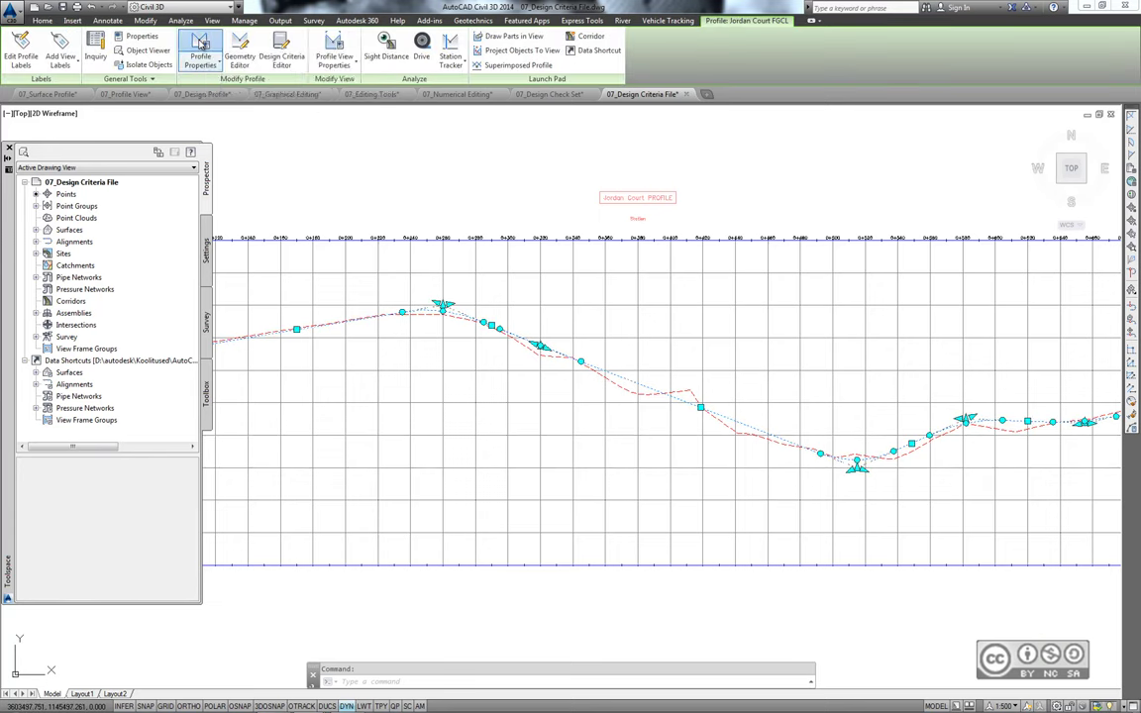
In Profile Properties, enable criteria-based design using the Metric (2004) Roadway Design Standards criteria file.
left_click(200, 43)
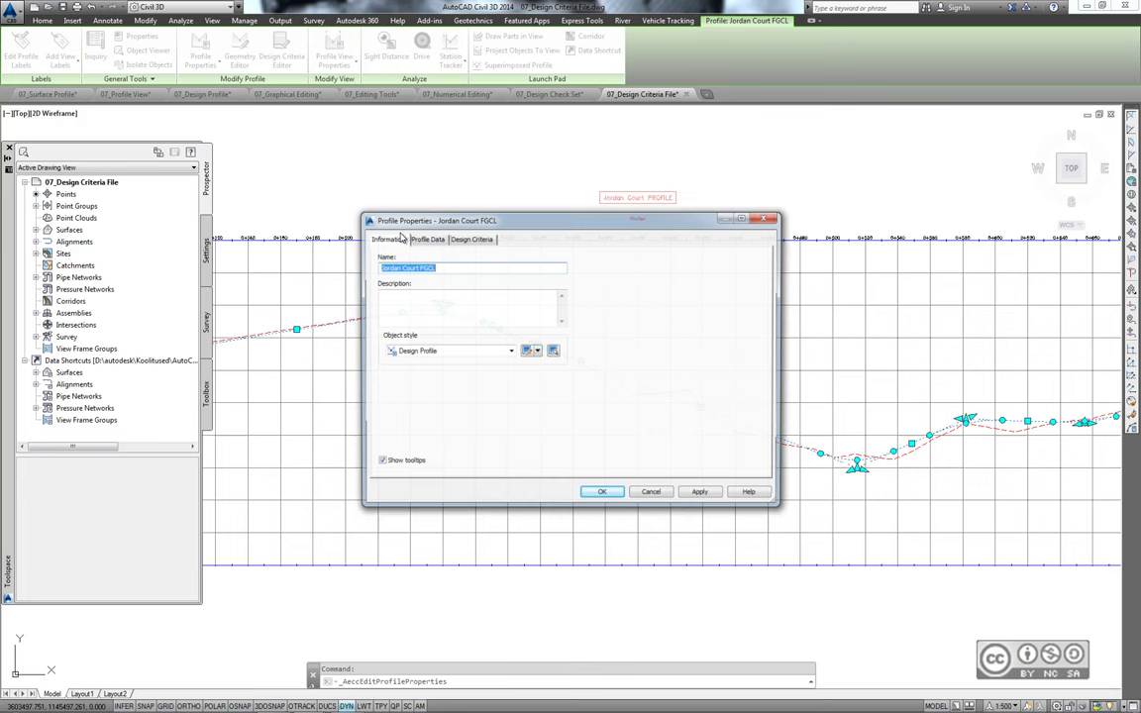
left_click(473, 240)
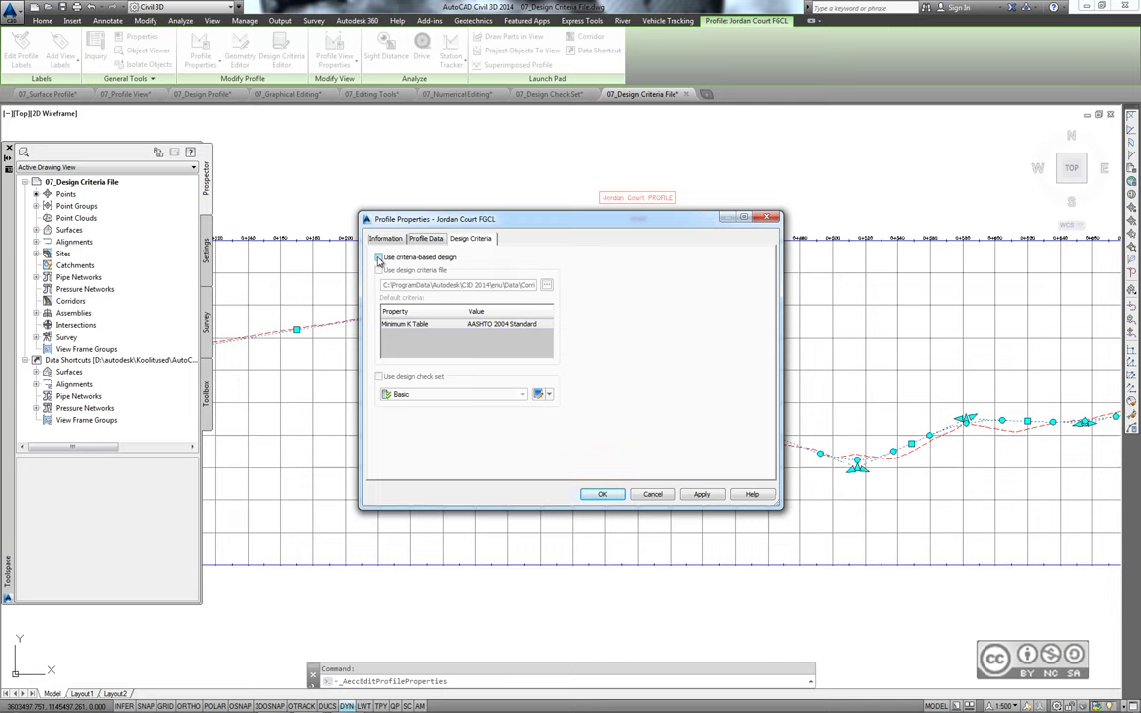
left_click(378, 258)
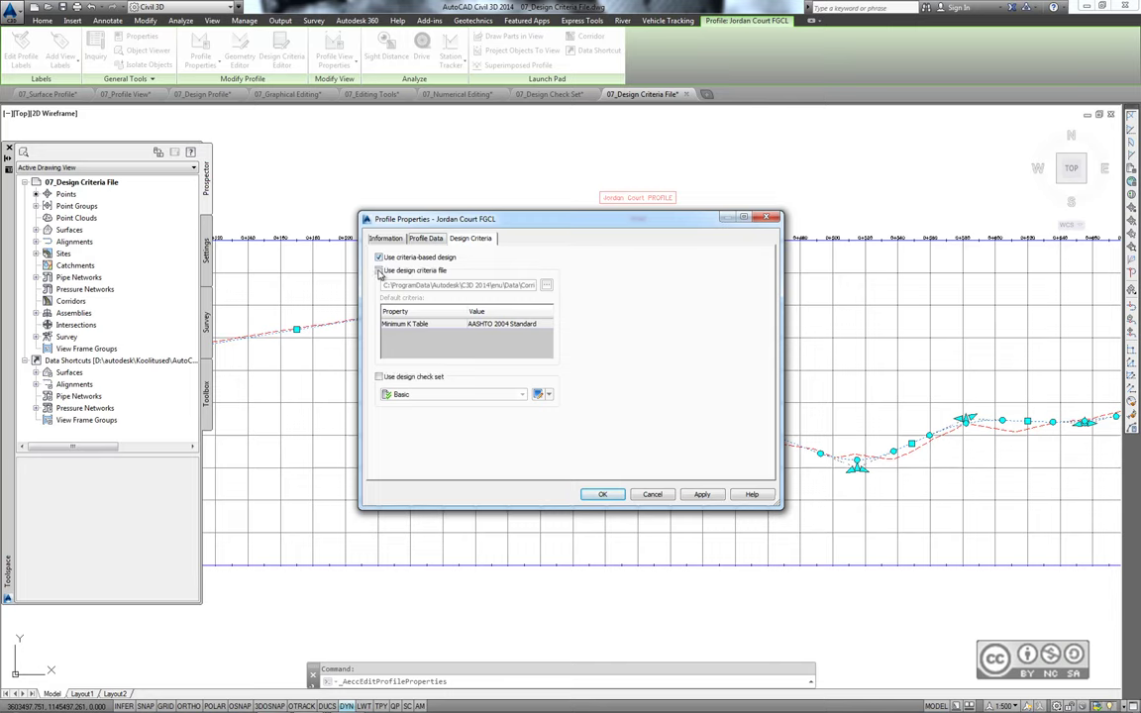
left_click(379, 270)
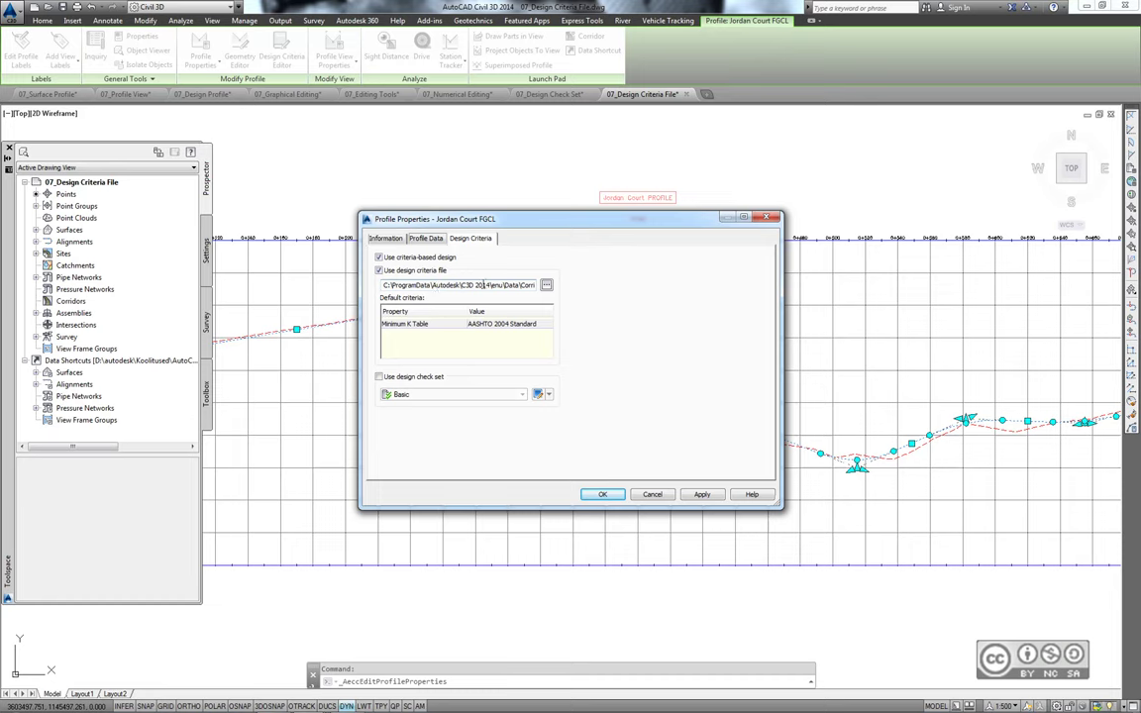
left_click(545, 287)
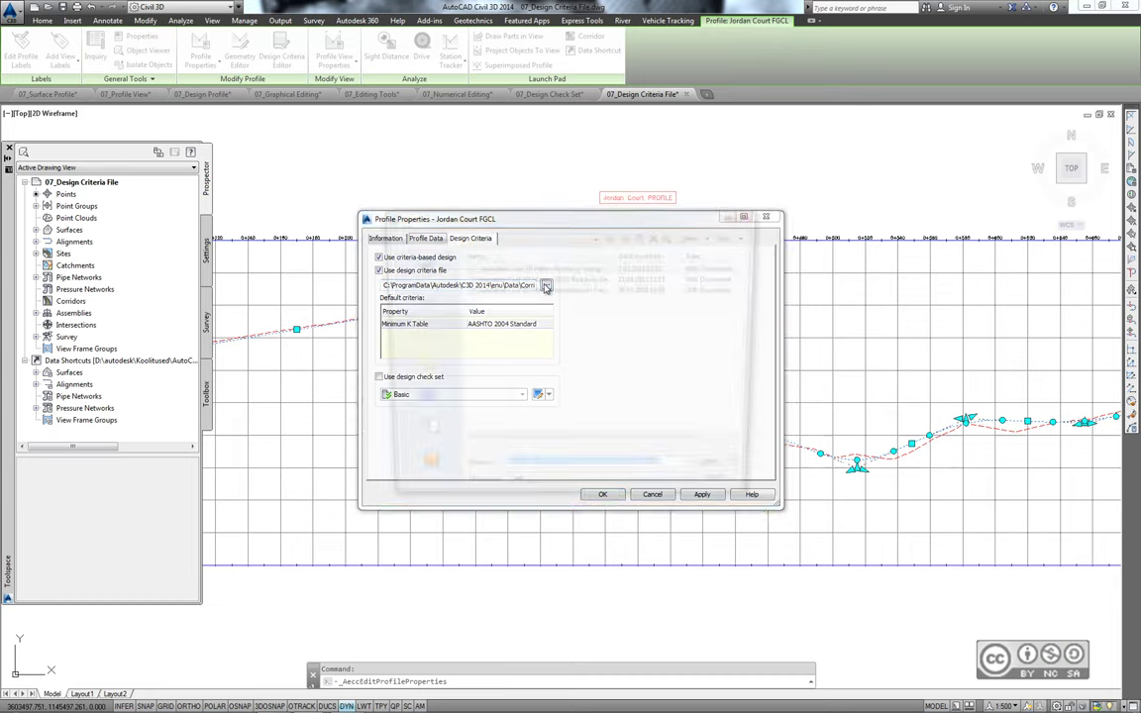
left_click(532, 281)
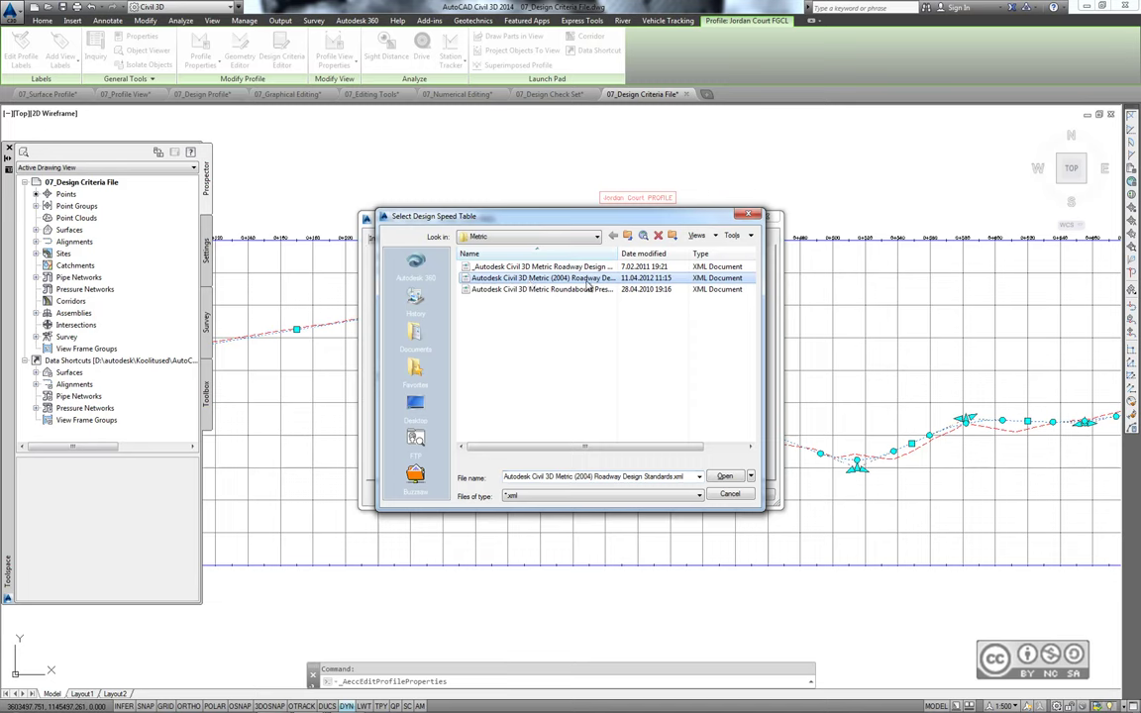
left_click(725, 476)
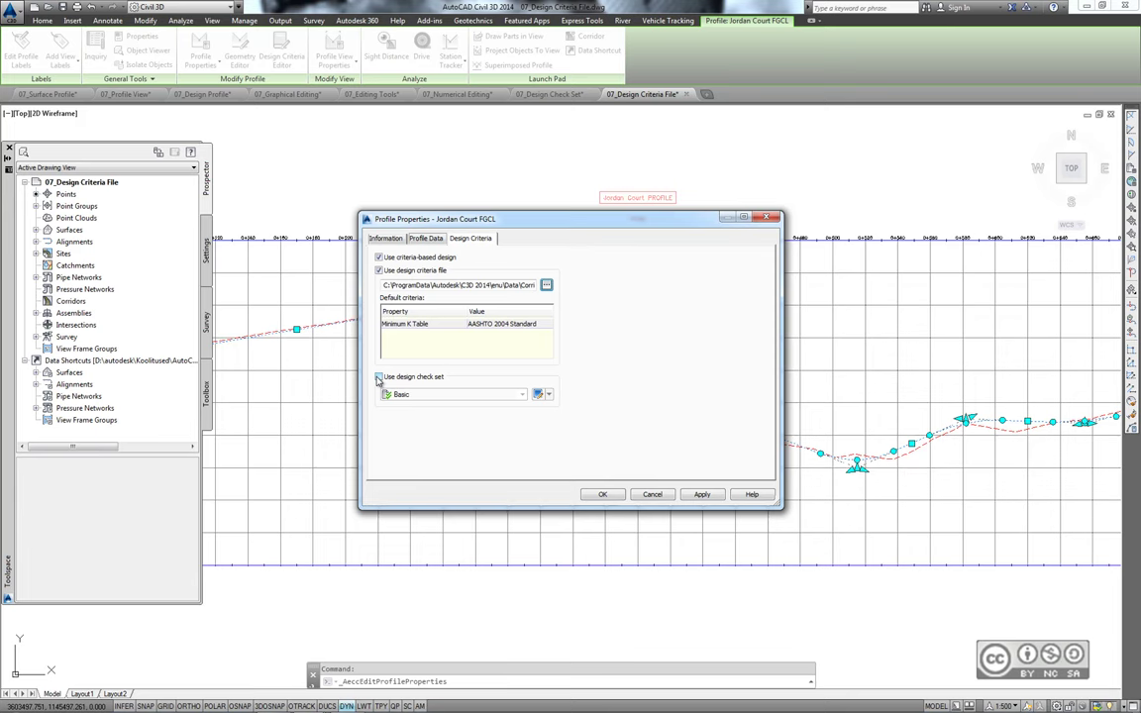
left_click(602, 494)
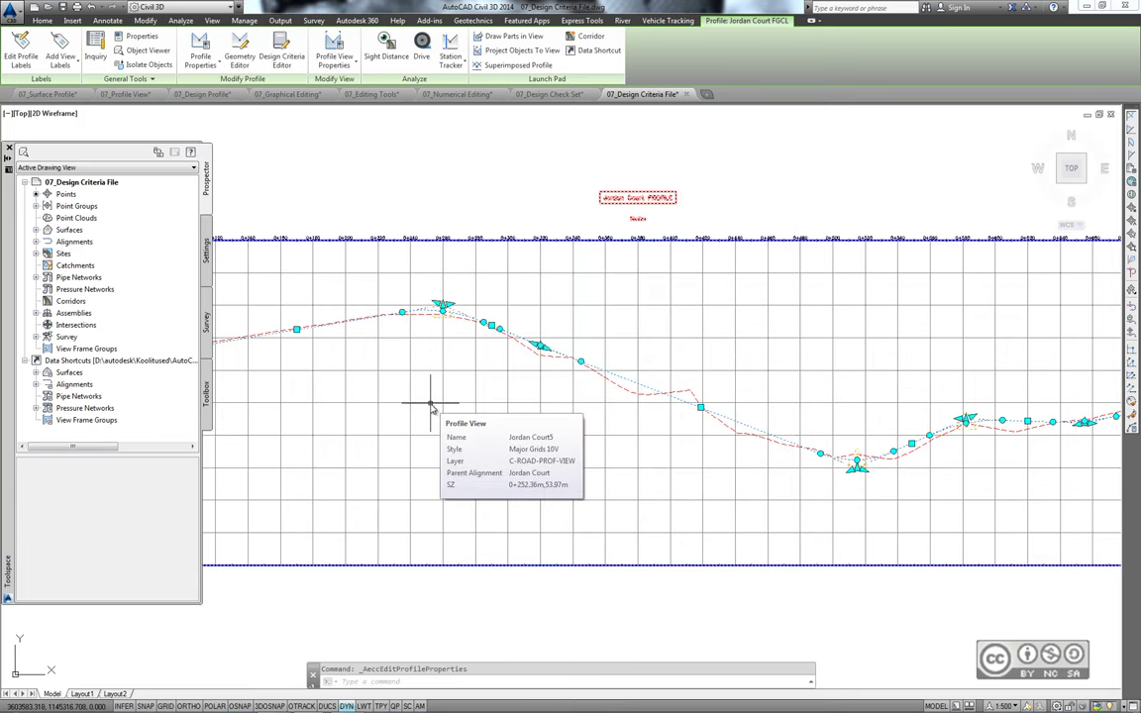
Zoom and pan to the crest and sag K-value warning markers on the profile.
key("Escape")
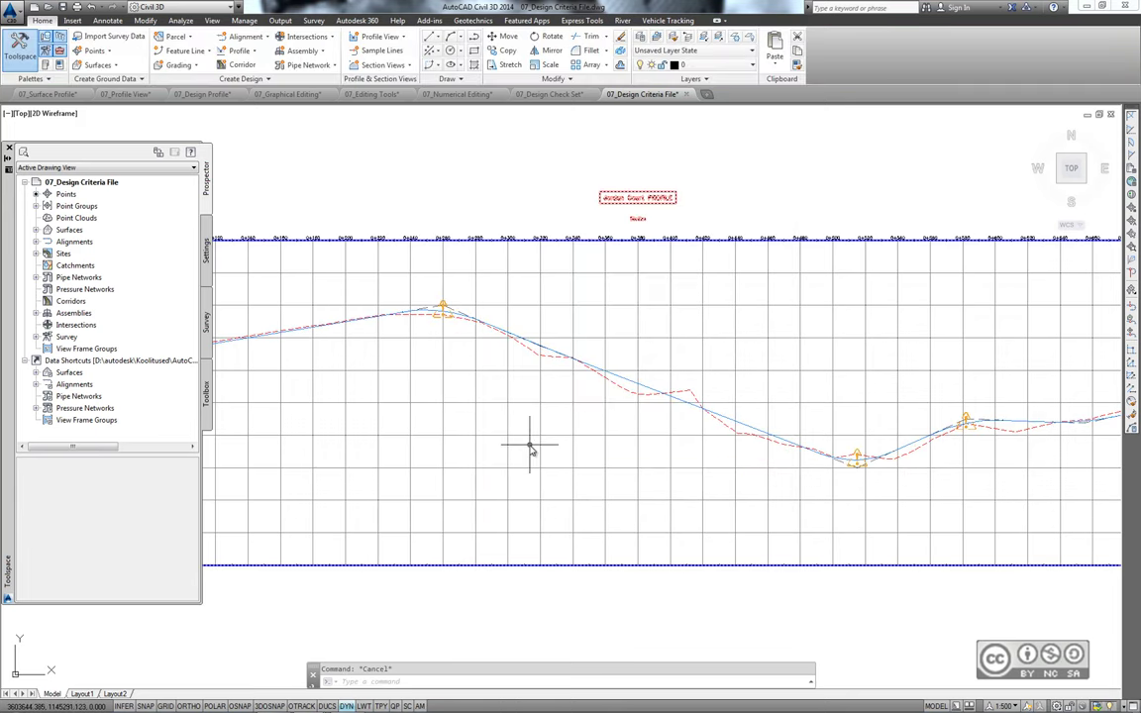
scroll(535, 447, "down", 2)
scroll(712, 448, "up", 1)
scroll(715, 448, "down", 1)
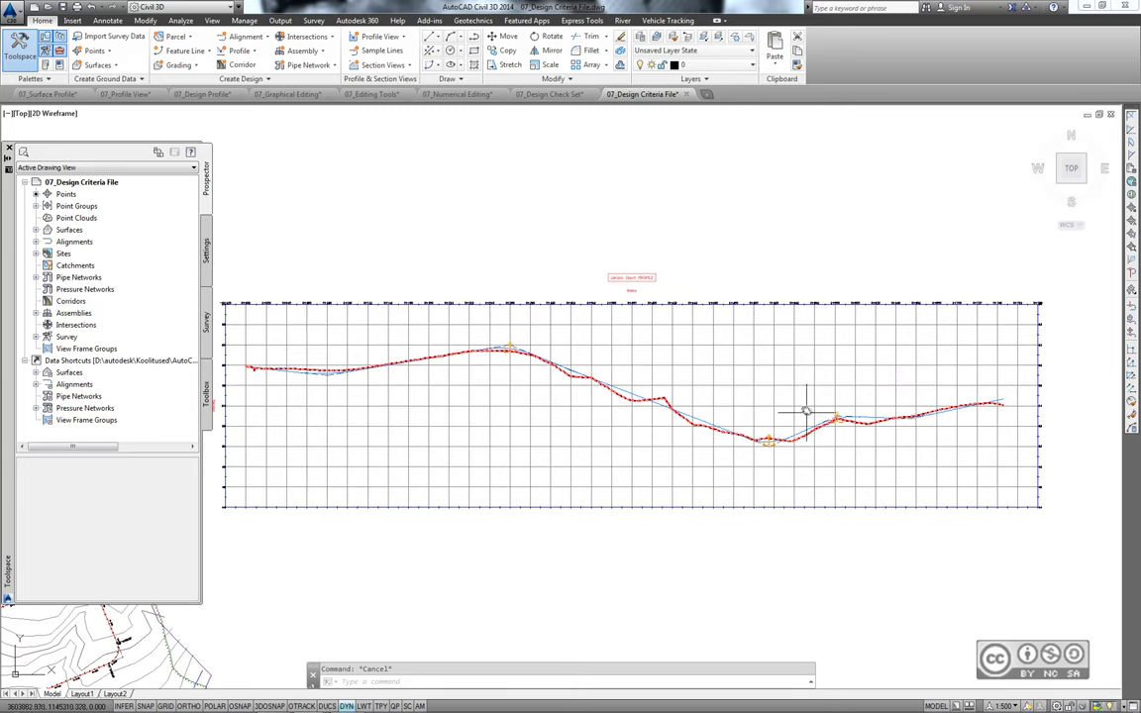
scroll(782, 396, "up", 2)
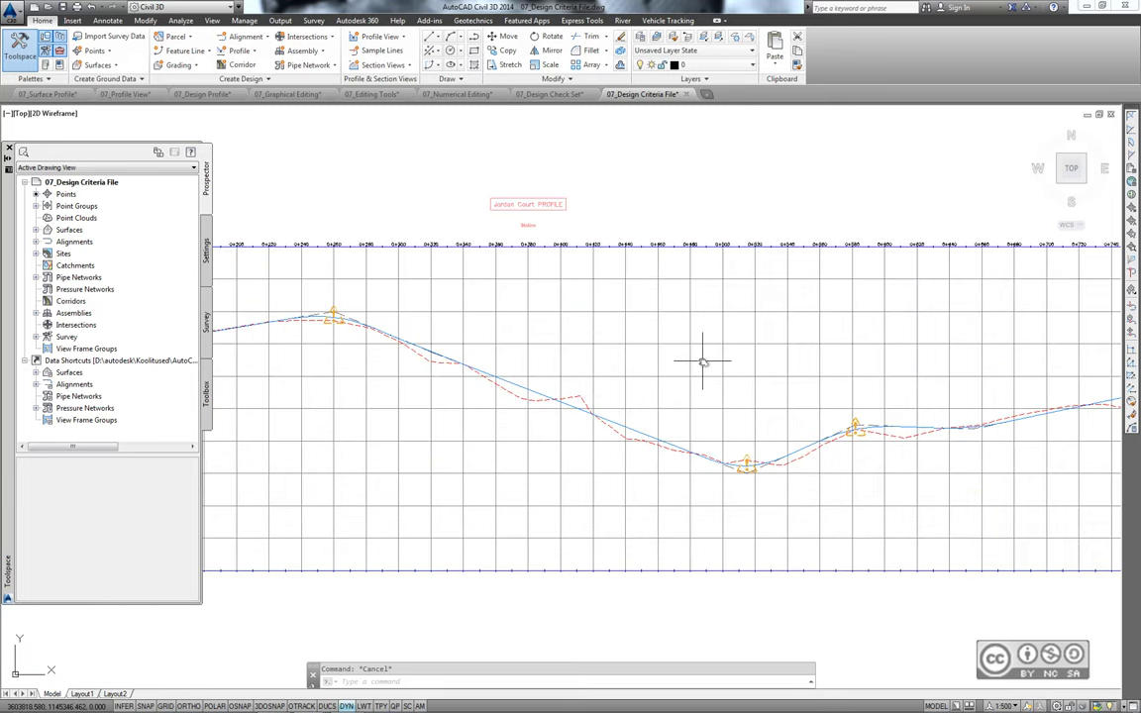
middle_click_drag(700, 361, 658, 410)
scroll(656, 385, "up", 2)
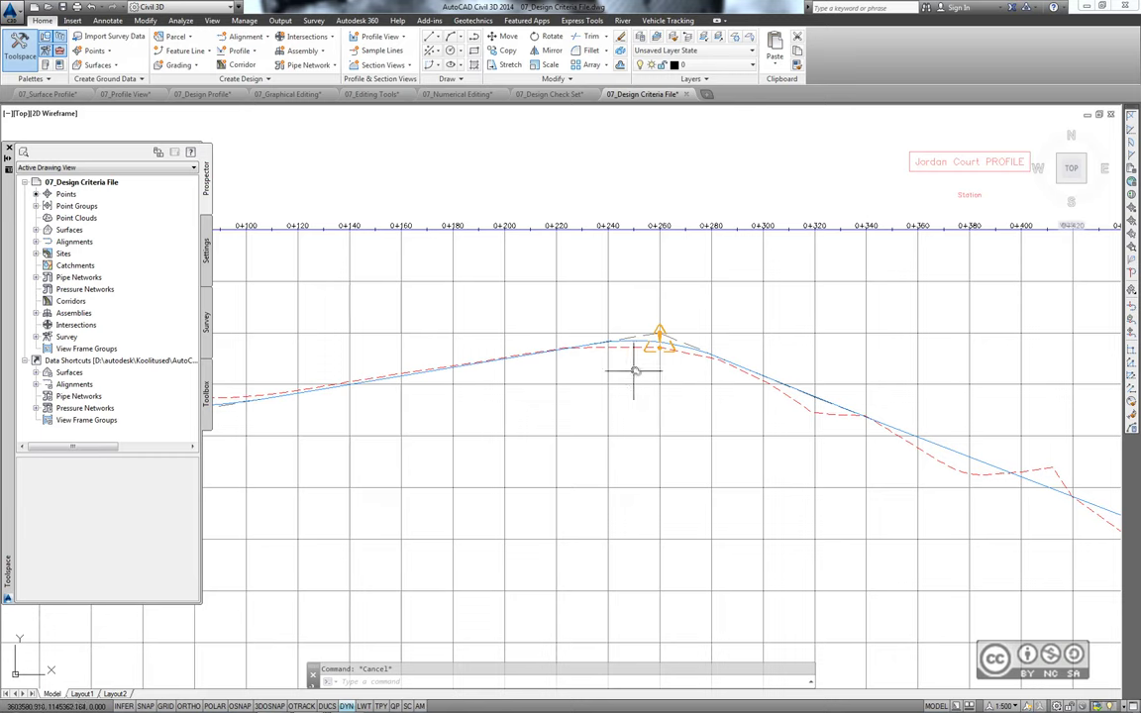
mouse_move(656, 341)
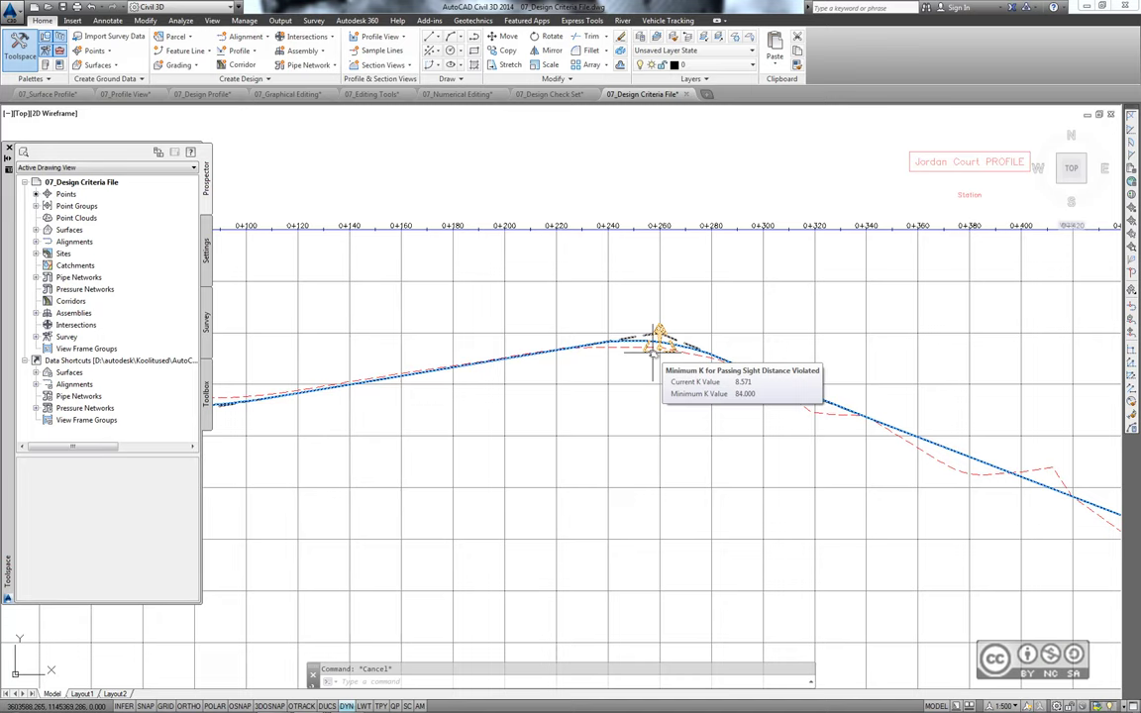
middle_click_drag(653, 371, 348, 334)
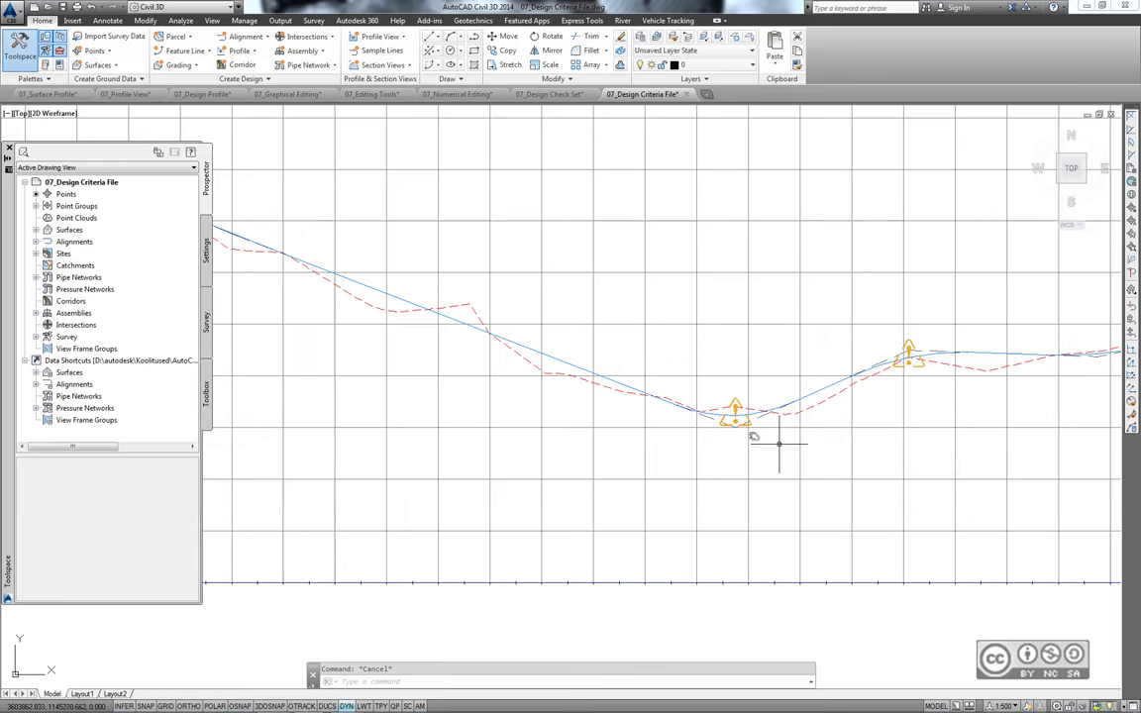
Select the FGCL profile and open its Geometry Editor layout tools.
left_click(750, 422)
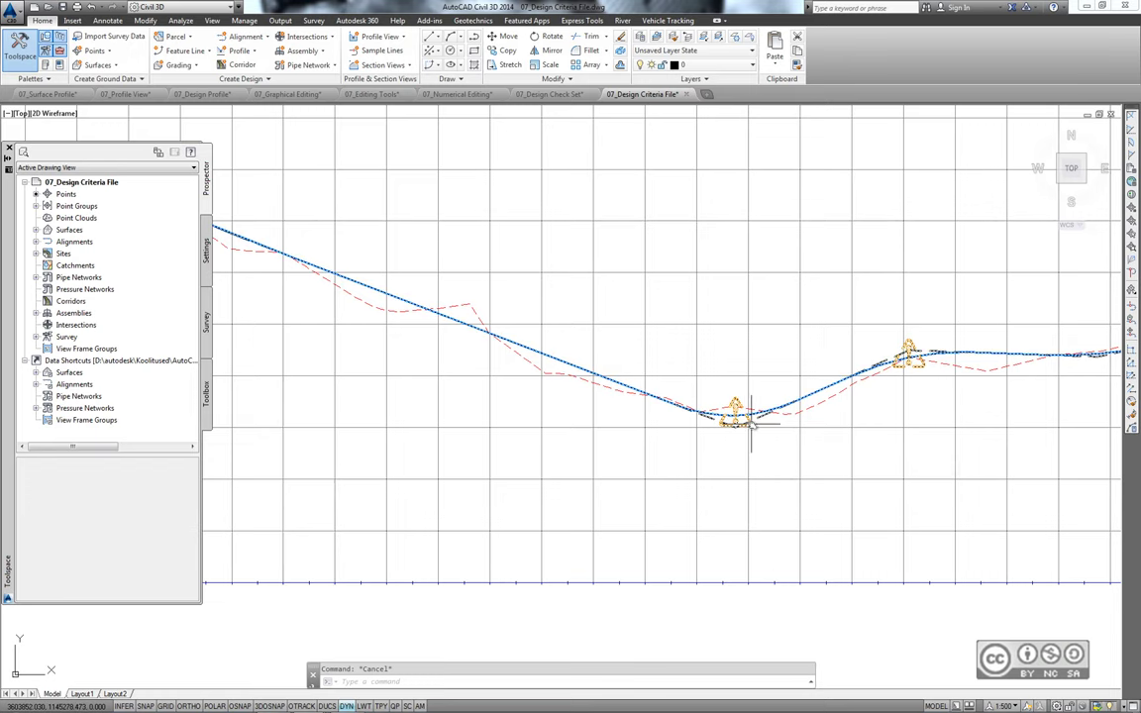
mouse_move(733, 412)
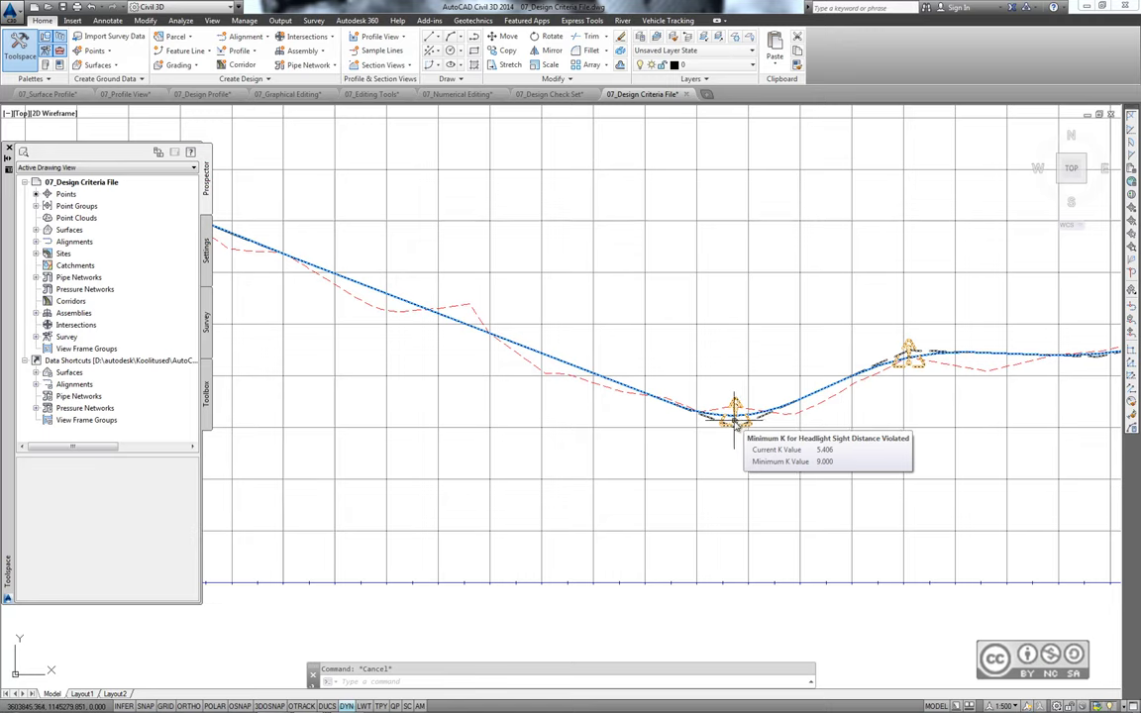
left_click(550, 358)
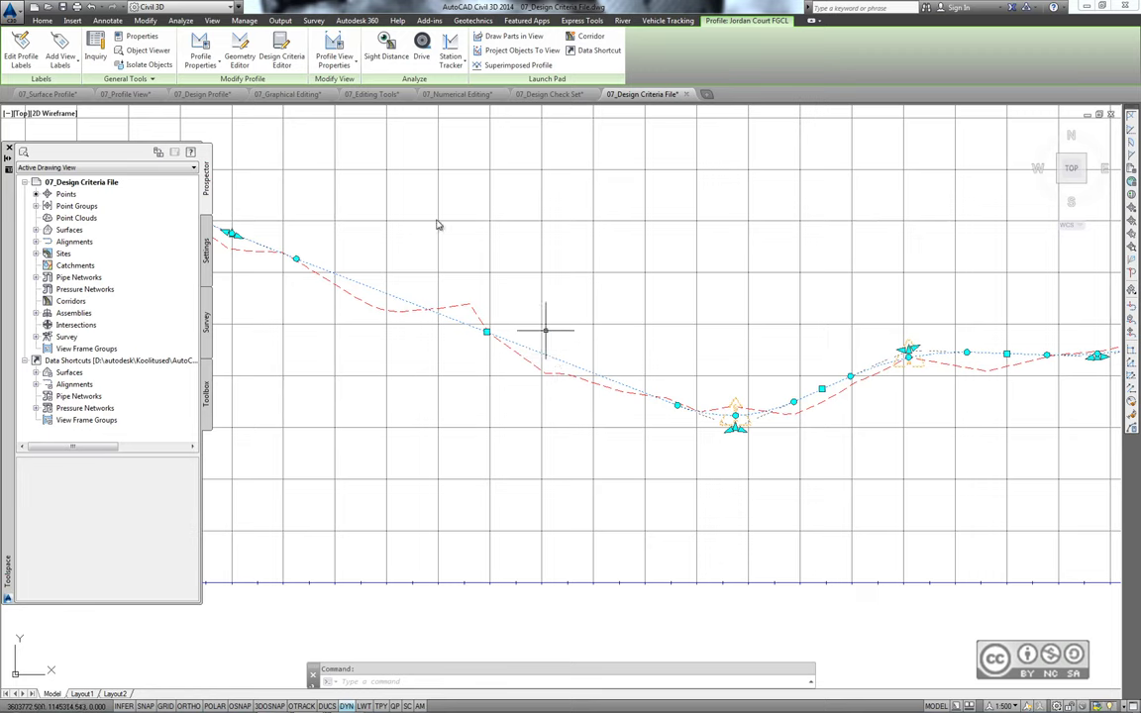
left_click(241, 51)
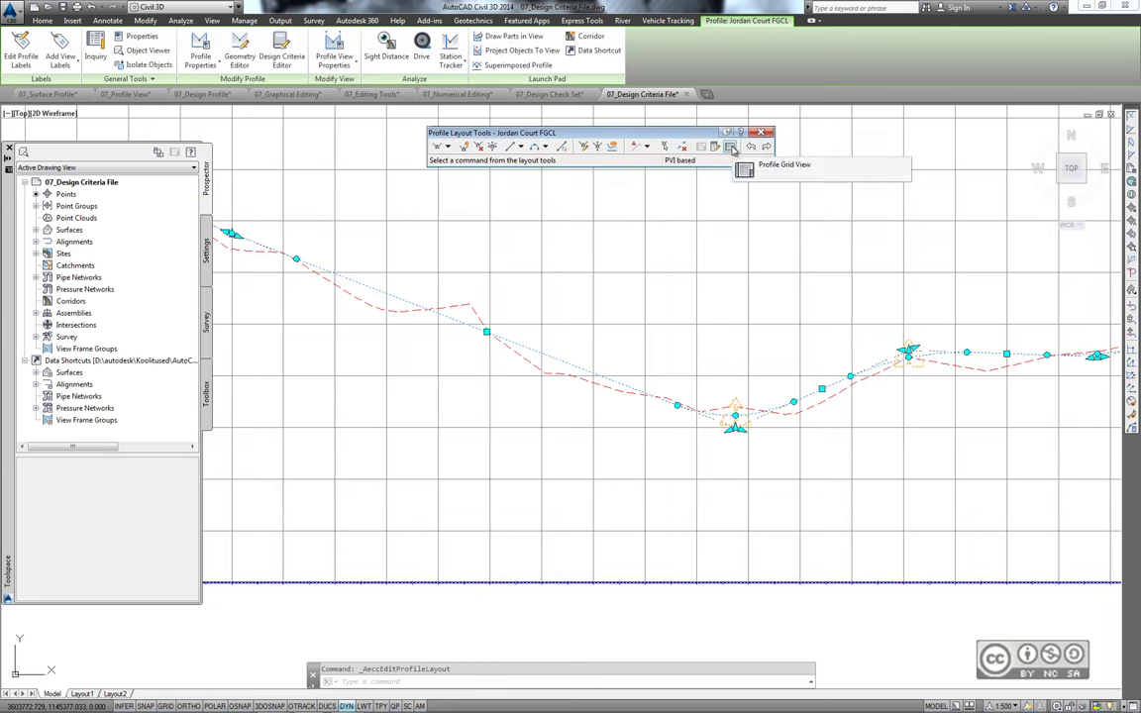
Open Profile Grid View, select the PVI 6 row at 0+515, and widen it to show Minimum K columns.
left_click(731, 147)
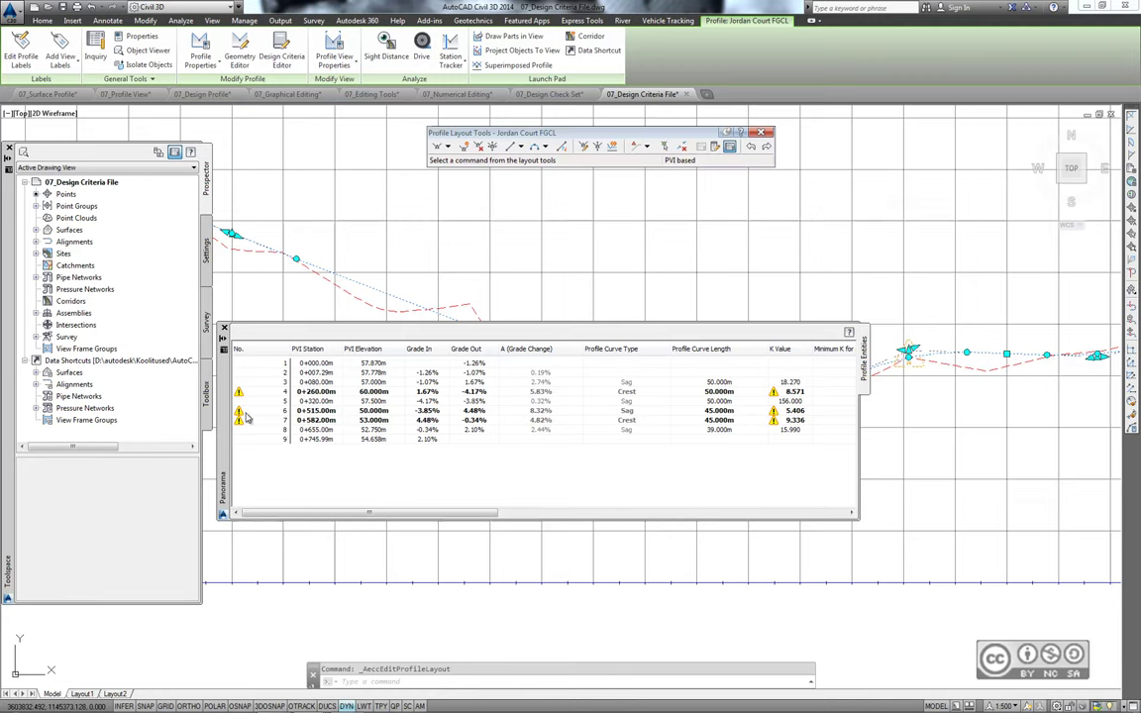
left_click(238, 413)
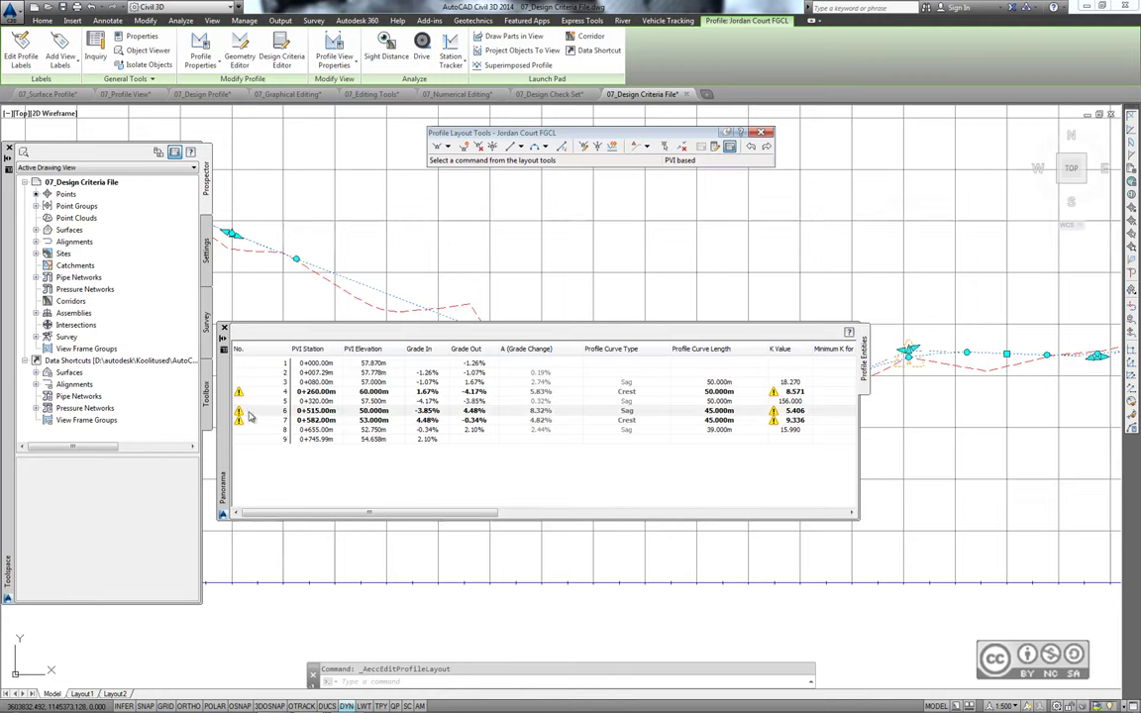
left_click_drag(857, 451, 1096, 451)
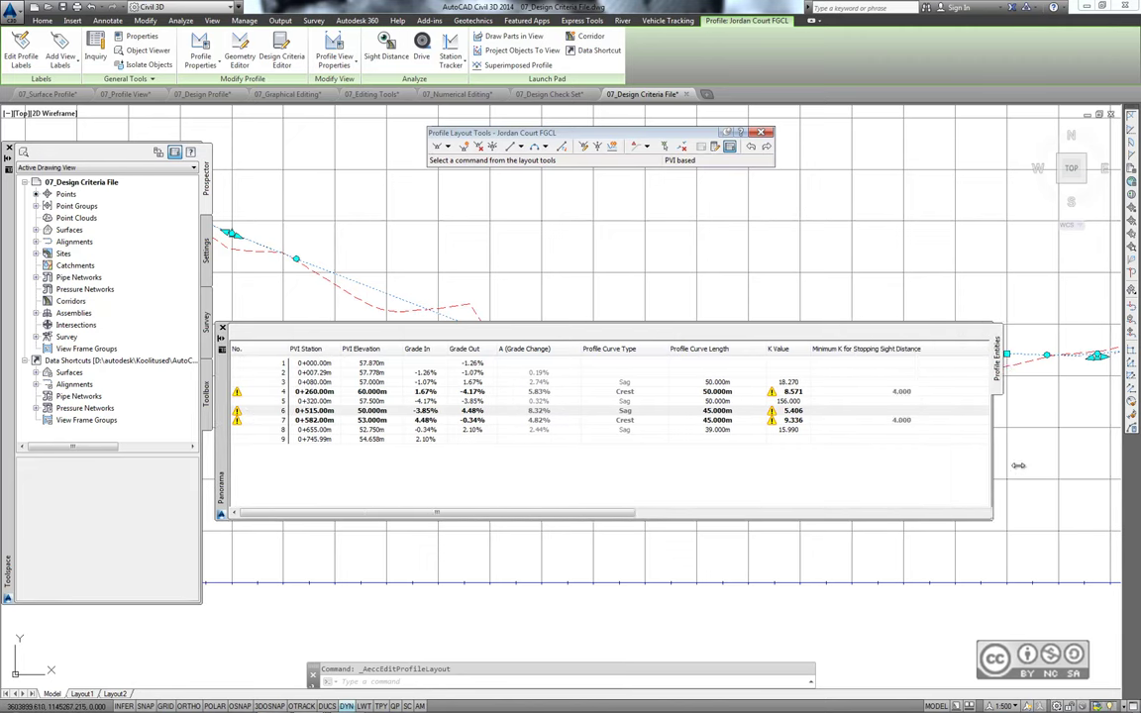
left_click_drag(564, 512, 848, 515)
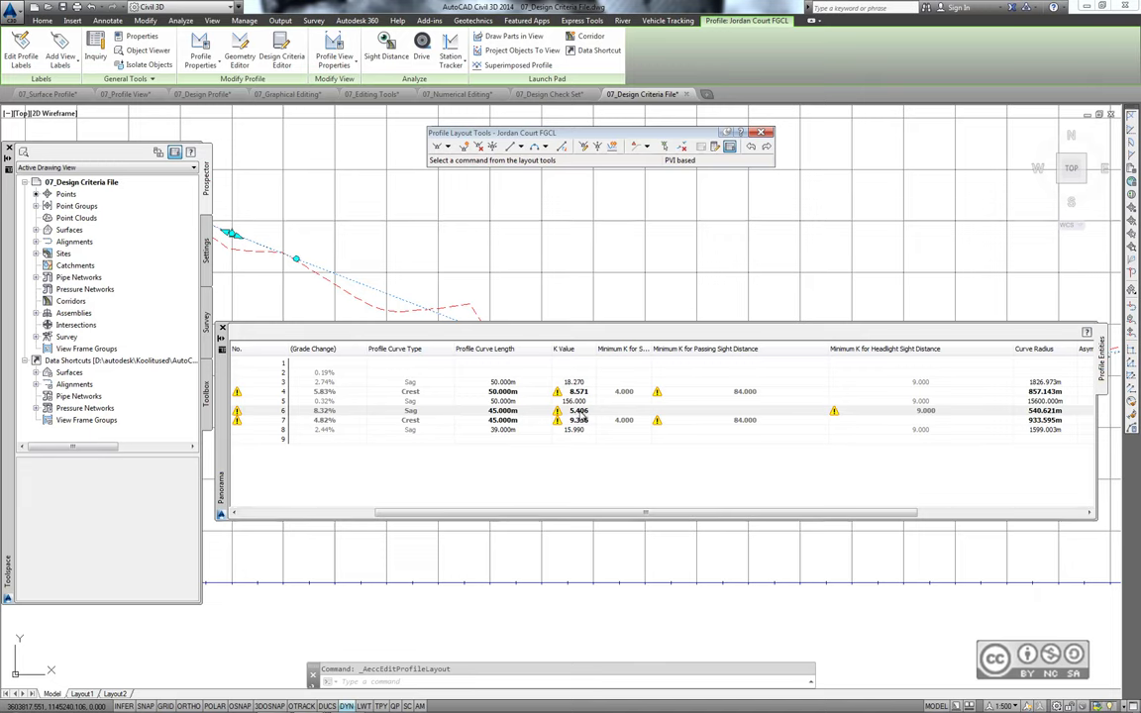
Set PVI 6's K value to 9, then its sag curve length to 75 m (K 9.010).
double_click(579, 412)
type("9")
key("Return")
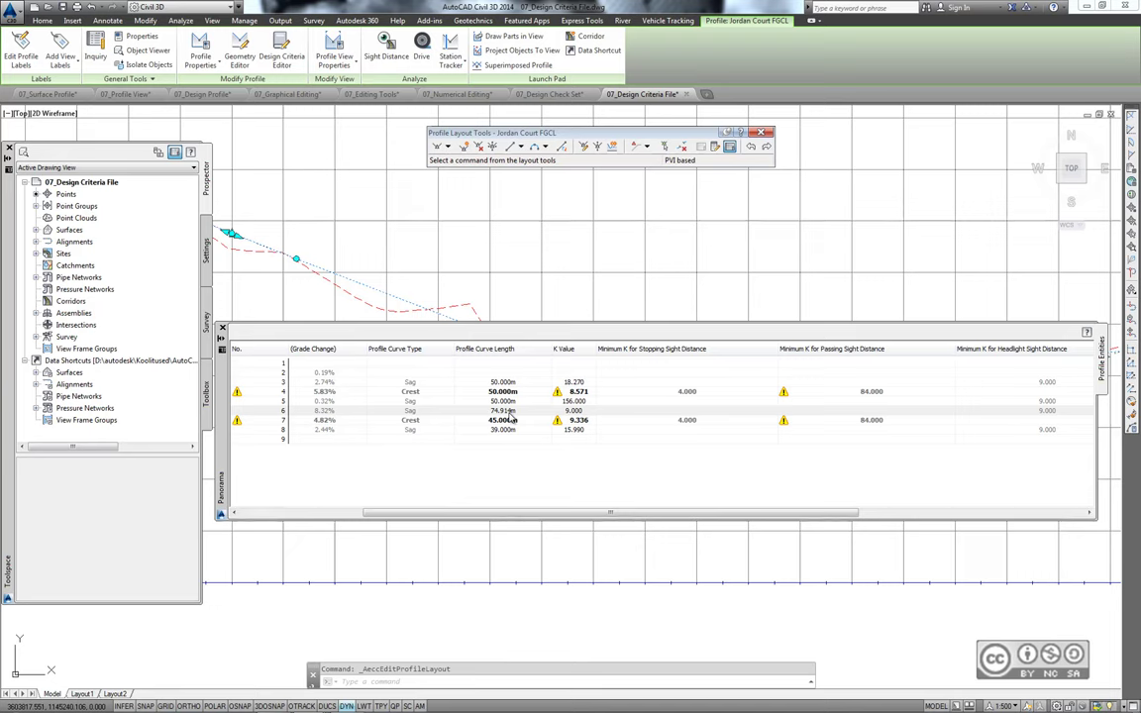
left_click(514, 410)
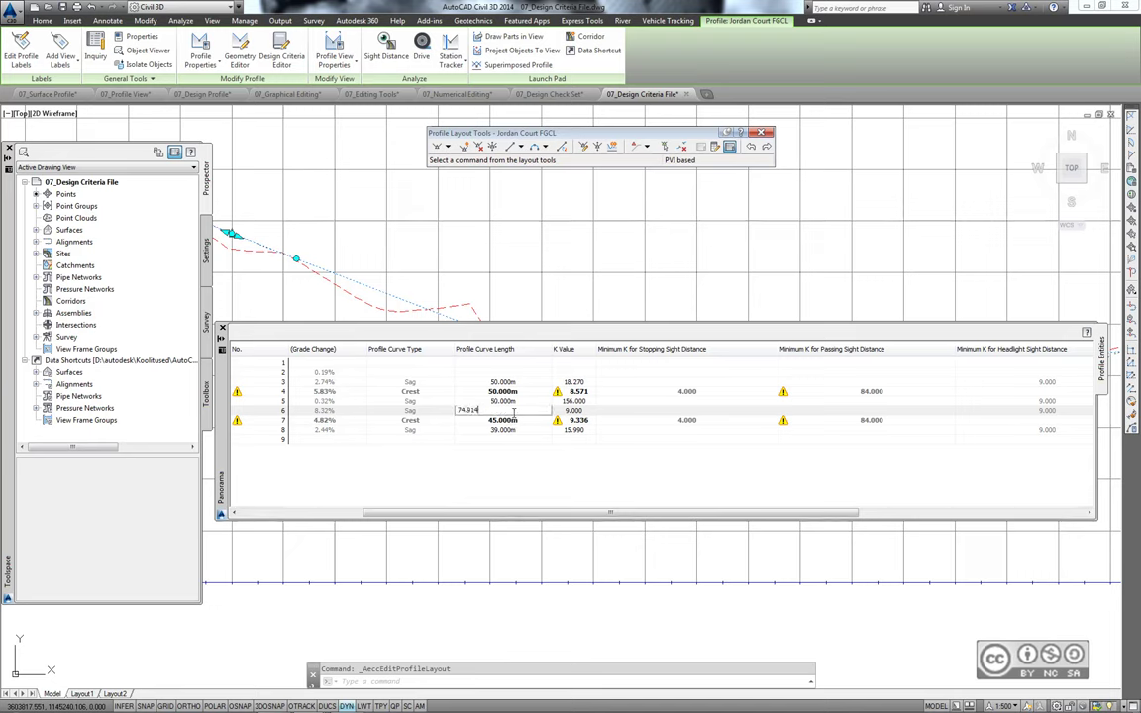
type("75")
left_click(512, 404)
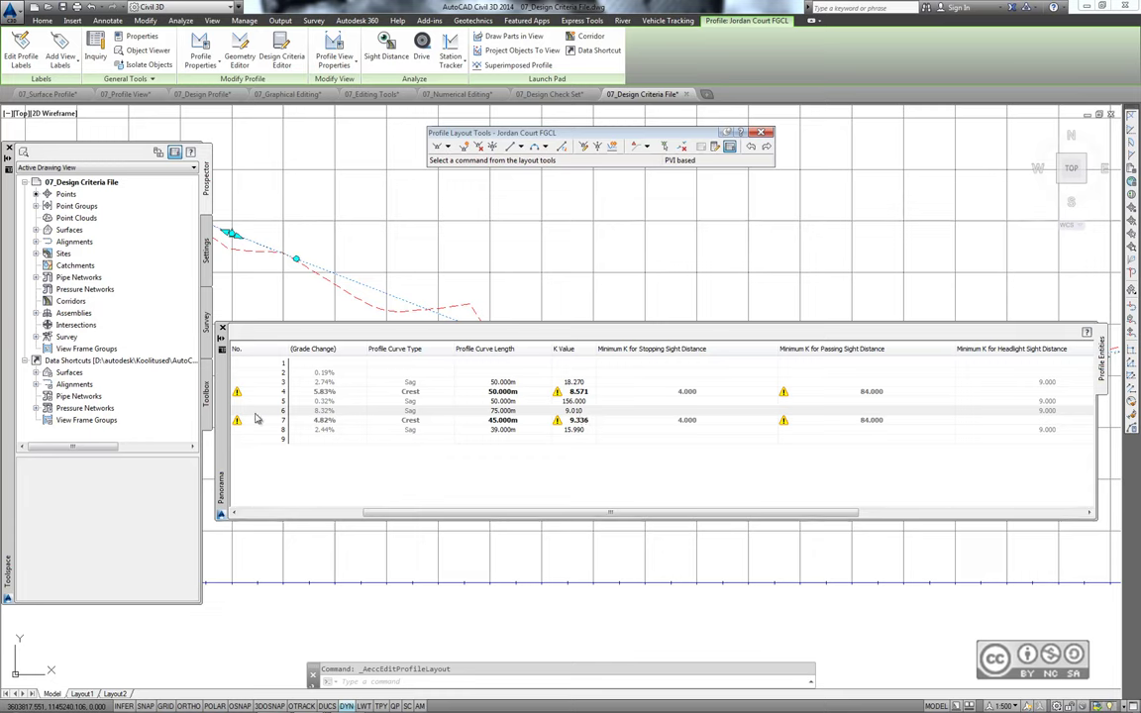
left_click(570, 465)
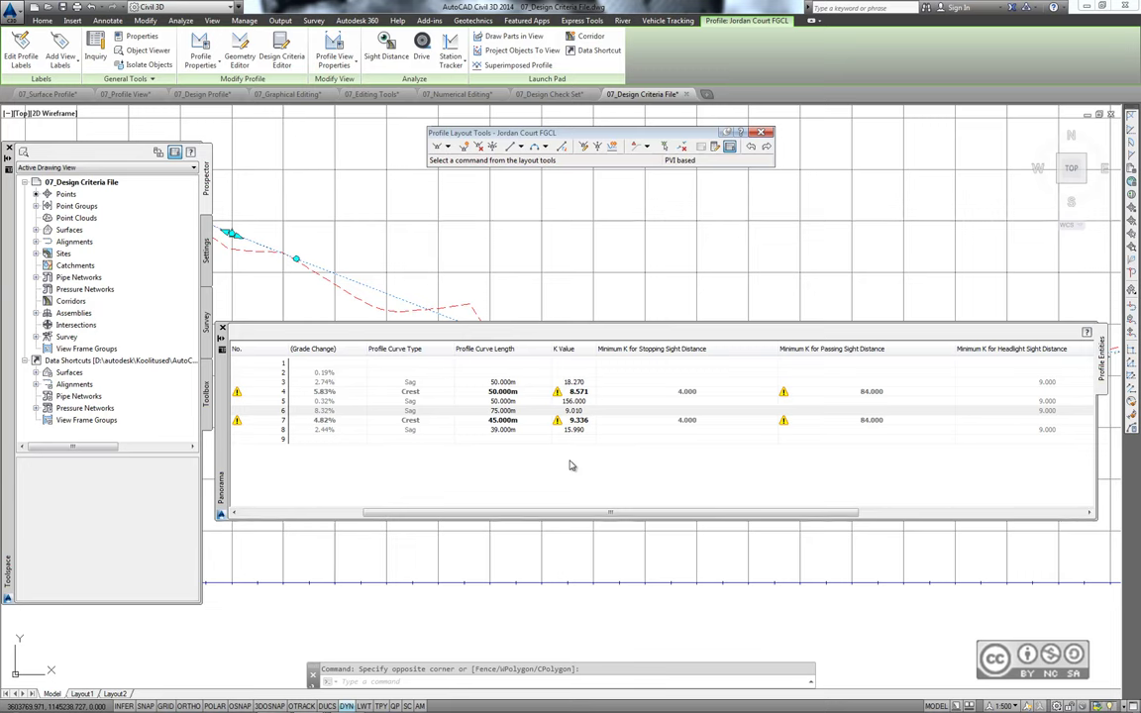
key("Escape")
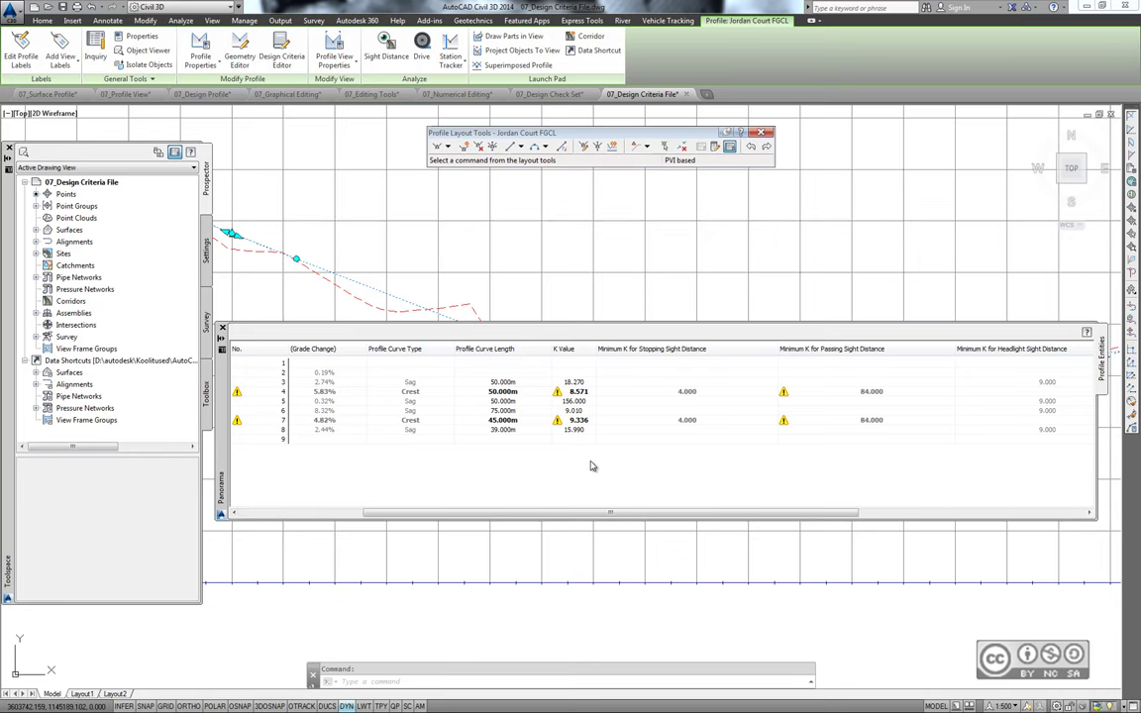
Dismiss Profile Layout Tools and the PVI grid, then zoom to show the full Jordan Court profile.
key("Escape")
scroll(711, 356, "up", 2)
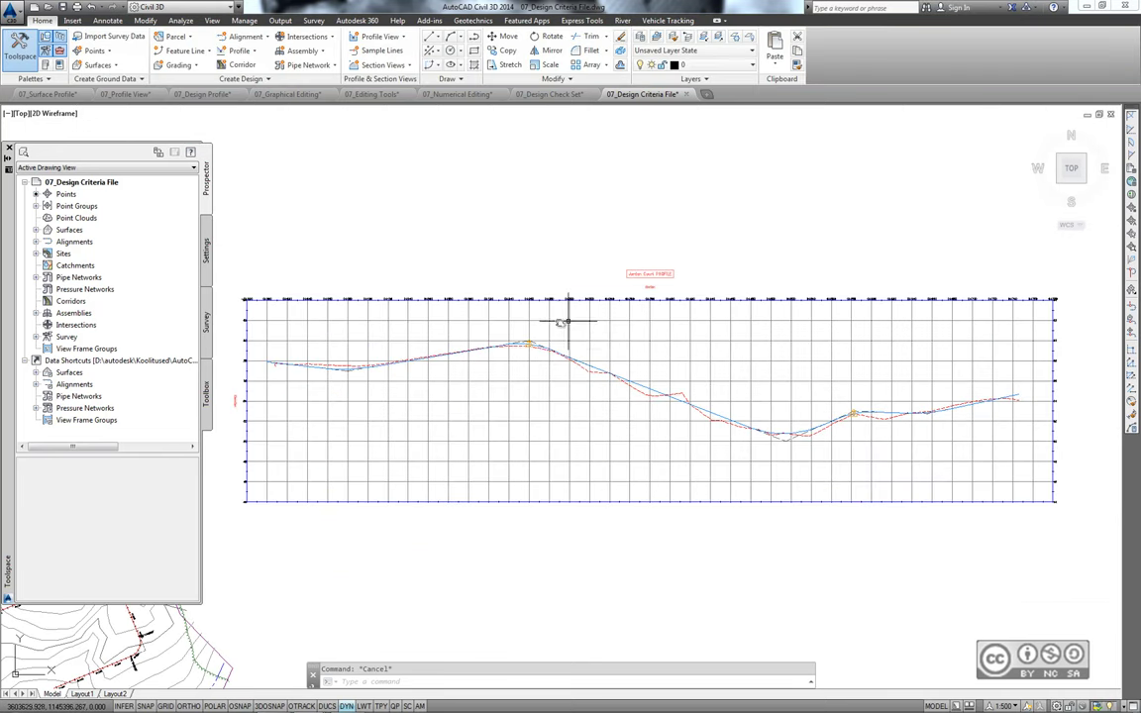